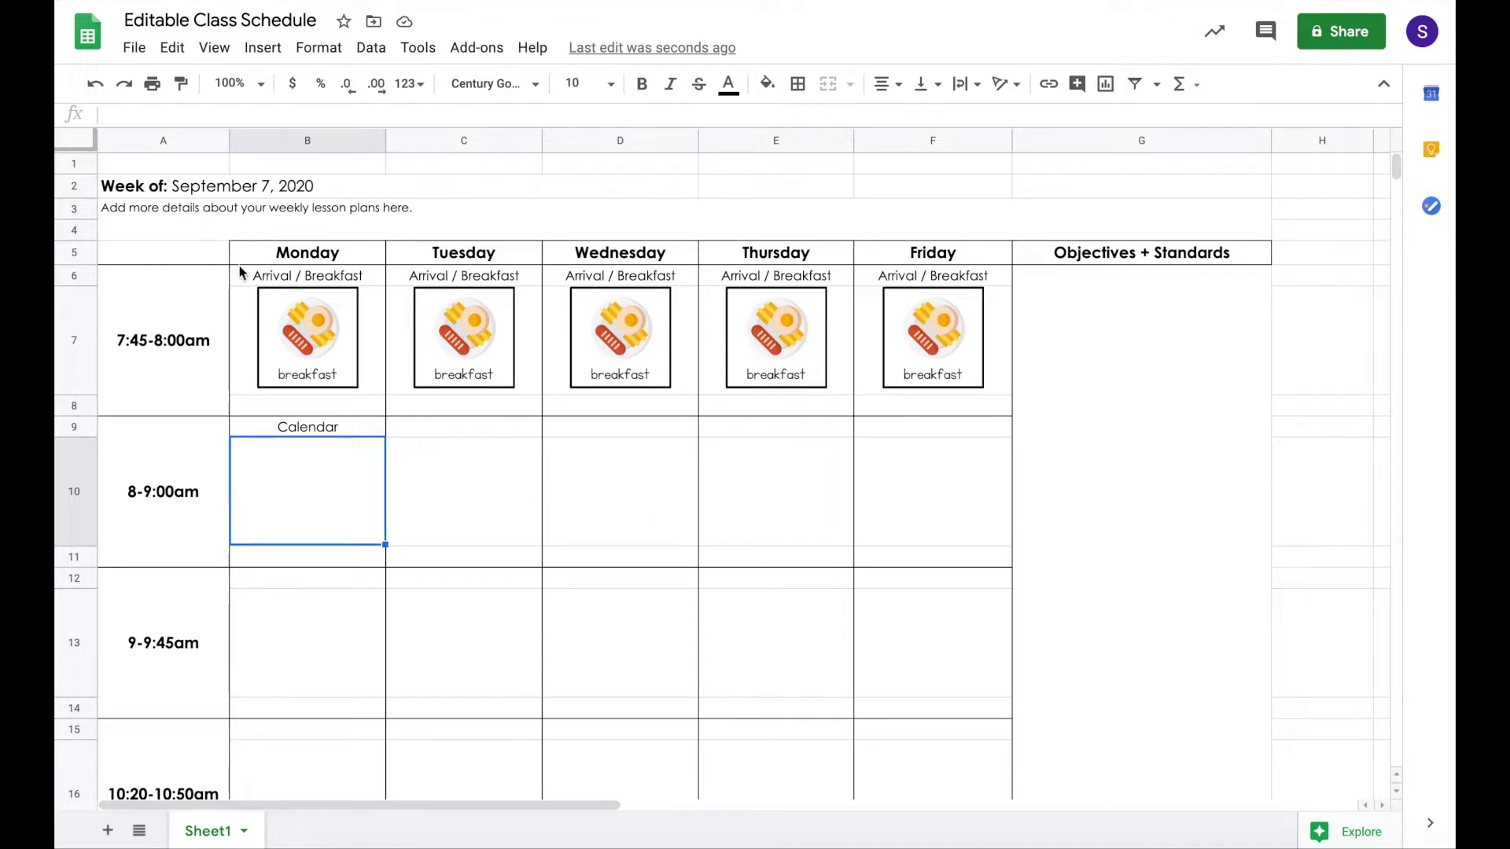
Step: Inspect the Week of September 7, 2020 heading and the Arrival / Breakfast label
left_click(150, 196)
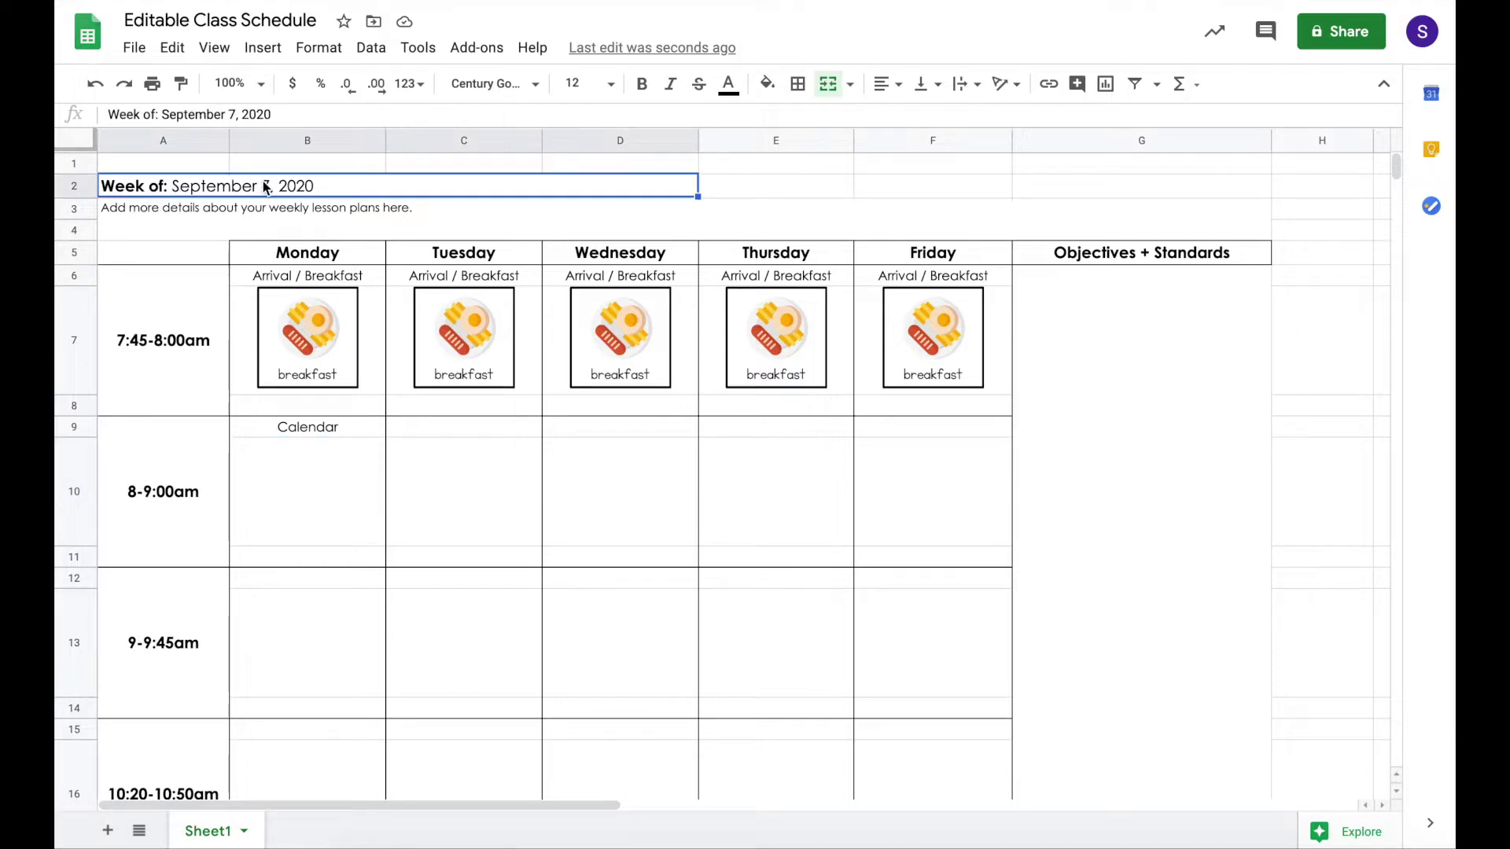
left_click(289, 115)
left_click_drag(311, 117, 153, 117)
left_click(281, 275)
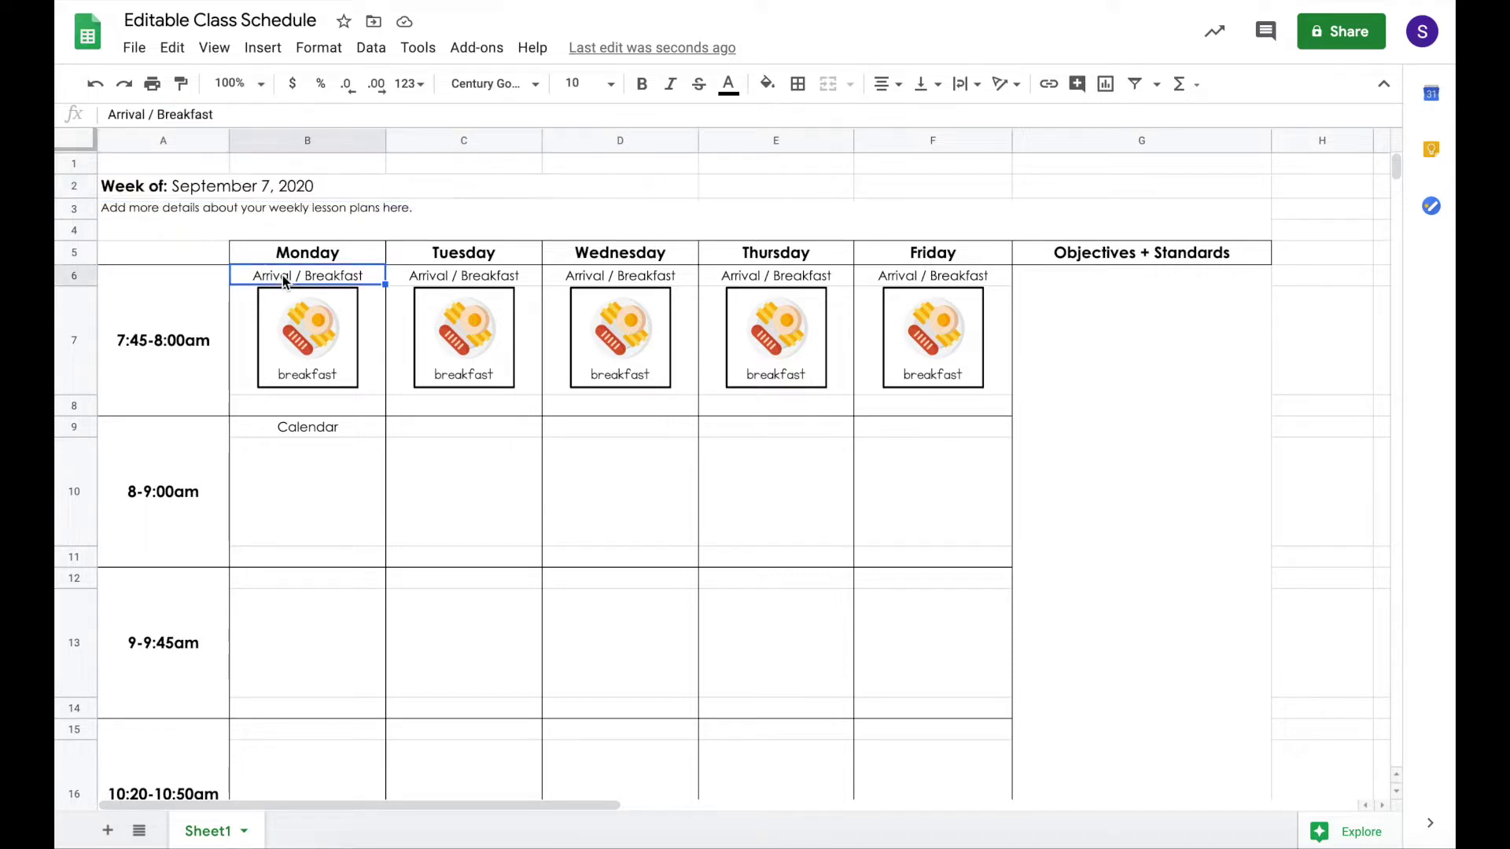
left_click(211, 230)
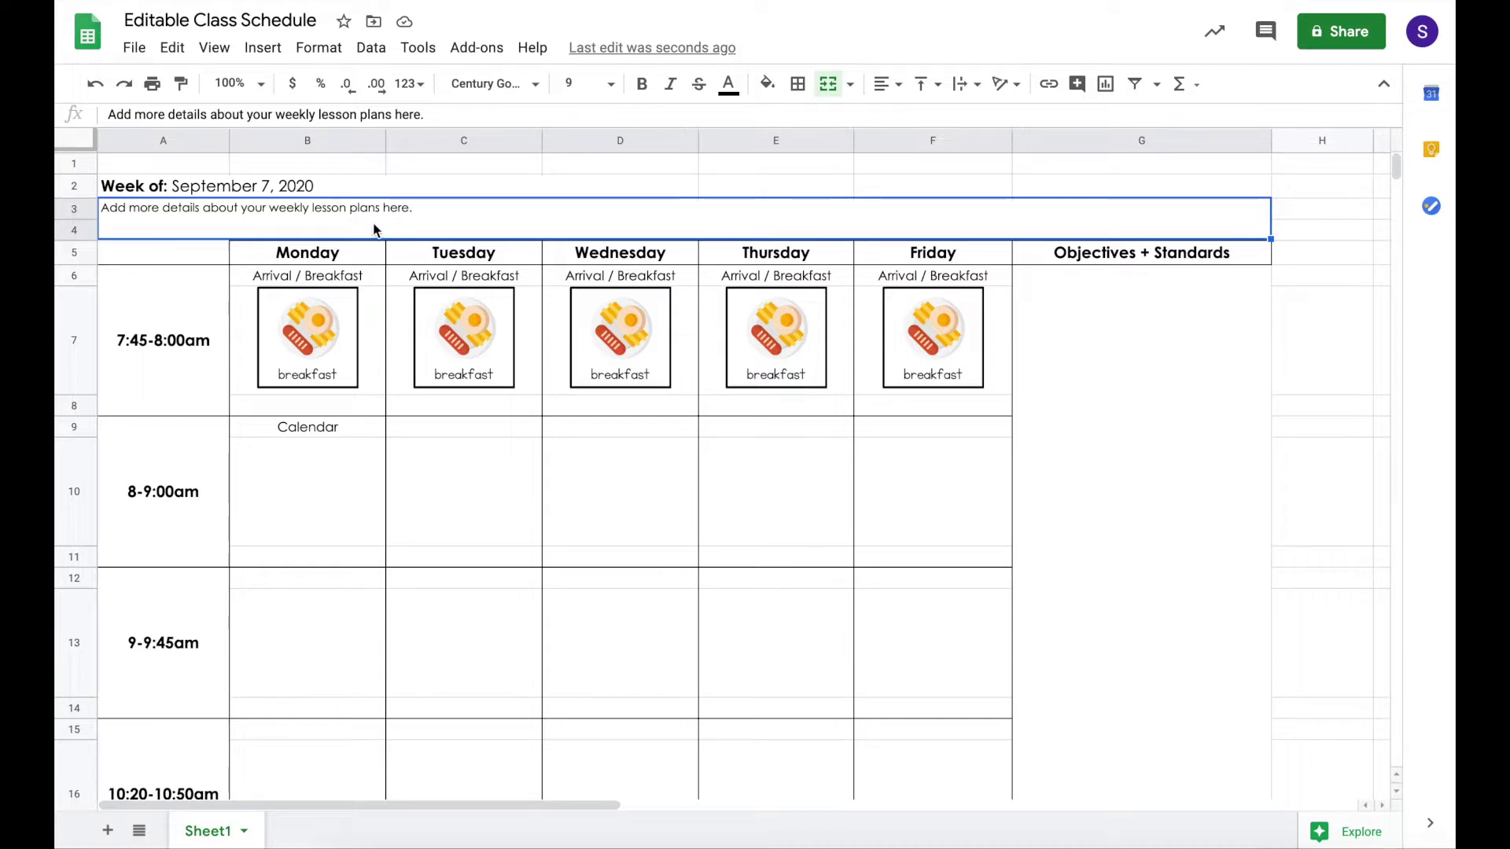
Step: Review the Monday through Friday headings and the Objectives + Standards heading
left_click(346, 258)
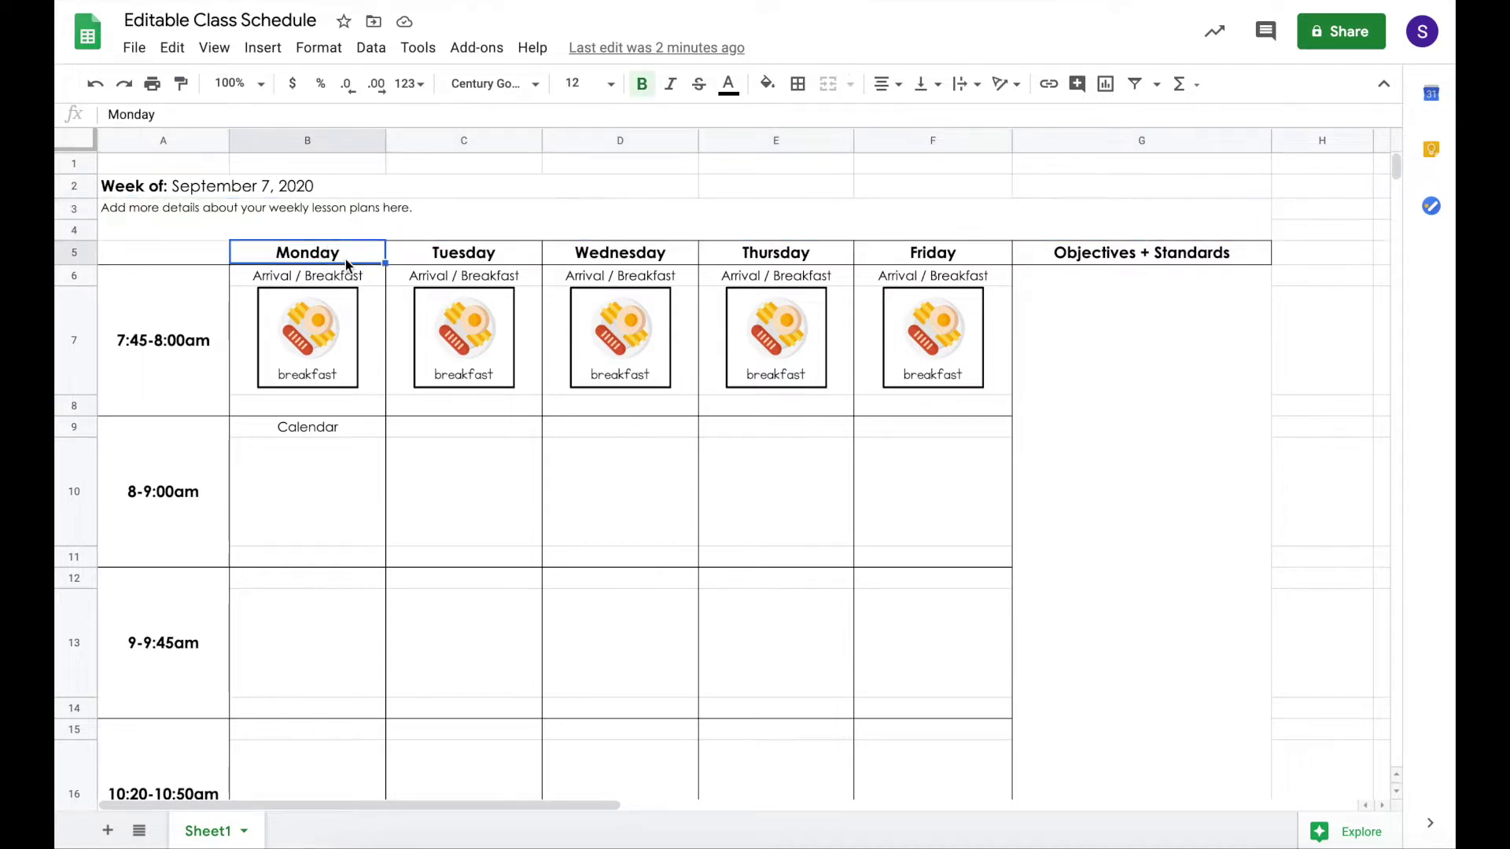
left_click(463, 250)
left_click(634, 253)
left_click(779, 252)
left_click(904, 254)
left_click(1050, 236)
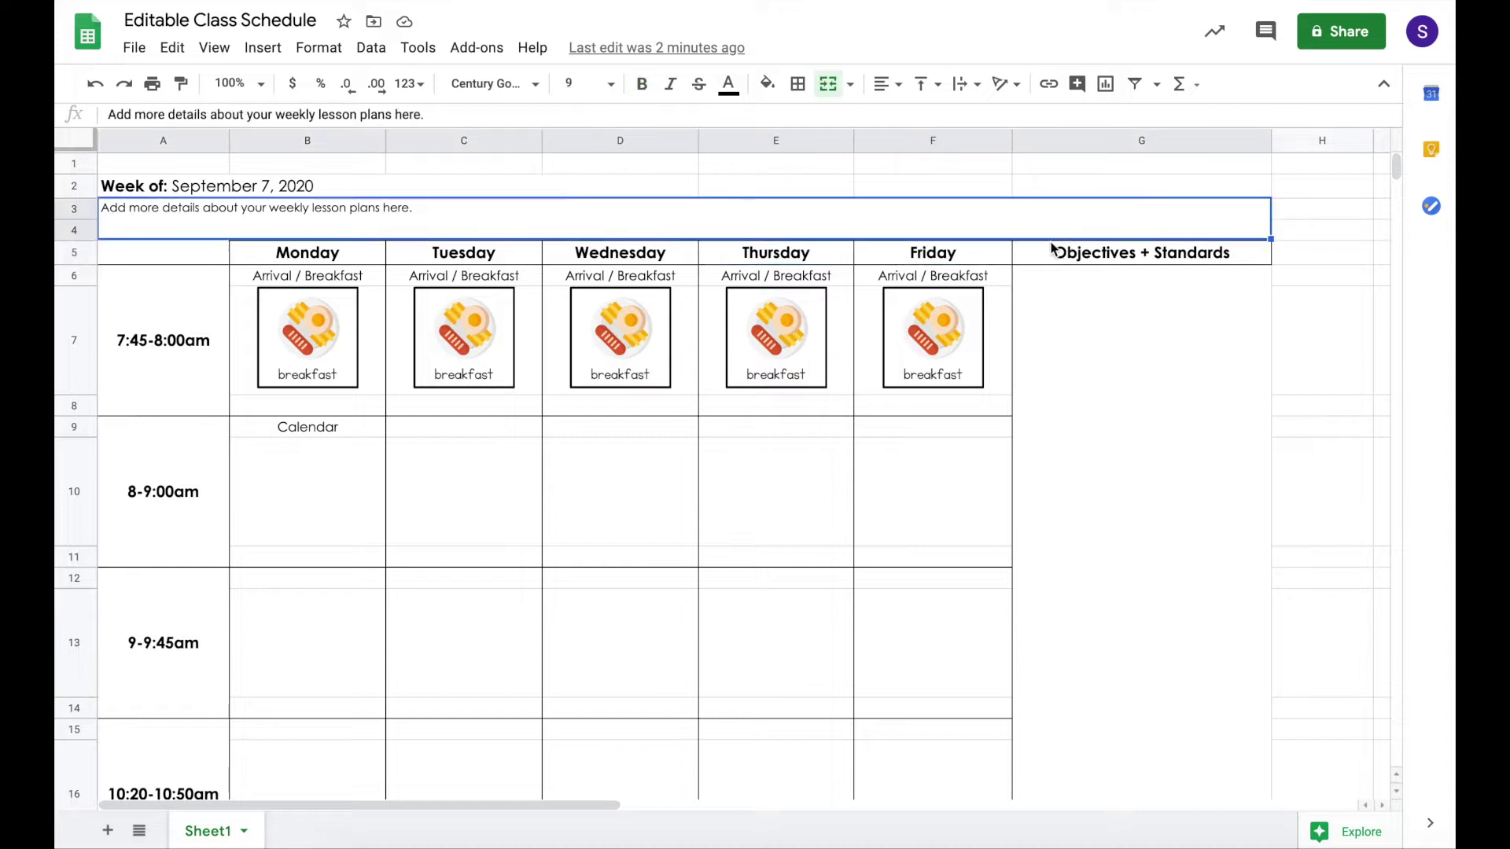
left_click(1077, 257)
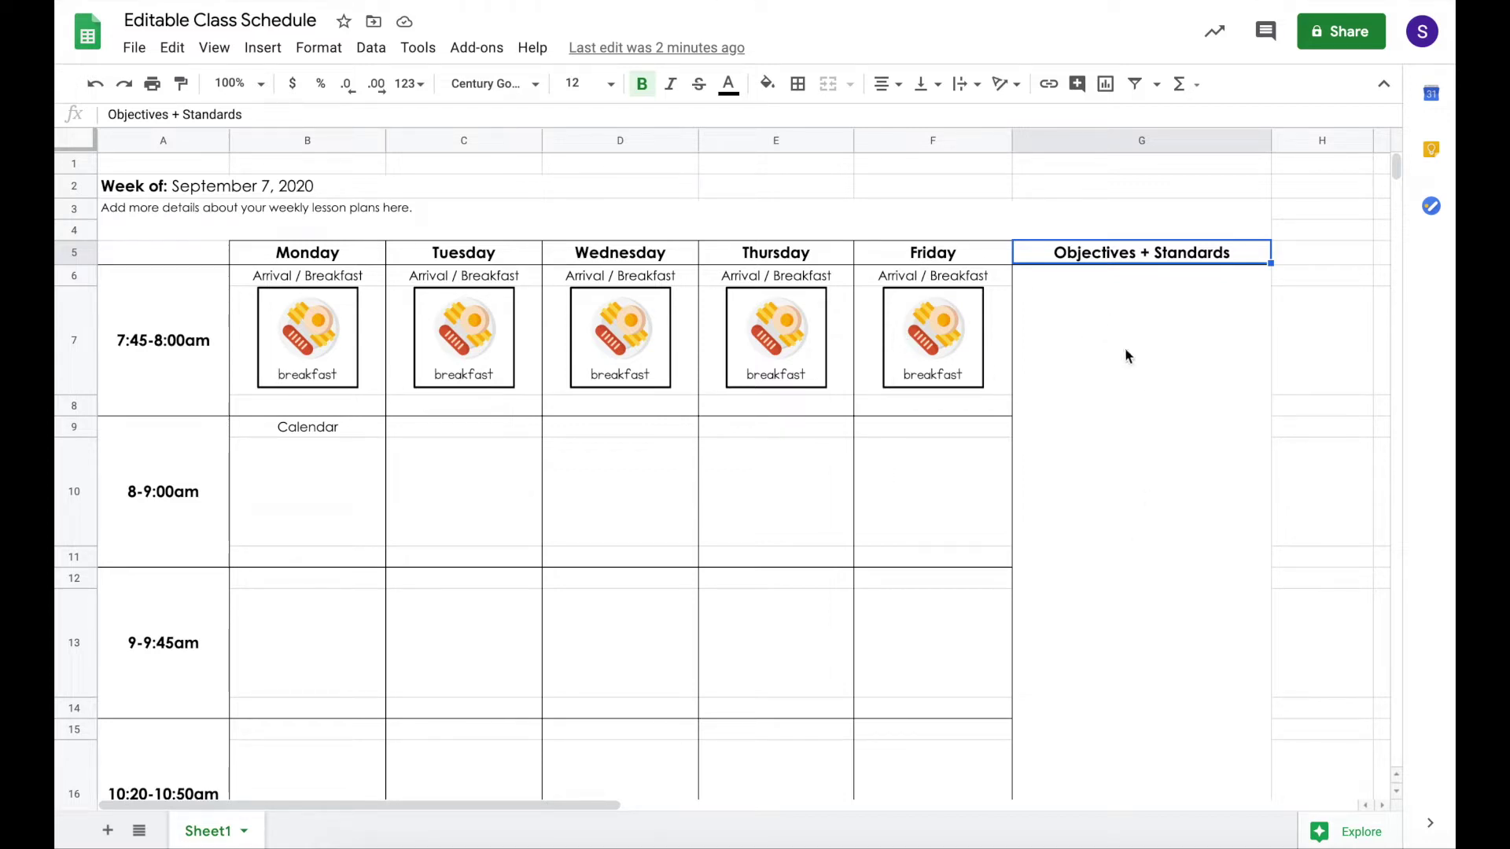
Step: Review the 7:45-8:00am and 8-9:00am time slots and the empty slots below
left_click(216, 347)
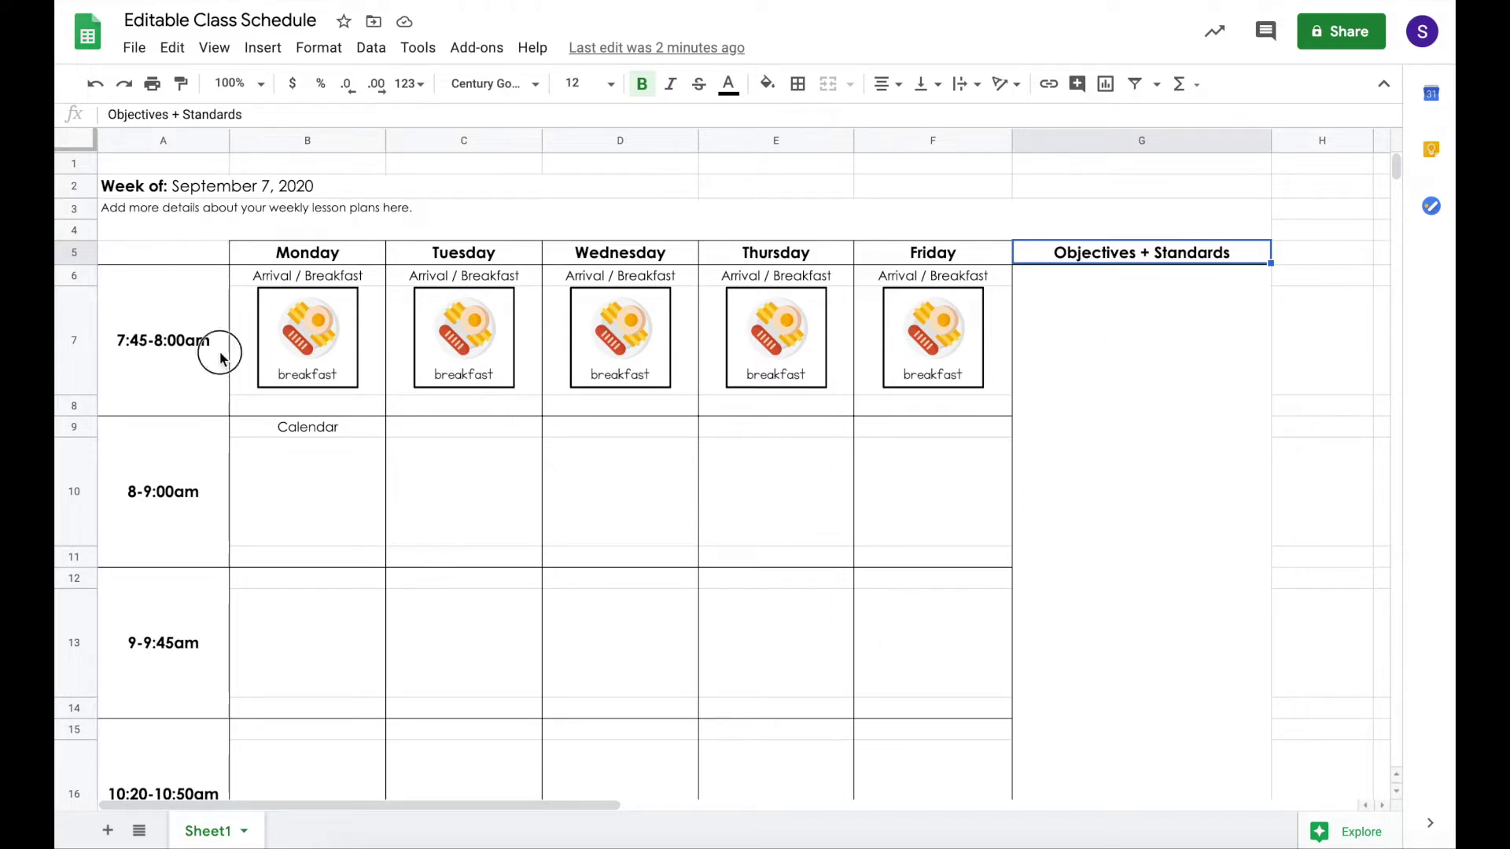
left_click(209, 493)
scroll(208, 494, "down", 3)
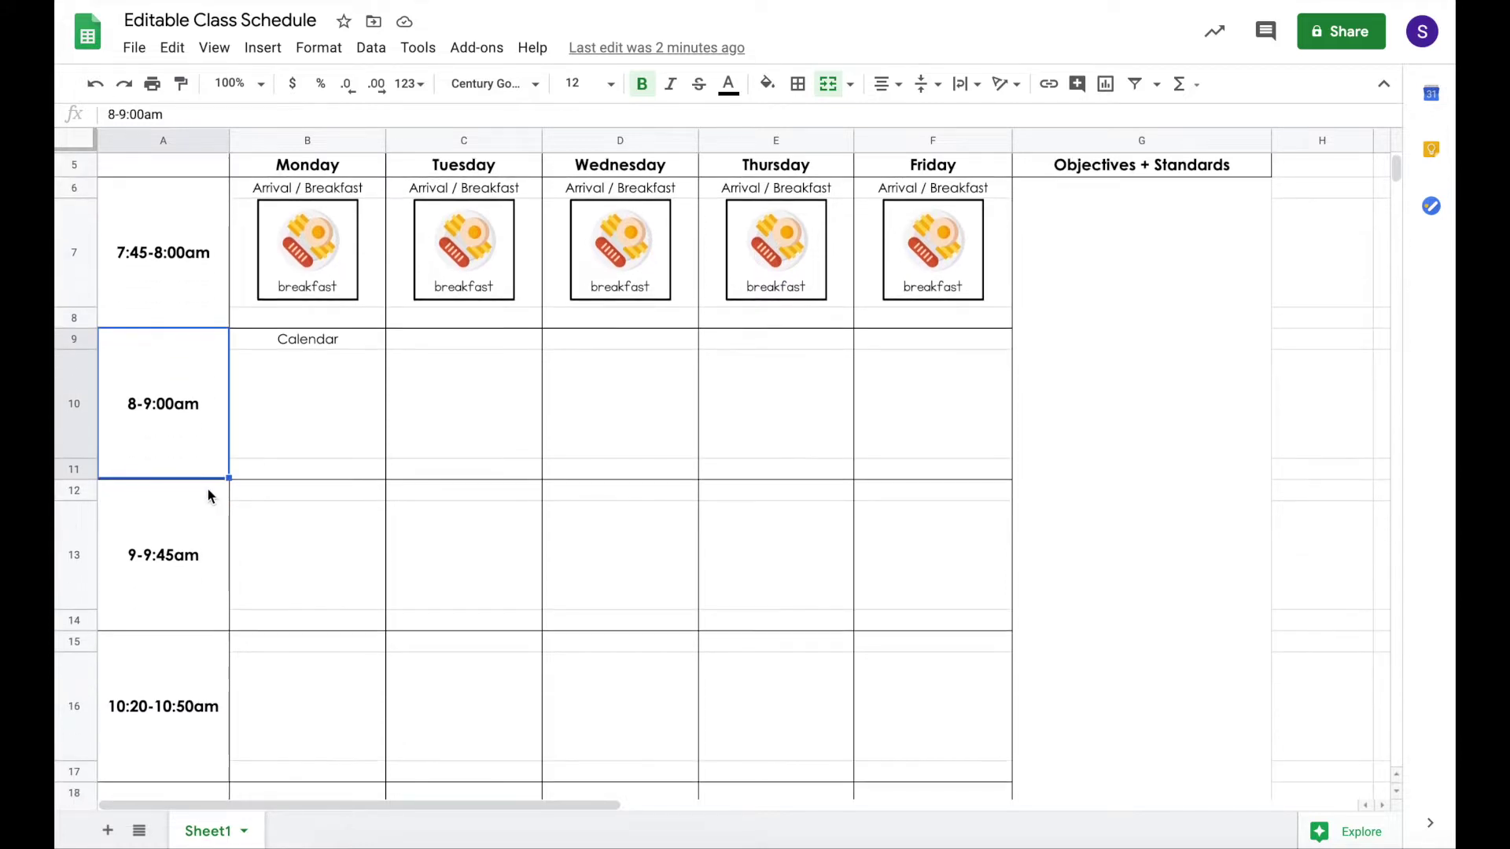
scroll(209, 496, "down", 8)
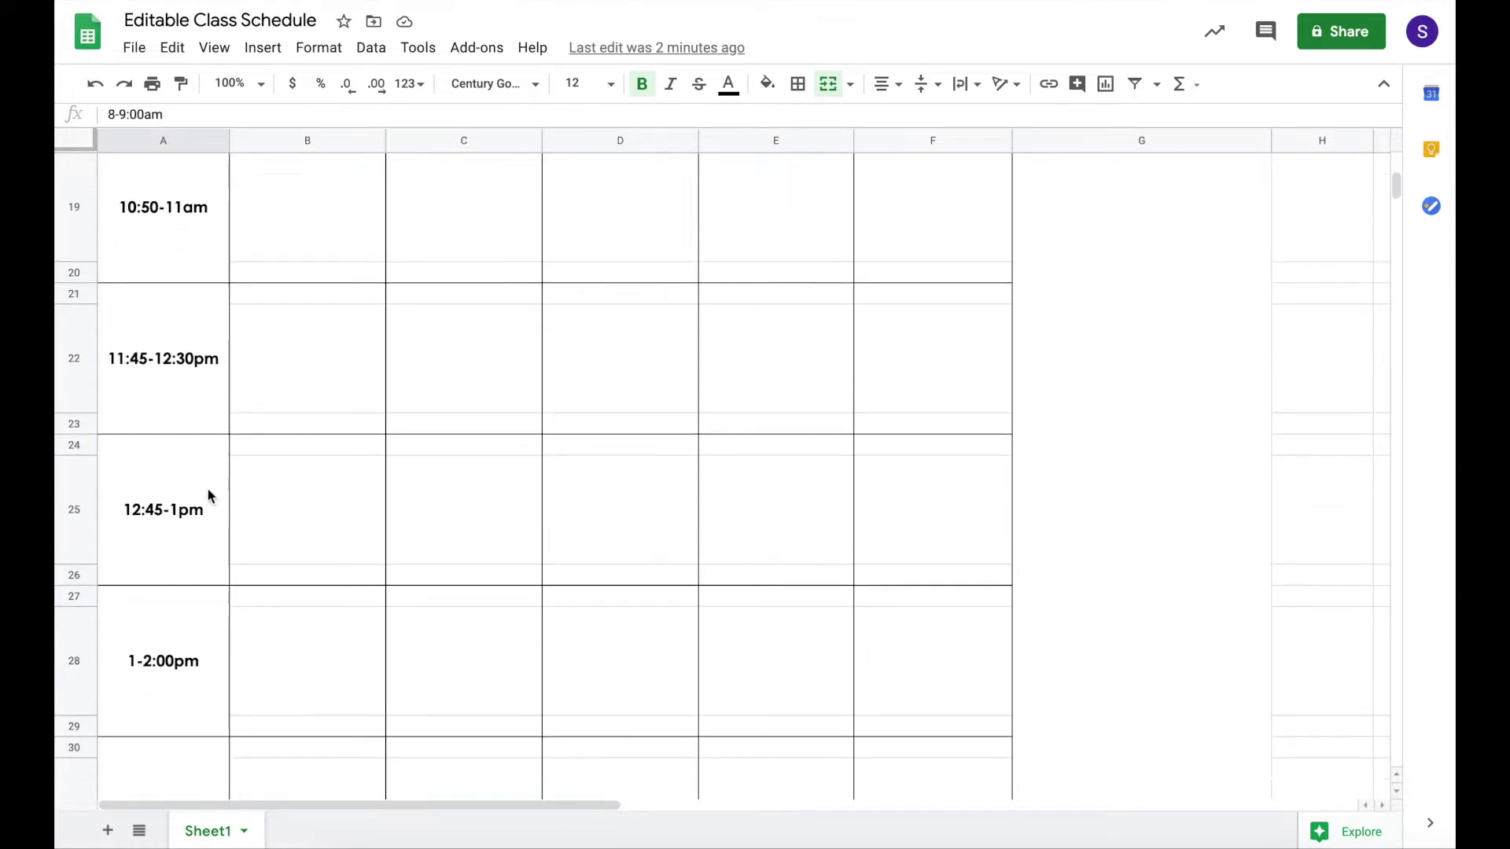
scroll(209, 494, "down", 6)
left_click(209, 495)
left_click(197, 629)
scroll(199, 653, "down", 2)
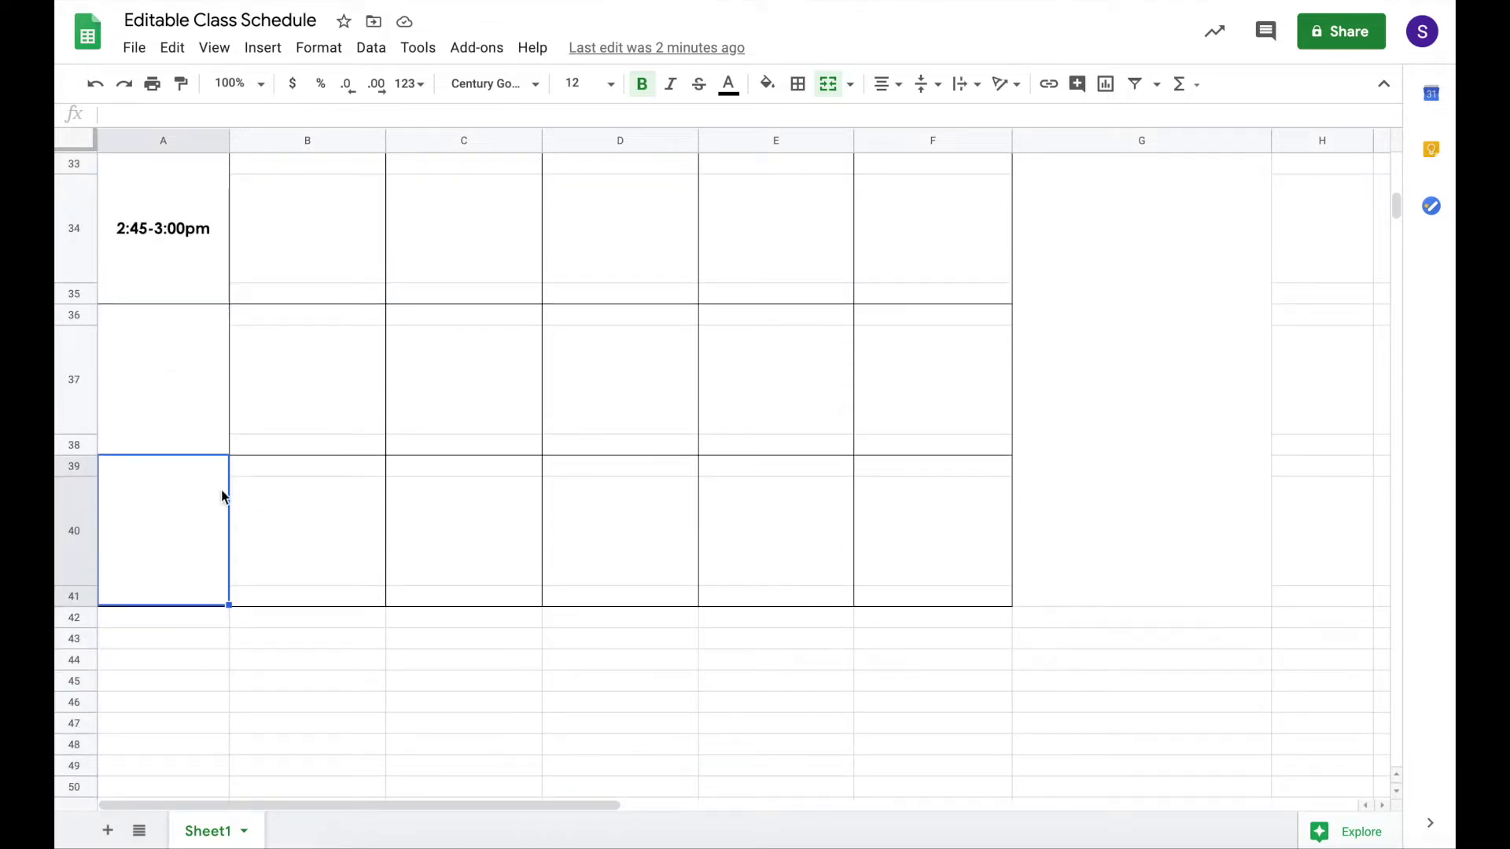
scroll(220, 488, "up", 2)
scroll(217, 474, "up", 15)
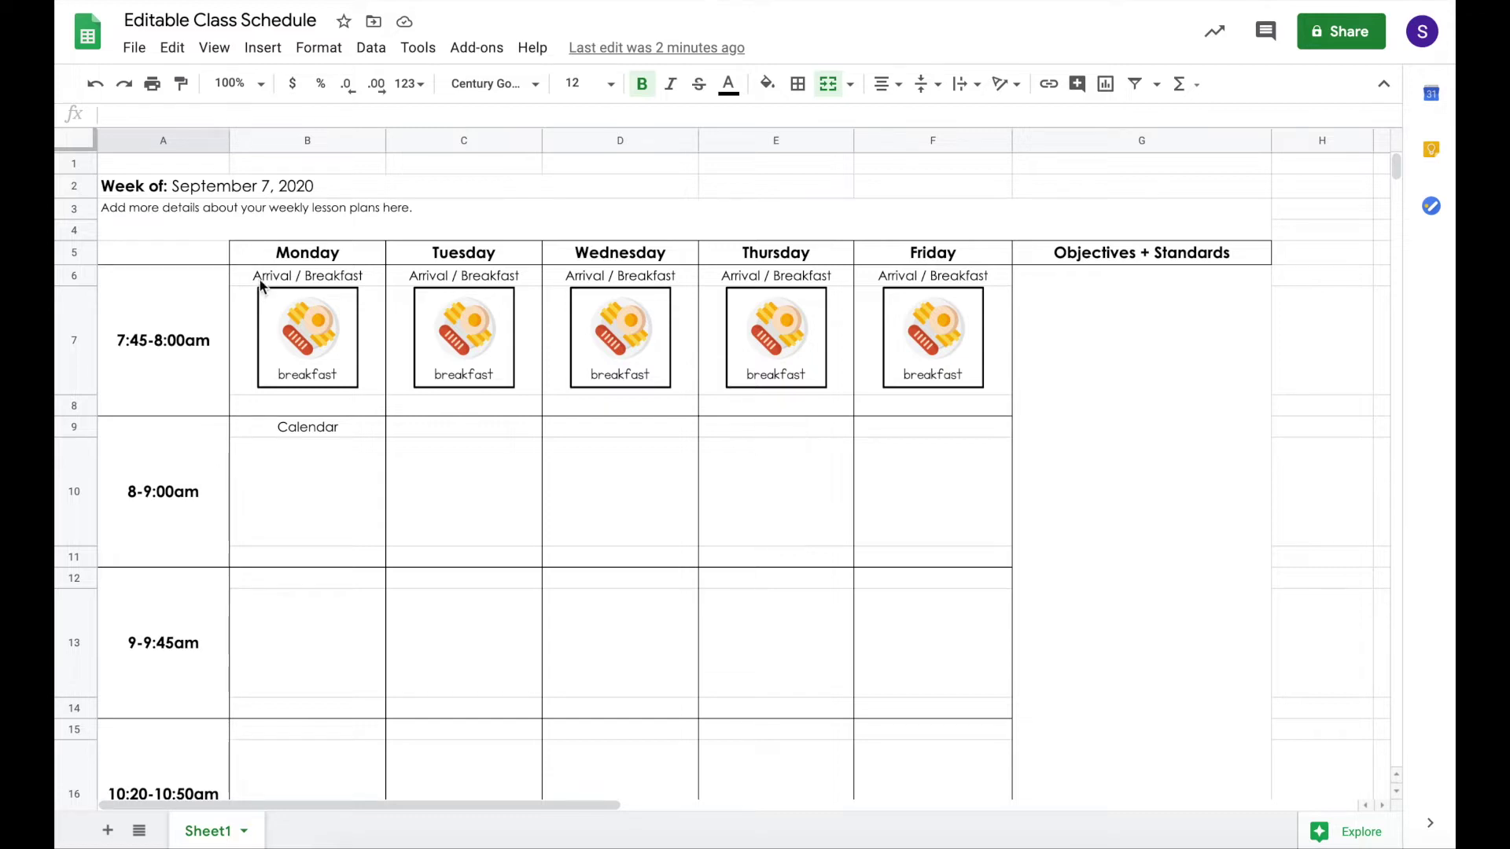
Step: Check each breakfast picture from Monday through Friday
left_click(306, 346)
left_click(433, 346)
left_click(659, 366)
left_click(776, 366)
left_click(942, 371)
left_click(291, 351)
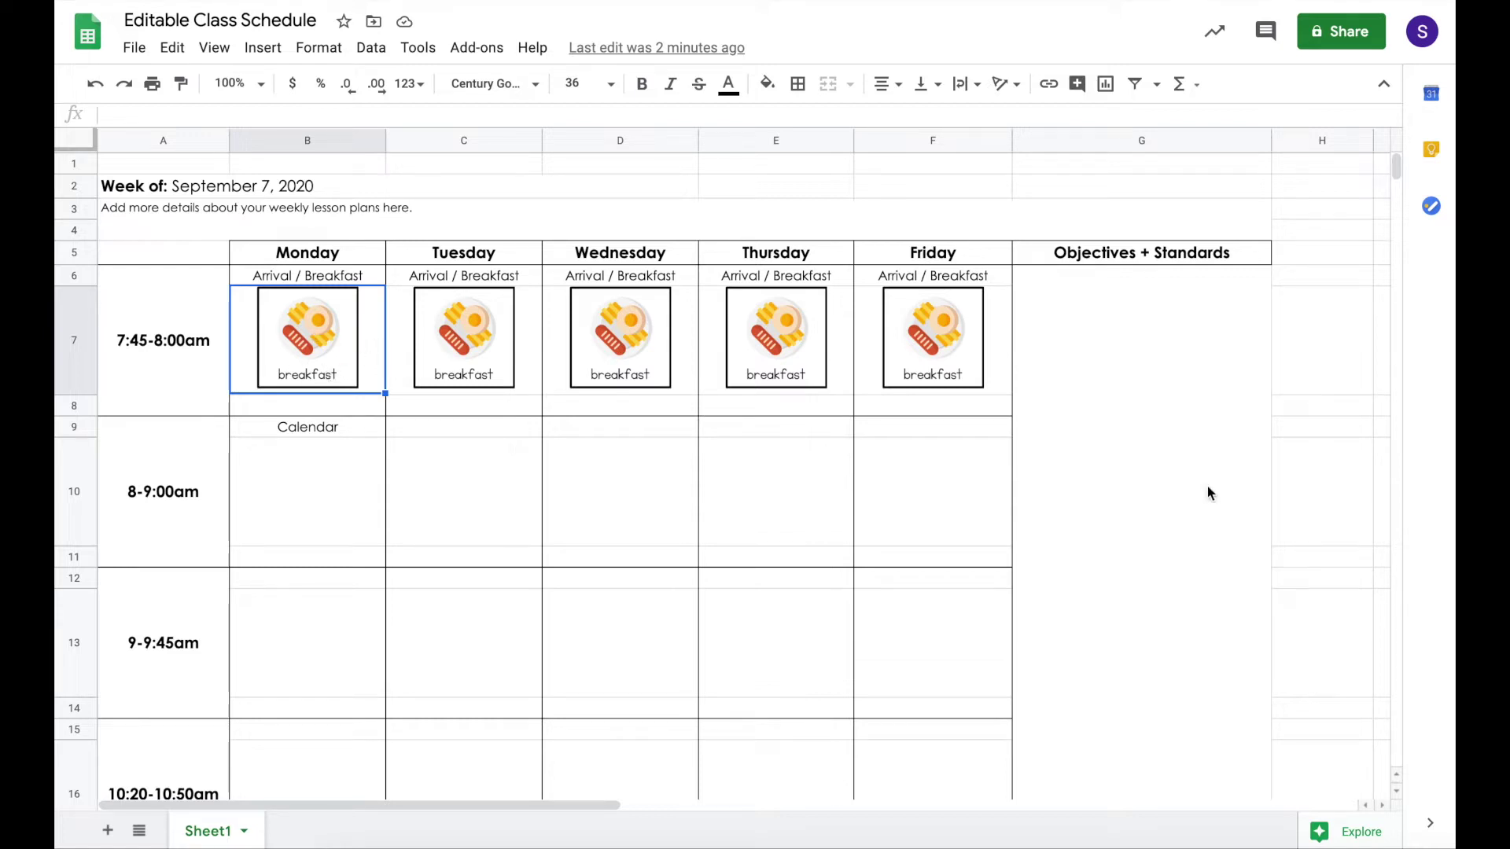
Step: Scroll through the School Schedule Icons pictures in Finder, then minimize that window
key("super+Tab")
scroll(1074, 409, "up", 3)
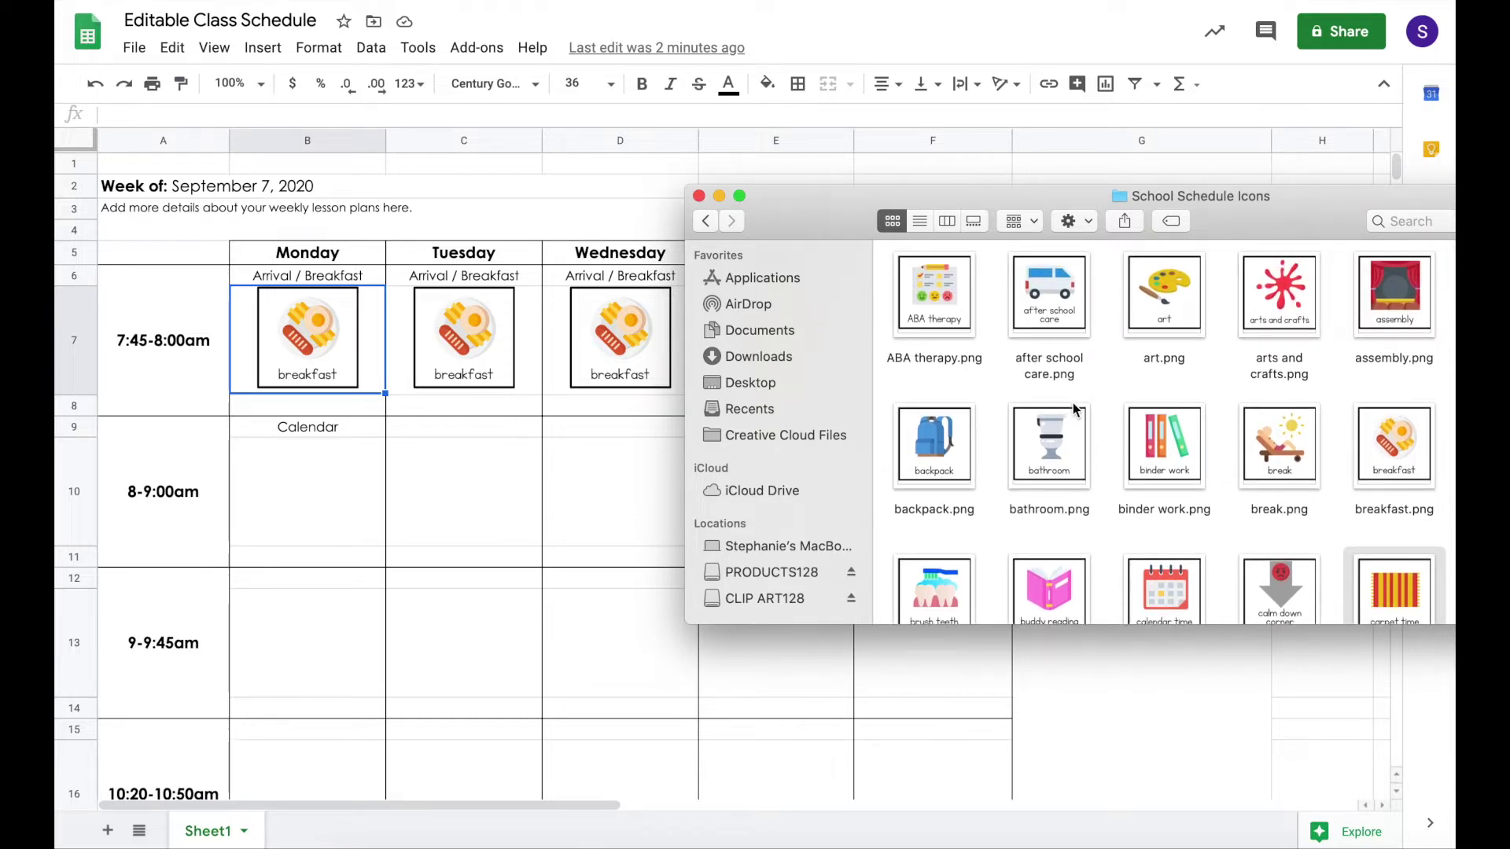
scroll(1101, 432, "down", 8)
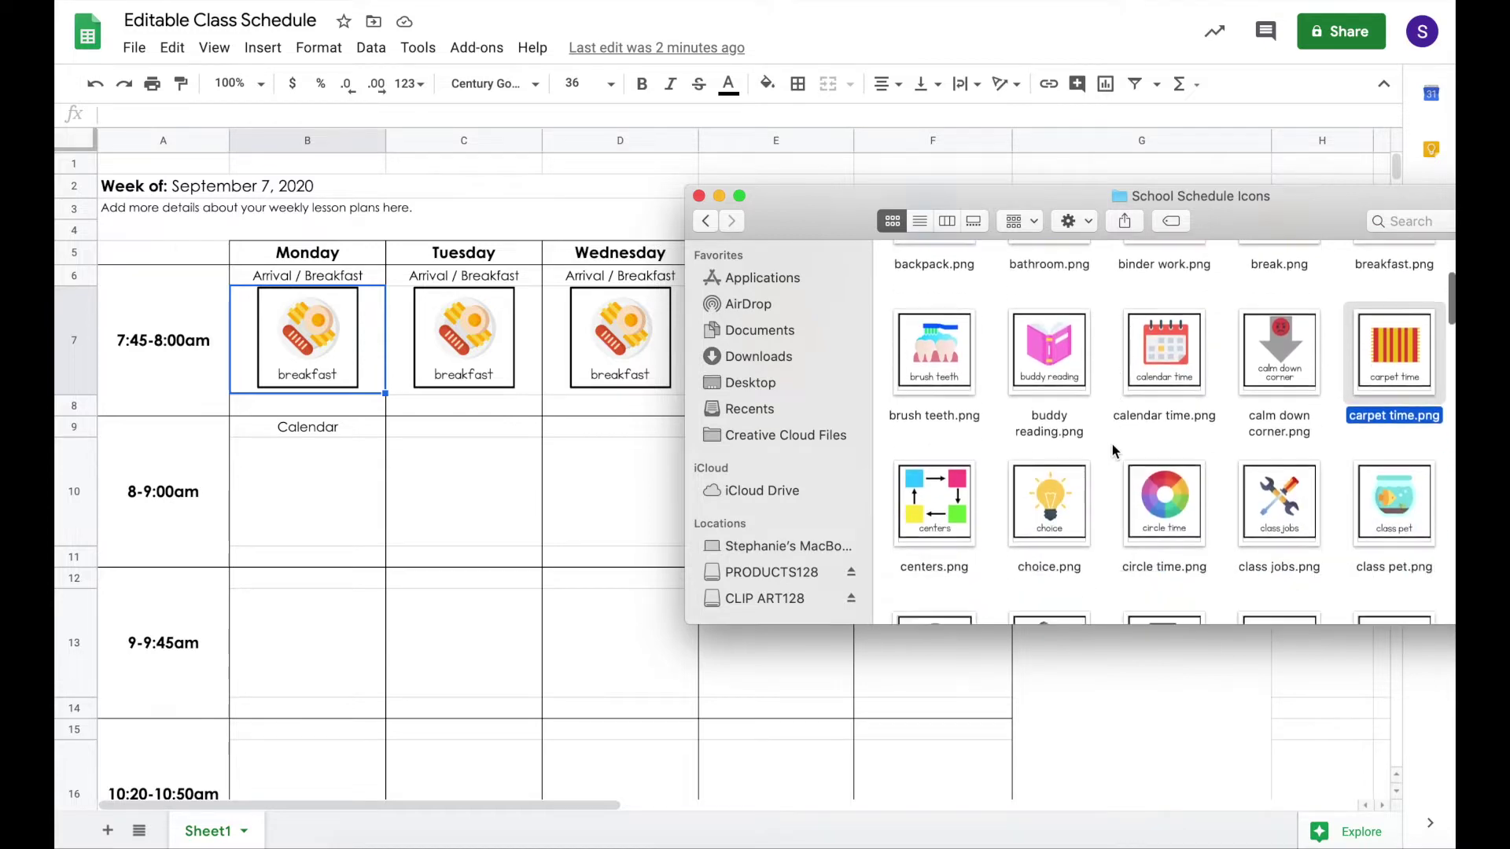
scroll(1112, 445, "down", 15)
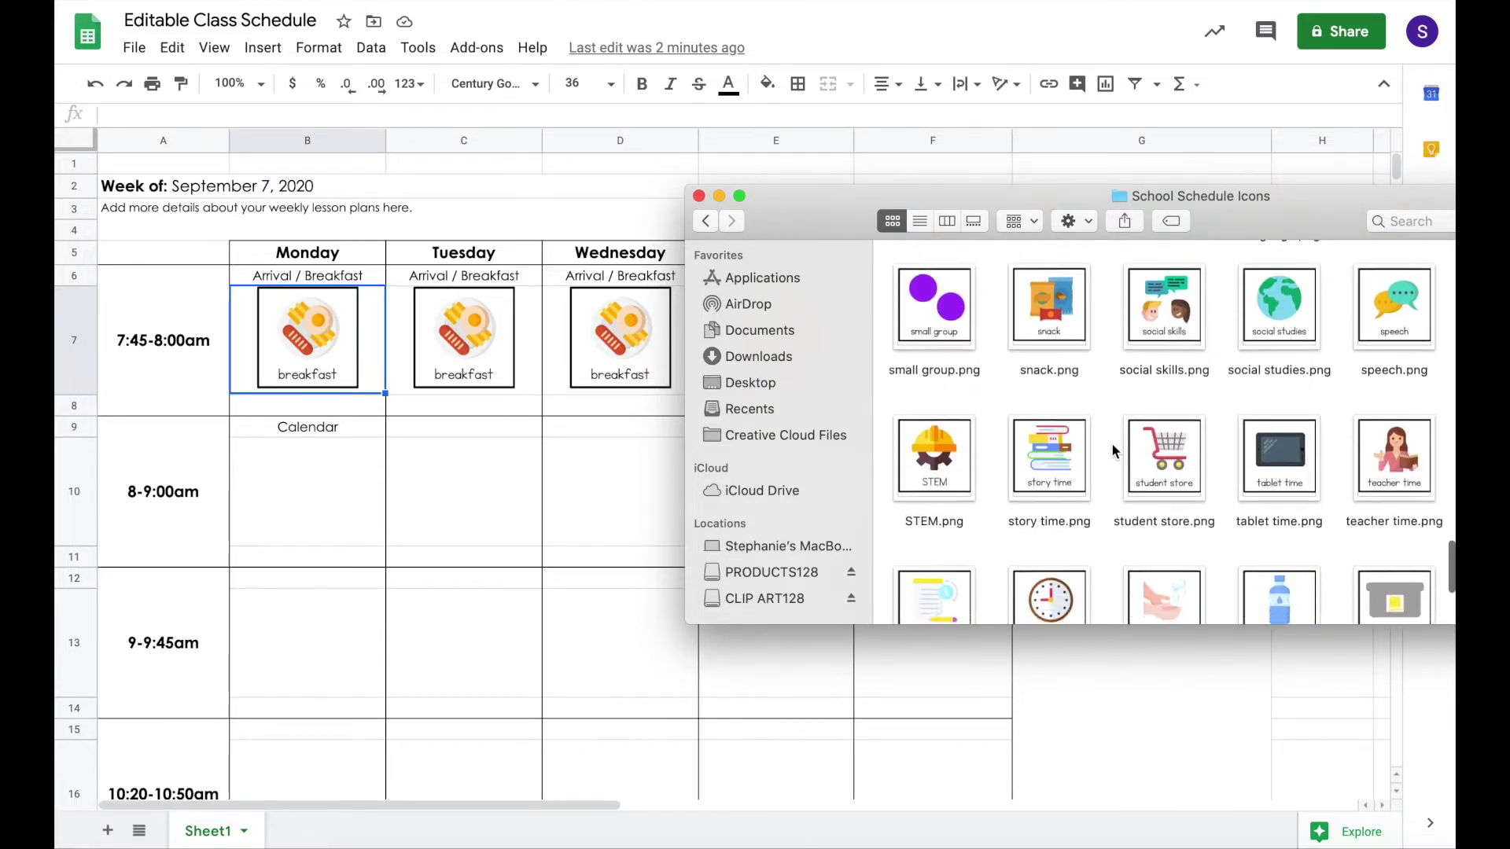
scroll(1112, 445, "up", 20)
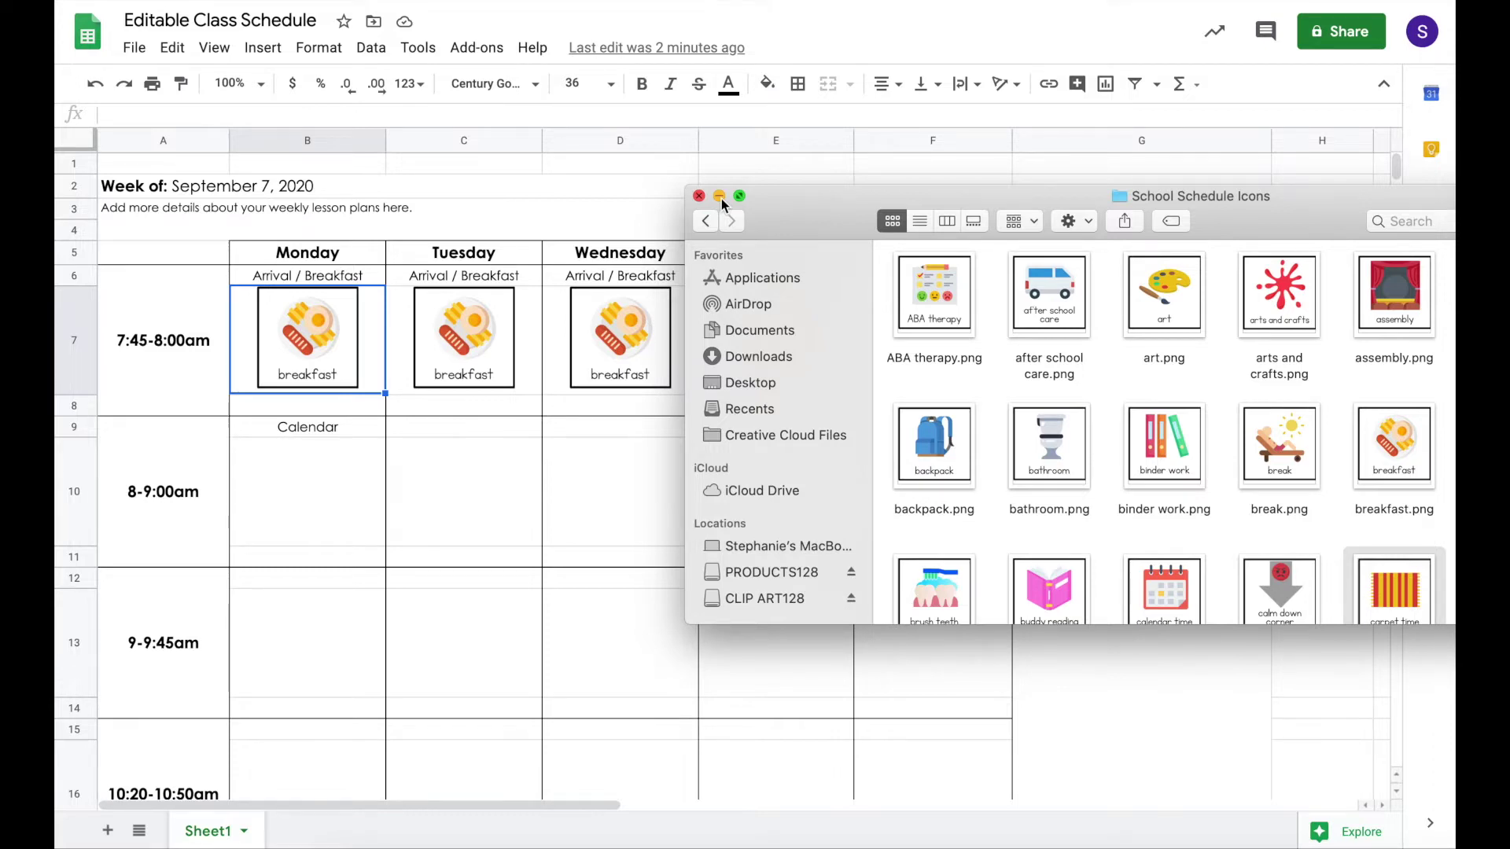
left_click(720, 198)
left_click(315, 485)
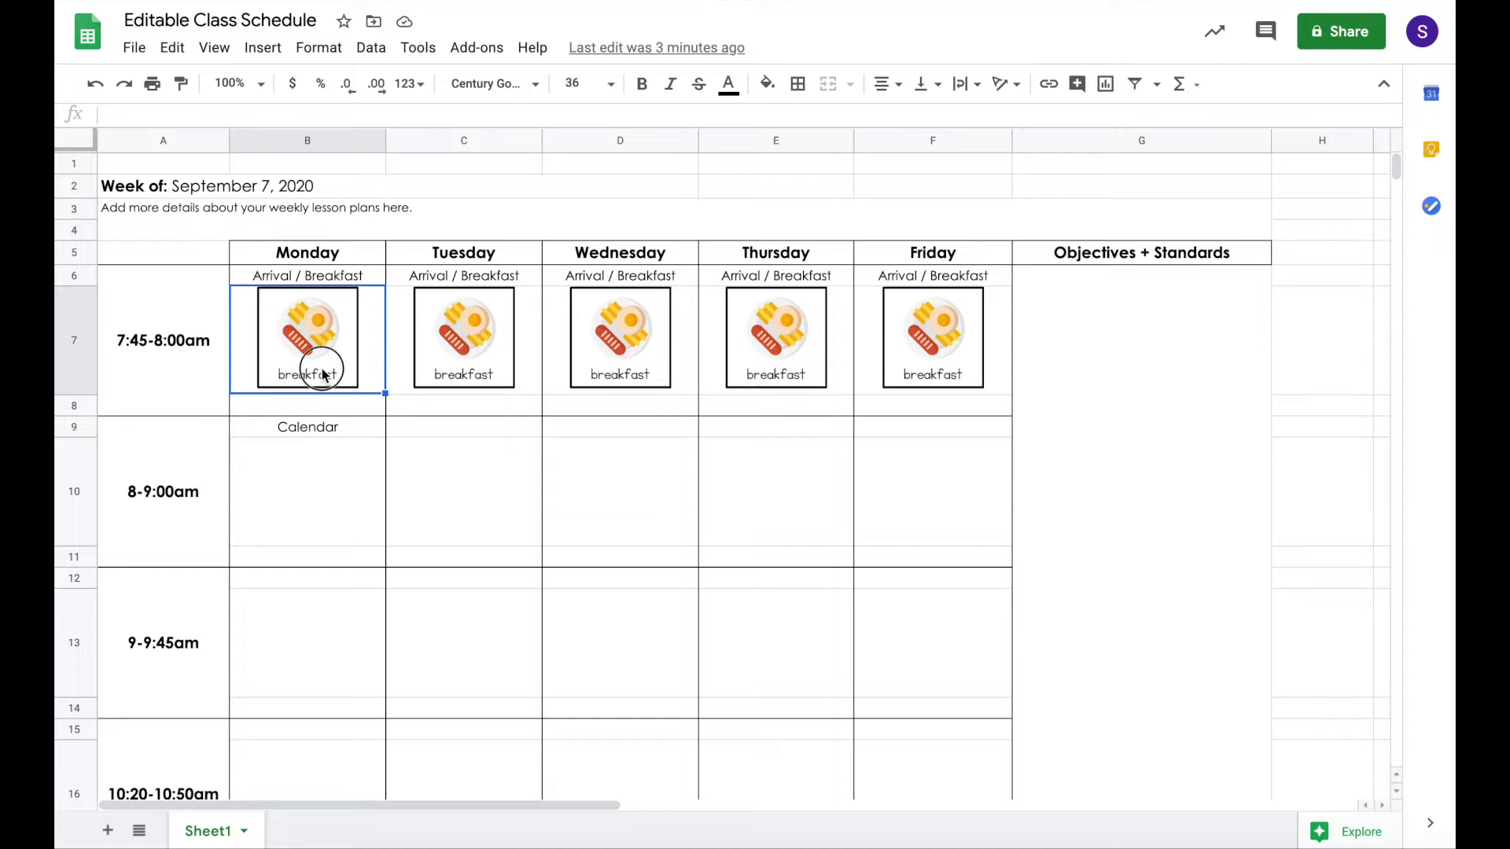
left_click(441, 358)
left_click(605, 342)
left_click(784, 347)
left_click(932, 351)
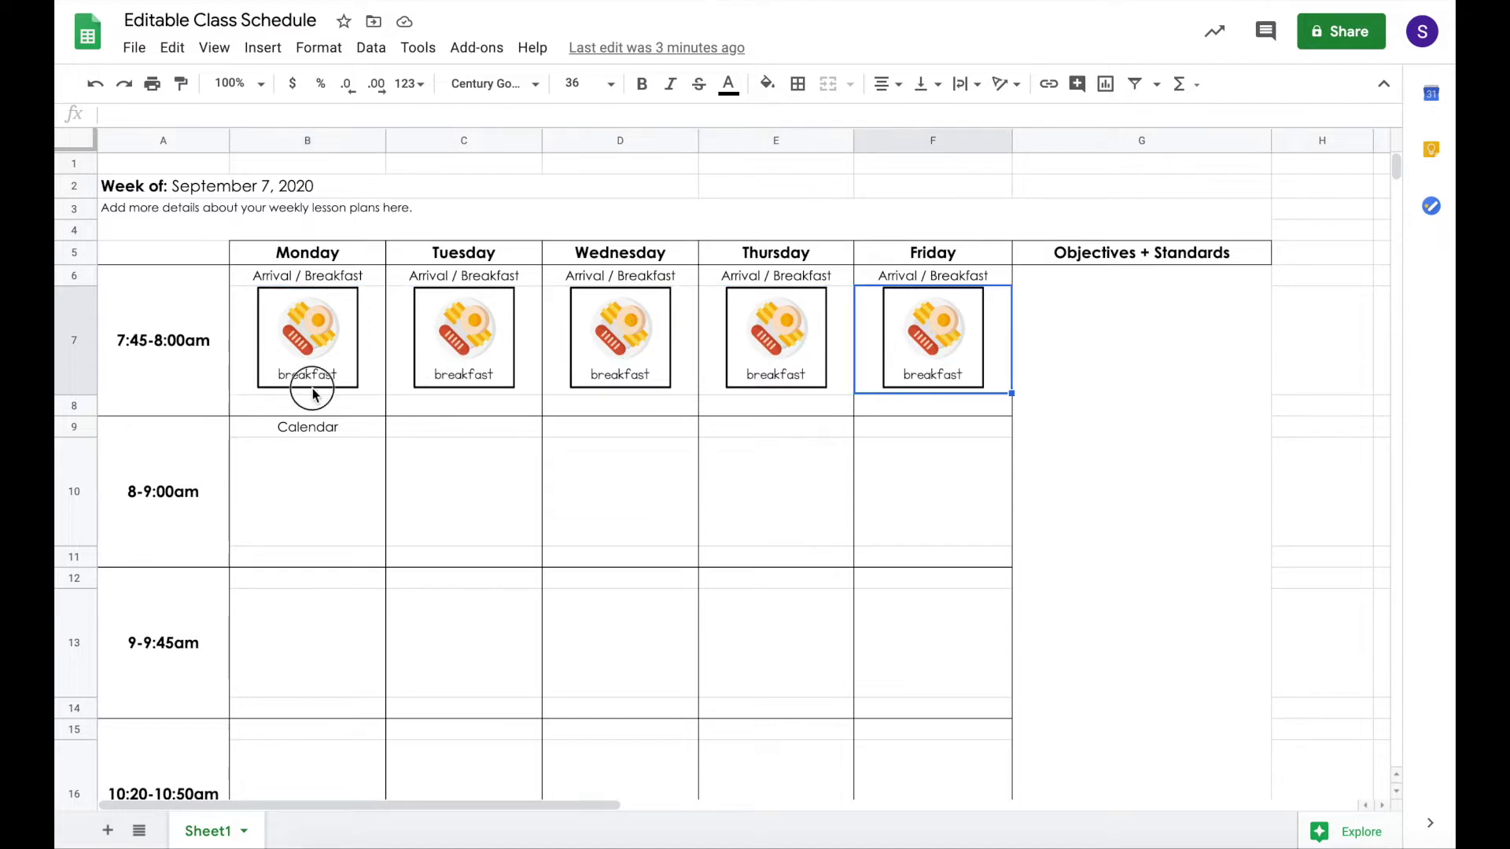
left_click(313, 389)
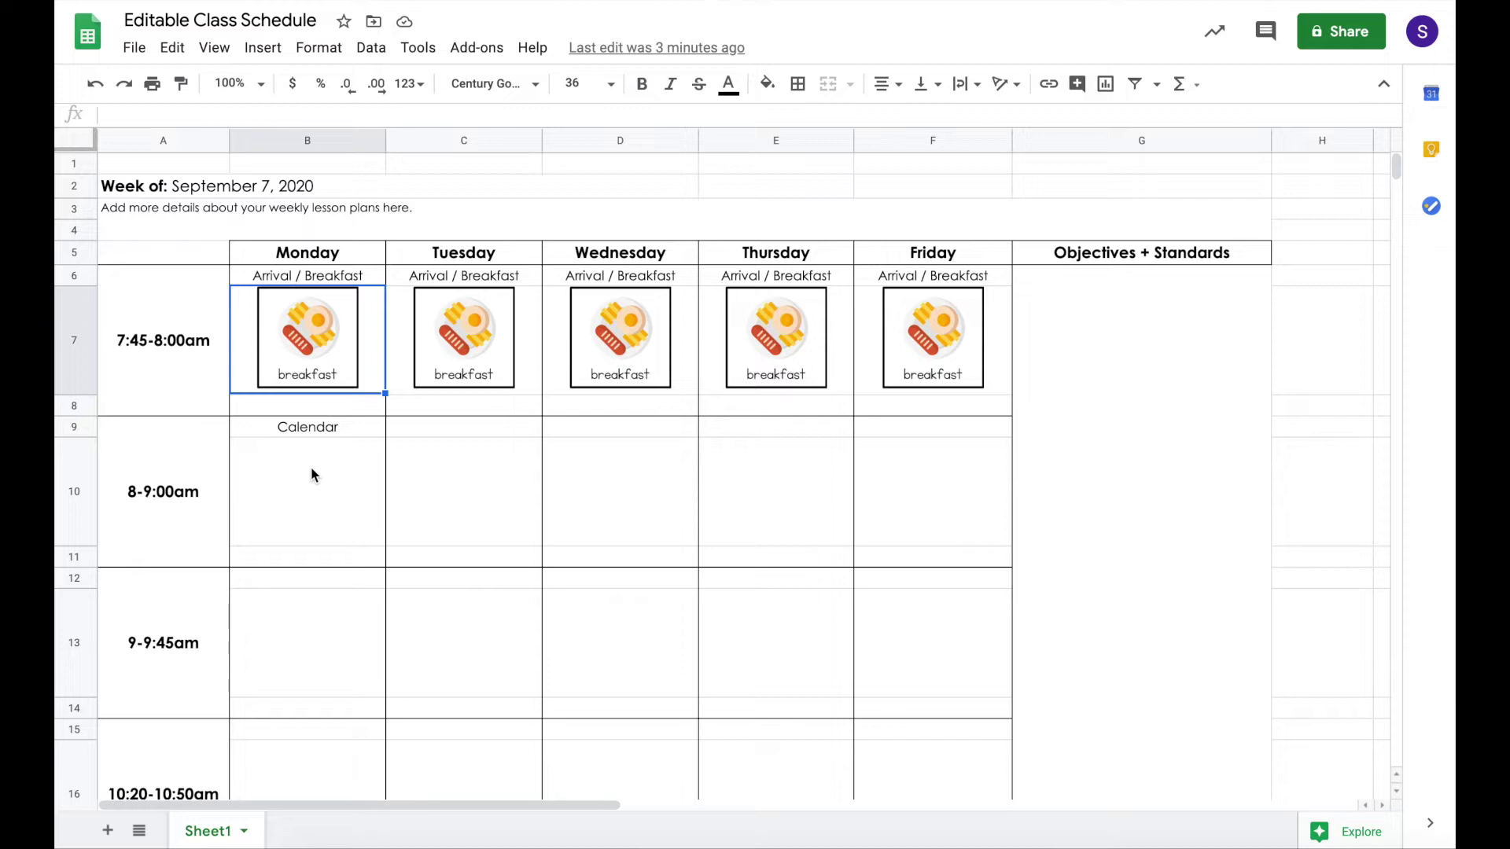
left_click(350, 276)
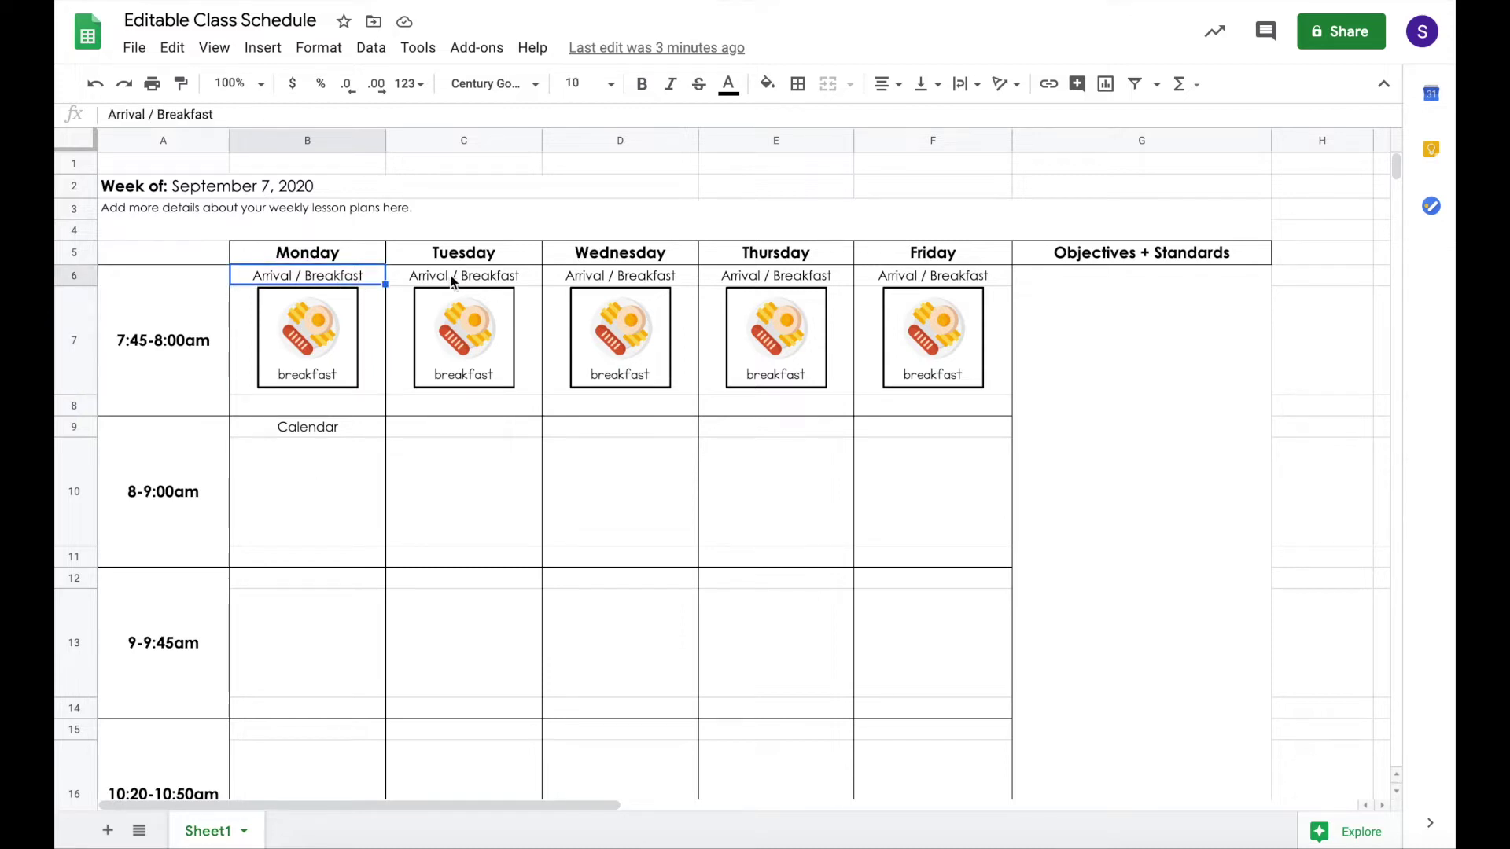
left_click(468, 278)
left_click(676, 275)
left_click(794, 275)
left_click(912, 277)
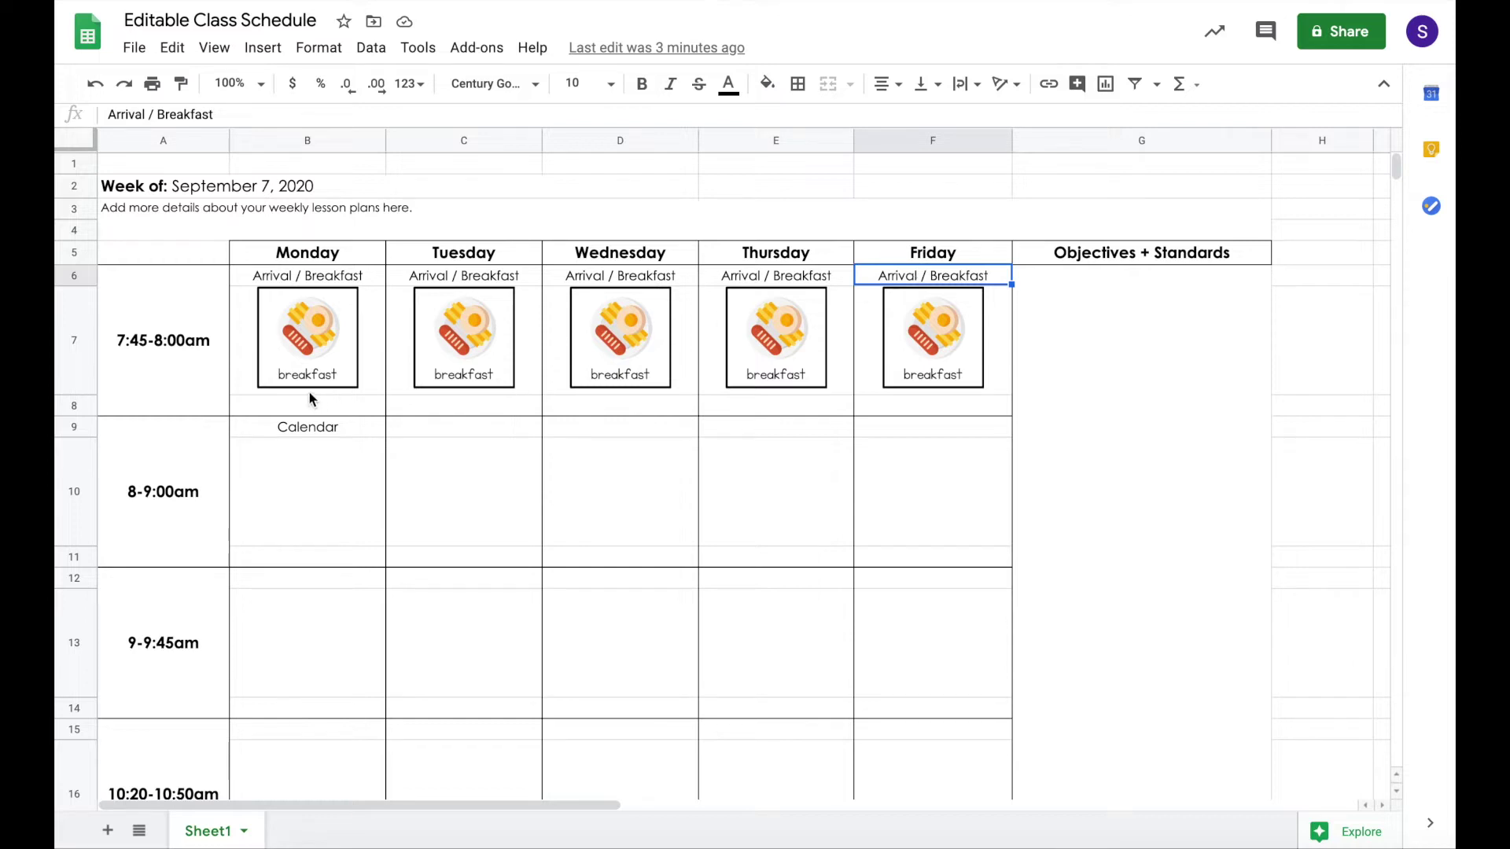
left_click(190, 366)
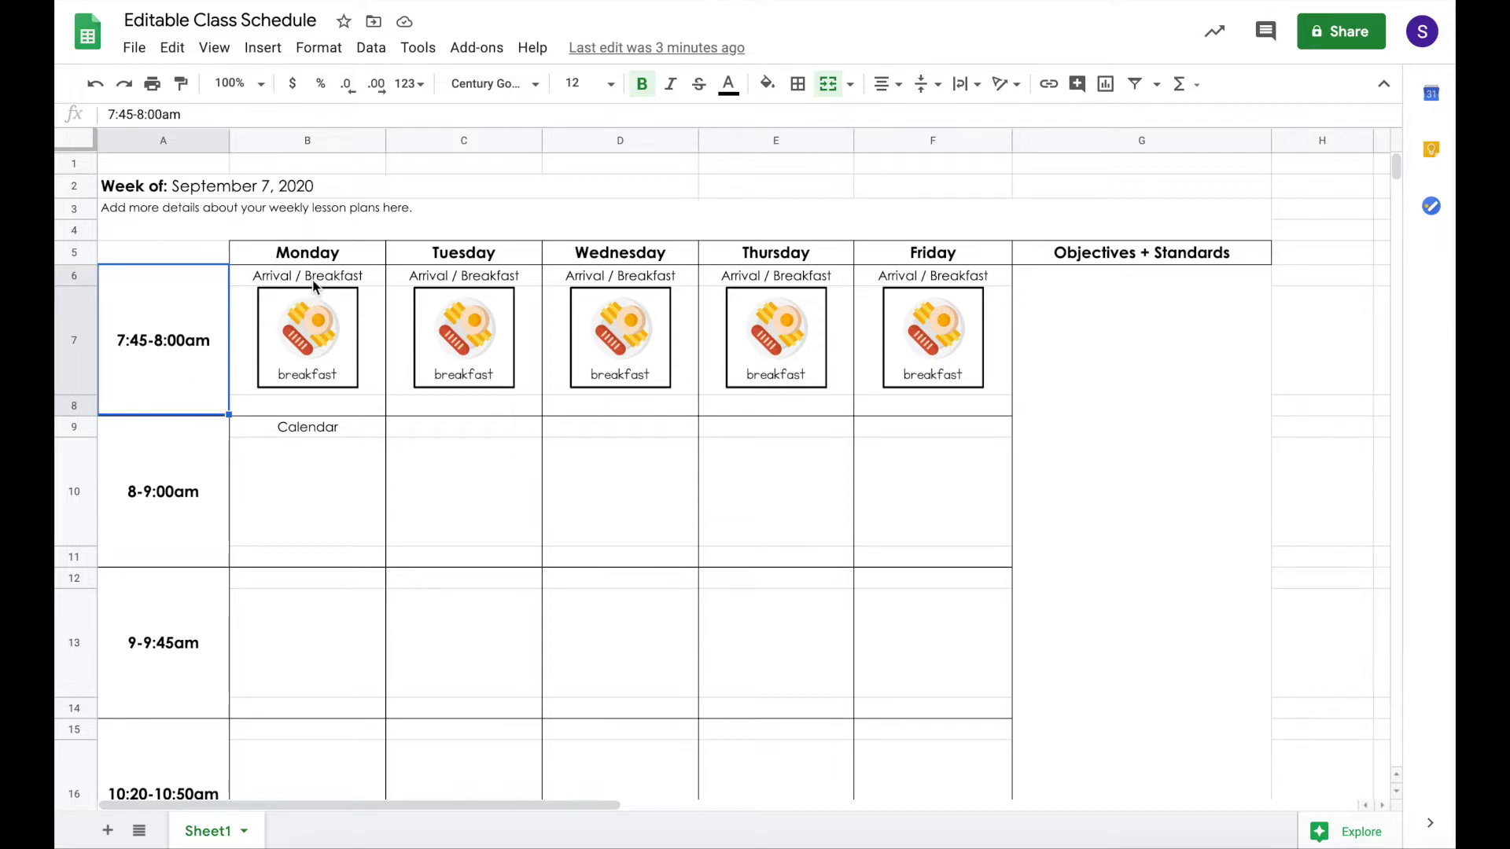
left_click(296, 279)
left_click(162, 380)
left_click(310, 277)
left_click(329, 350)
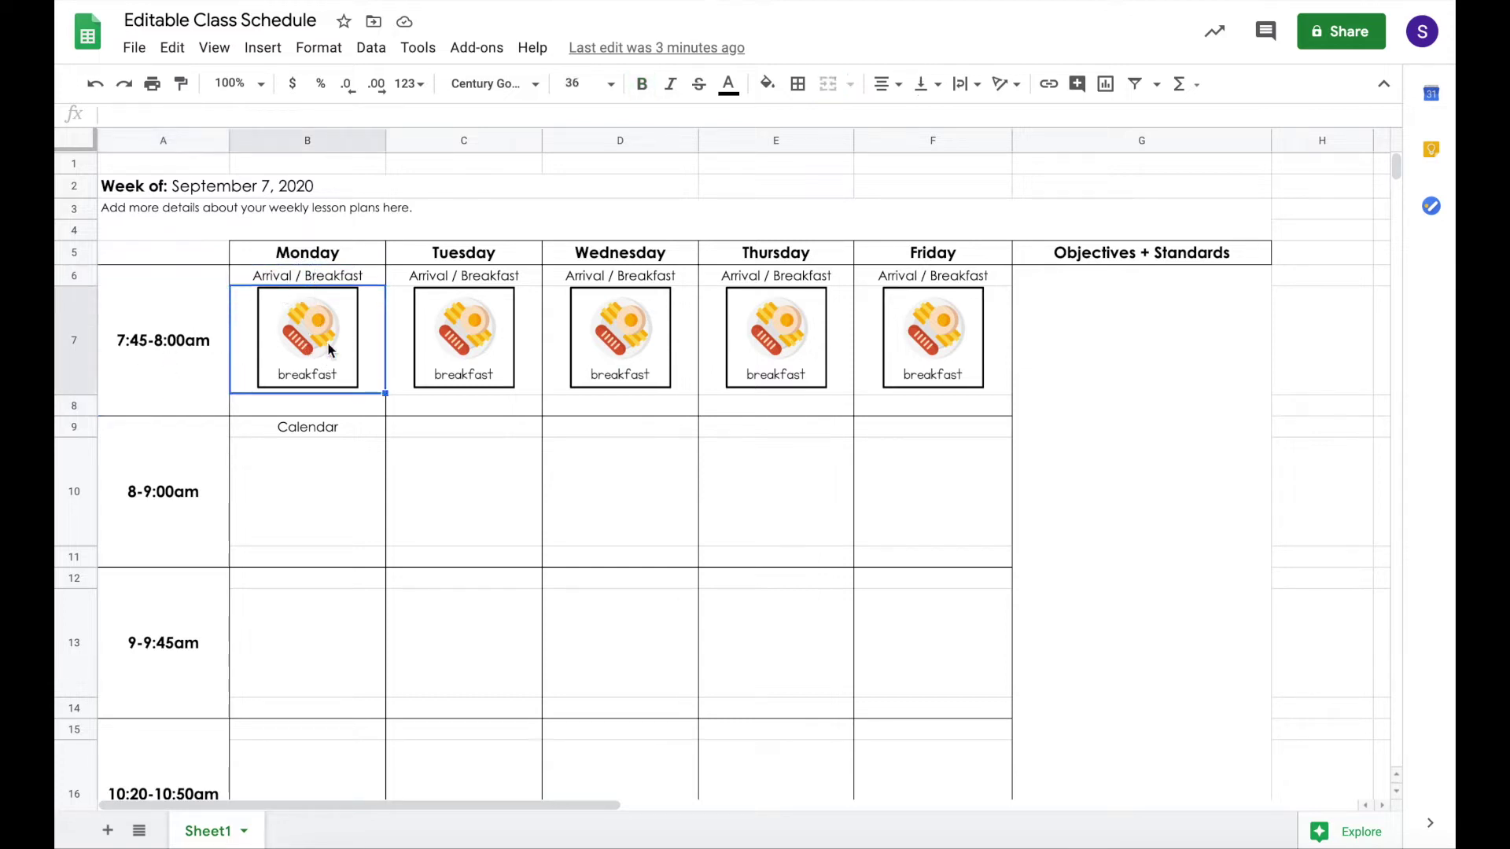
left_click(332, 405)
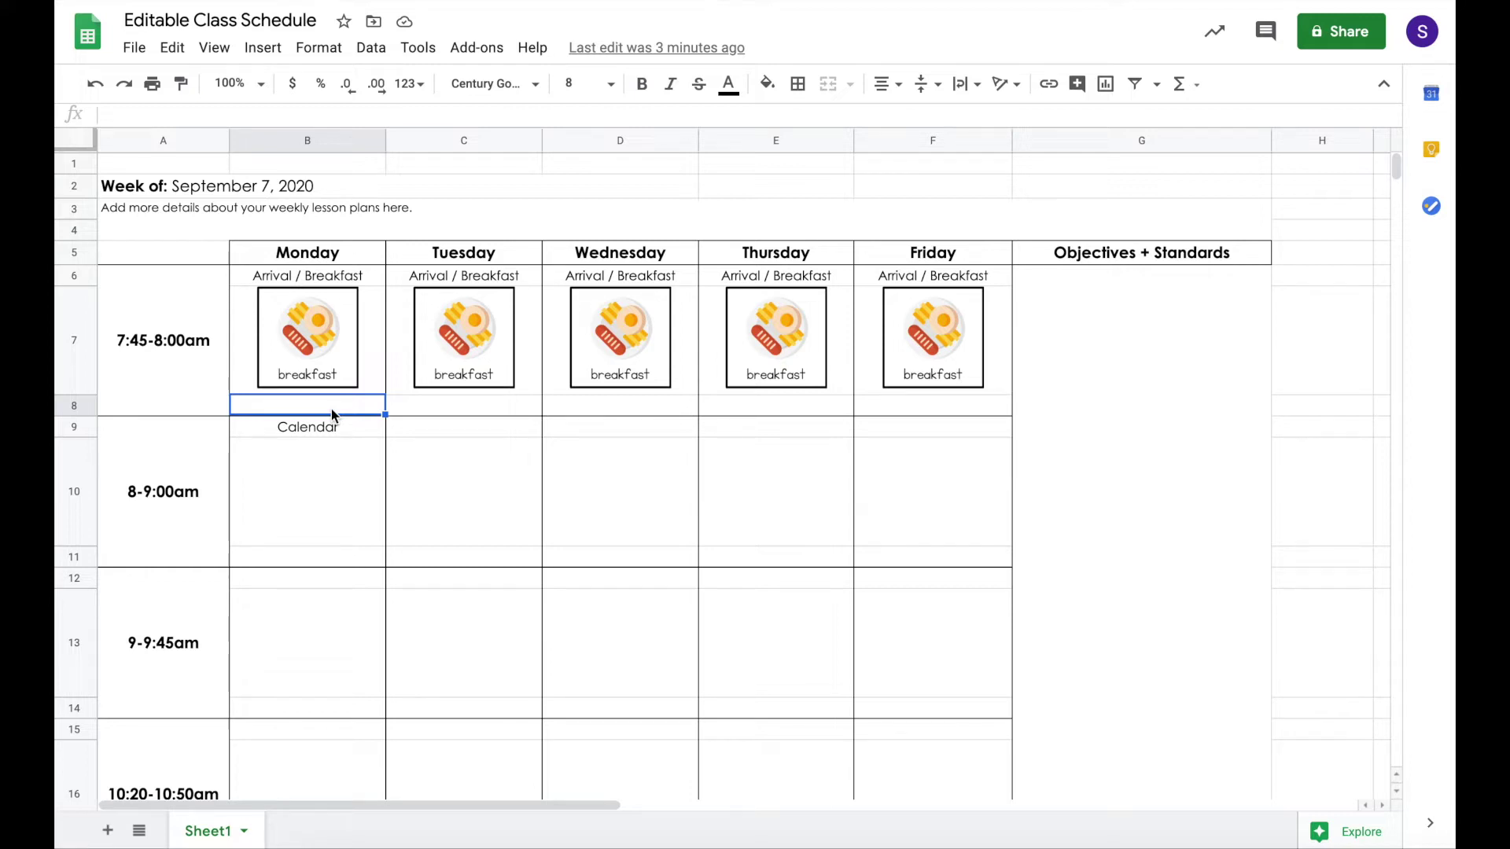
type("dkjdajd")
key("BackSpace")
key("BackSpace")
key("BackSpace")
key("BackSpace")
key("BackSpace")
key("BackSpace")
key("BackSpace")
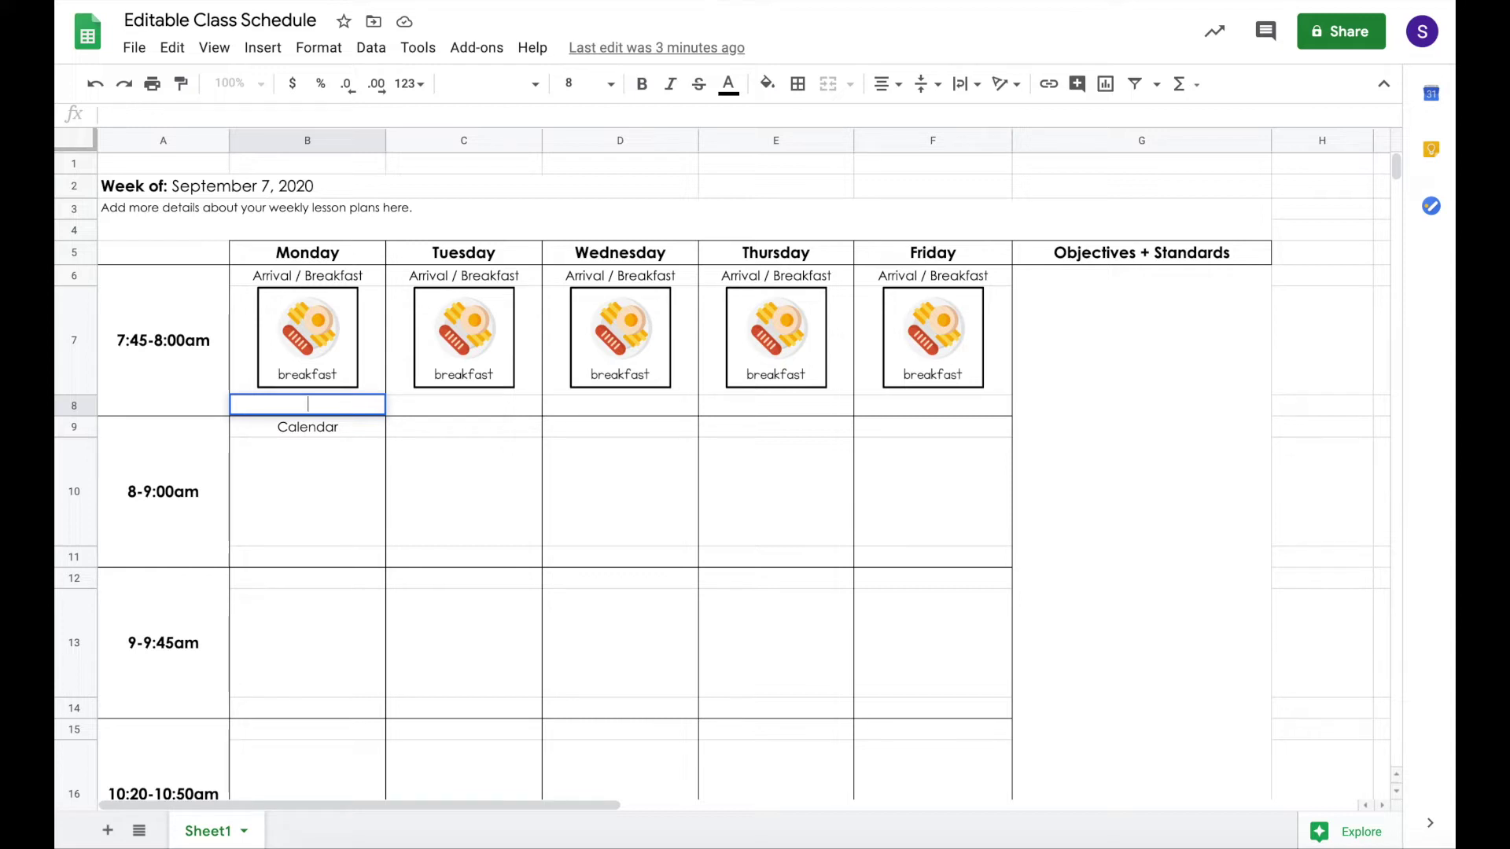
left_click(318, 499)
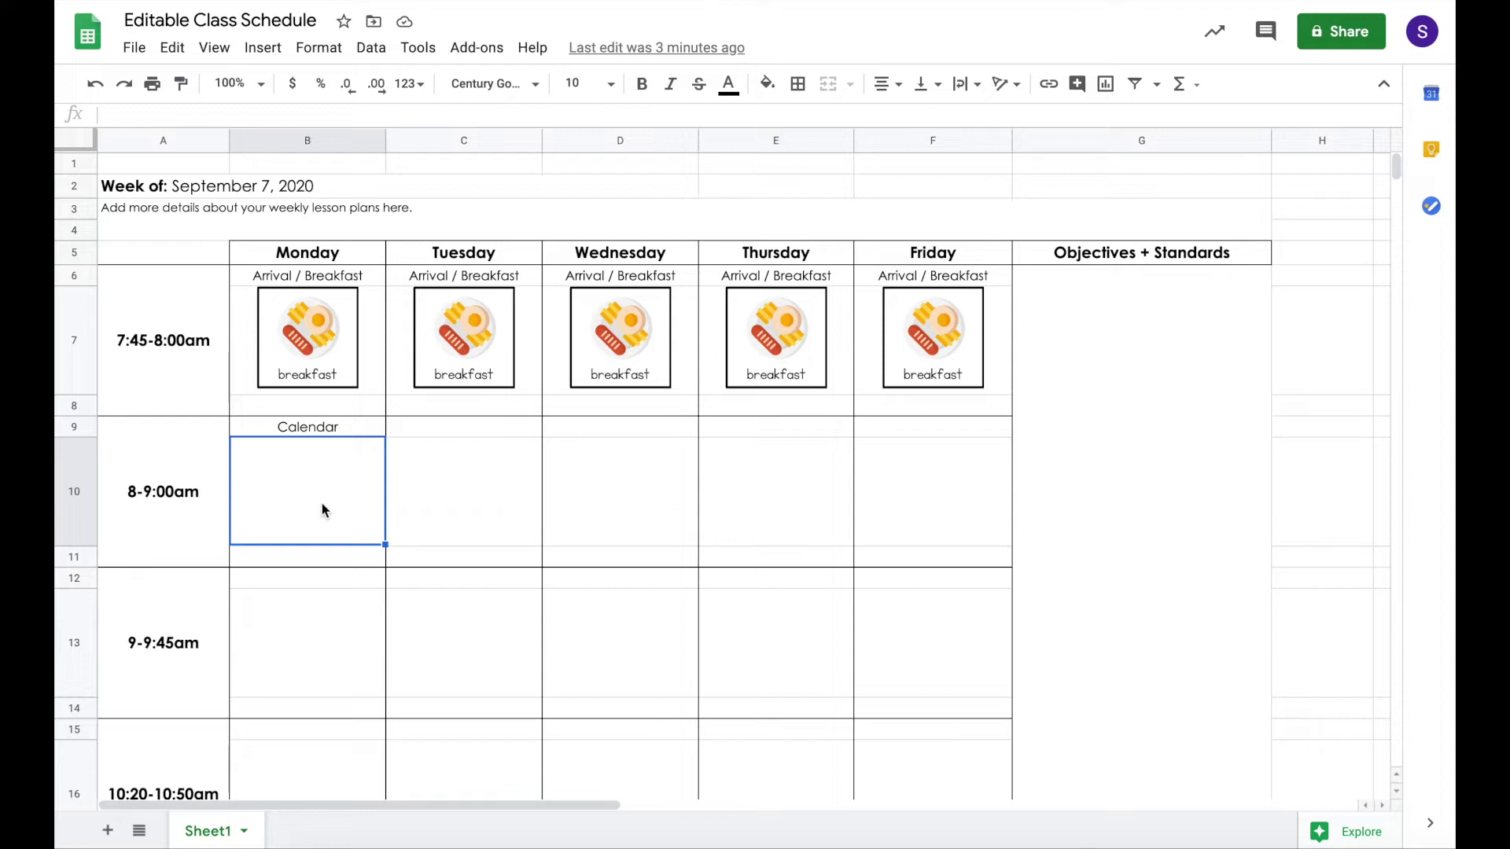
left_click(203, 513)
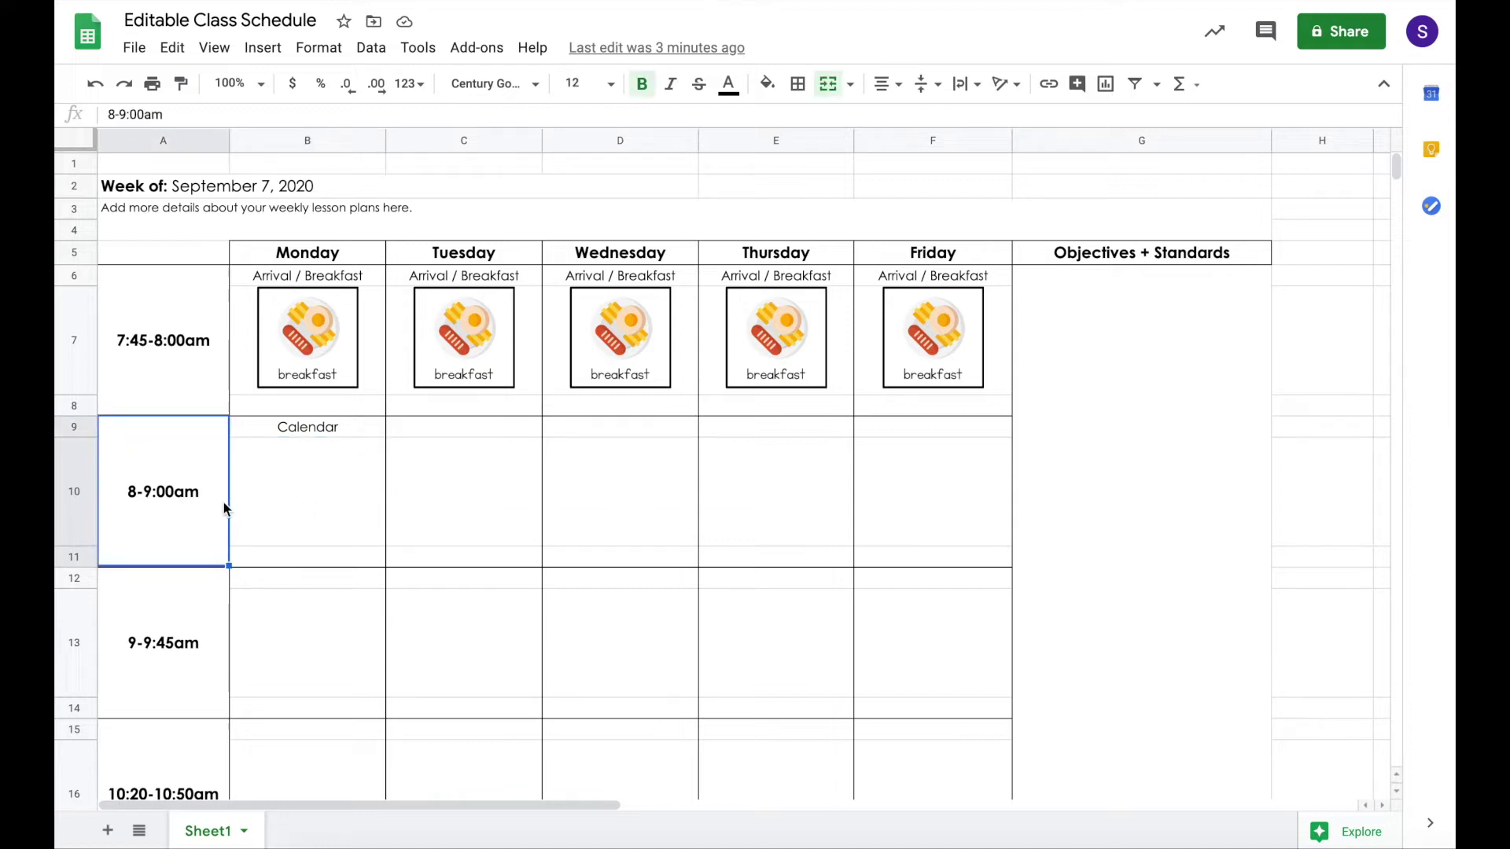
left_click(333, 476)
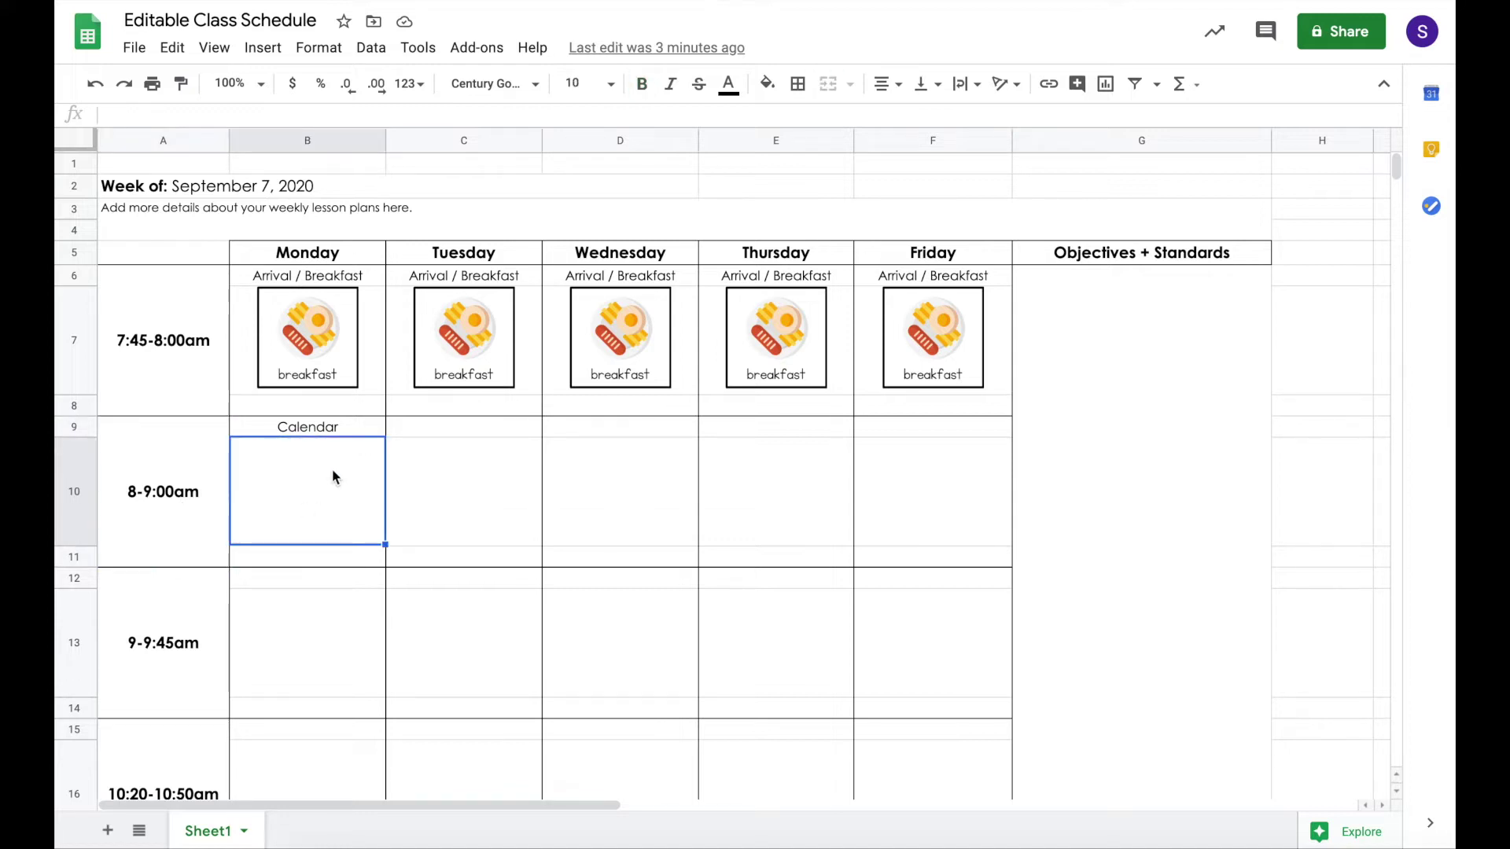
Step: Label Monday's 8-9:00am slot Calendar, fill it through Friday, and open Insert for cell B10
left_click(347, 429)
type("Ca")
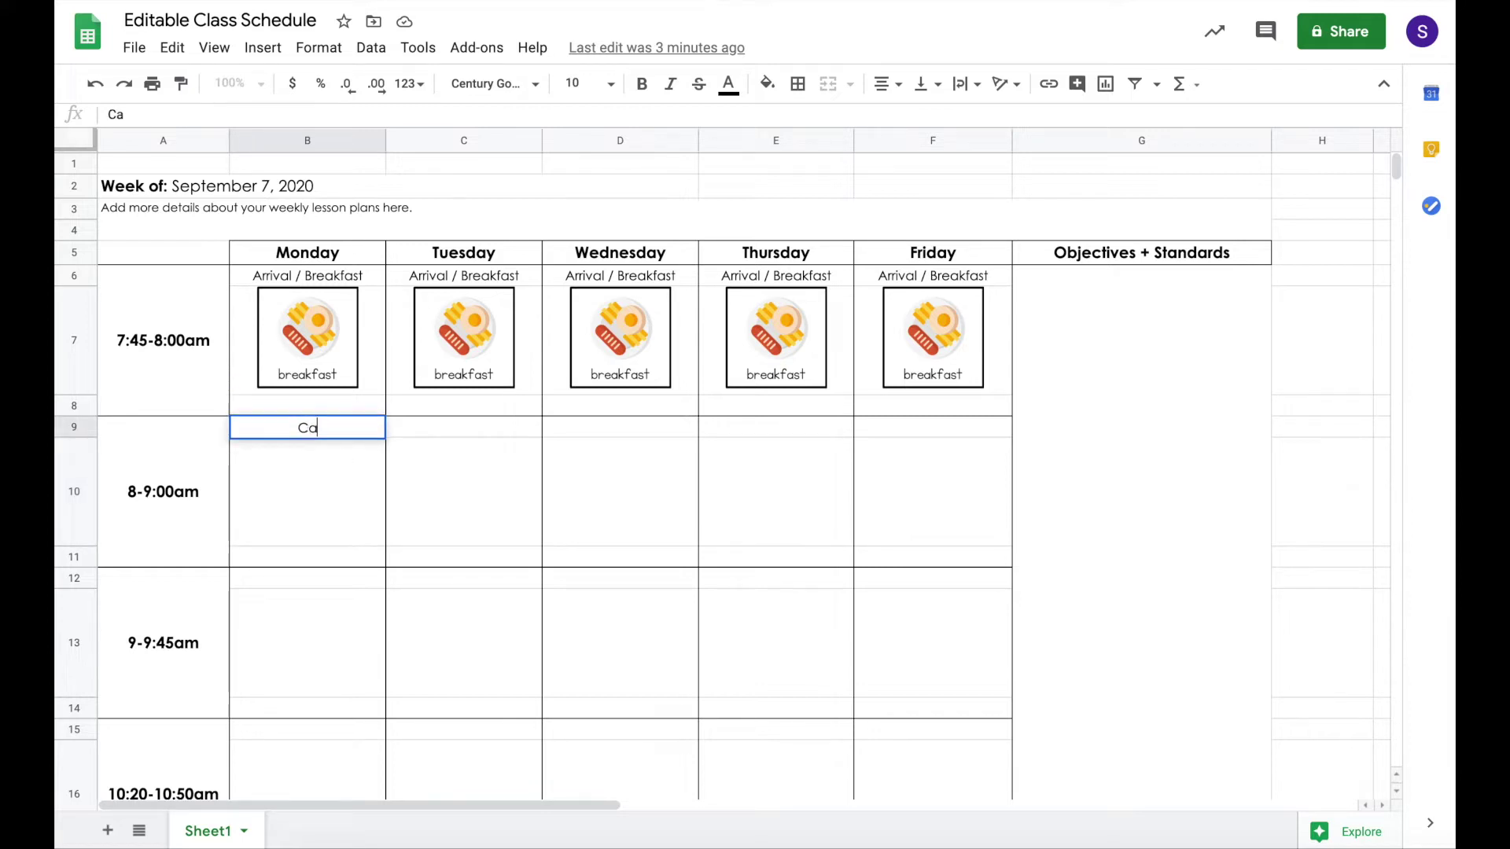
type("lendar")
left_click(338, 487)
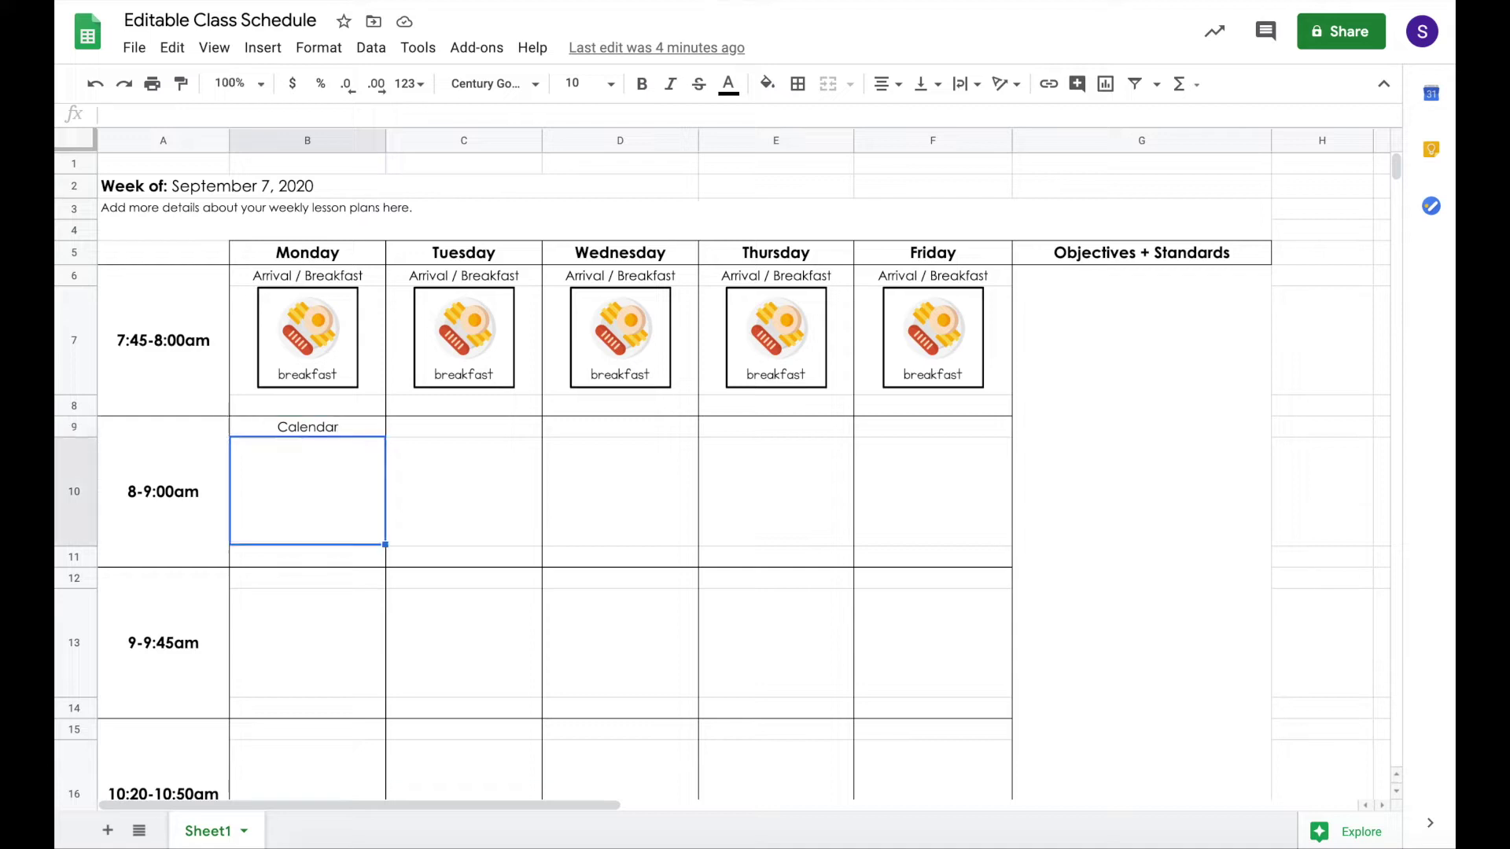
left_click(365, 428)
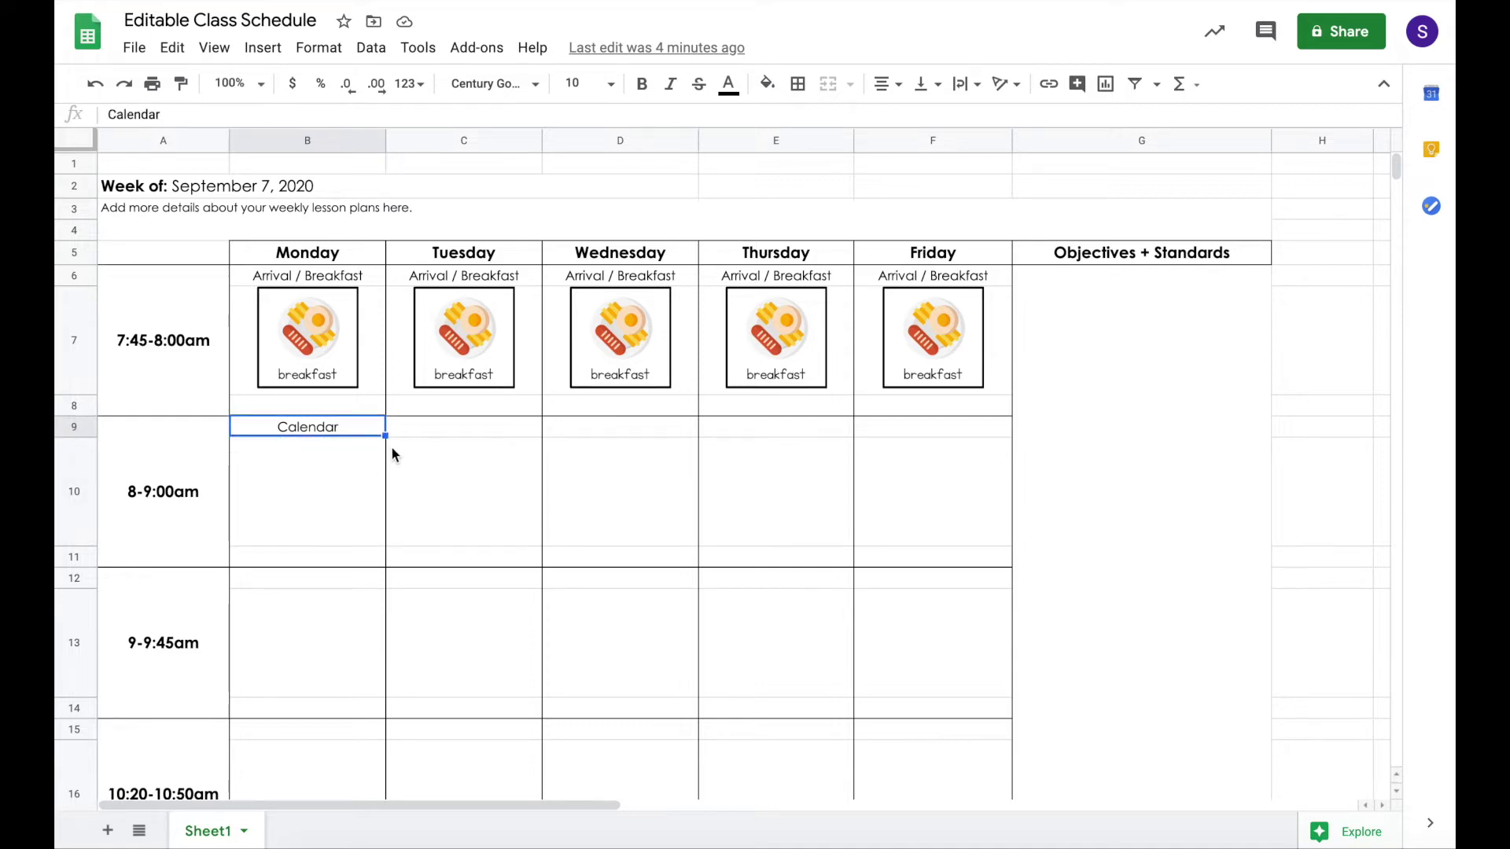
left_click_drag(386, 438, 898, 437)
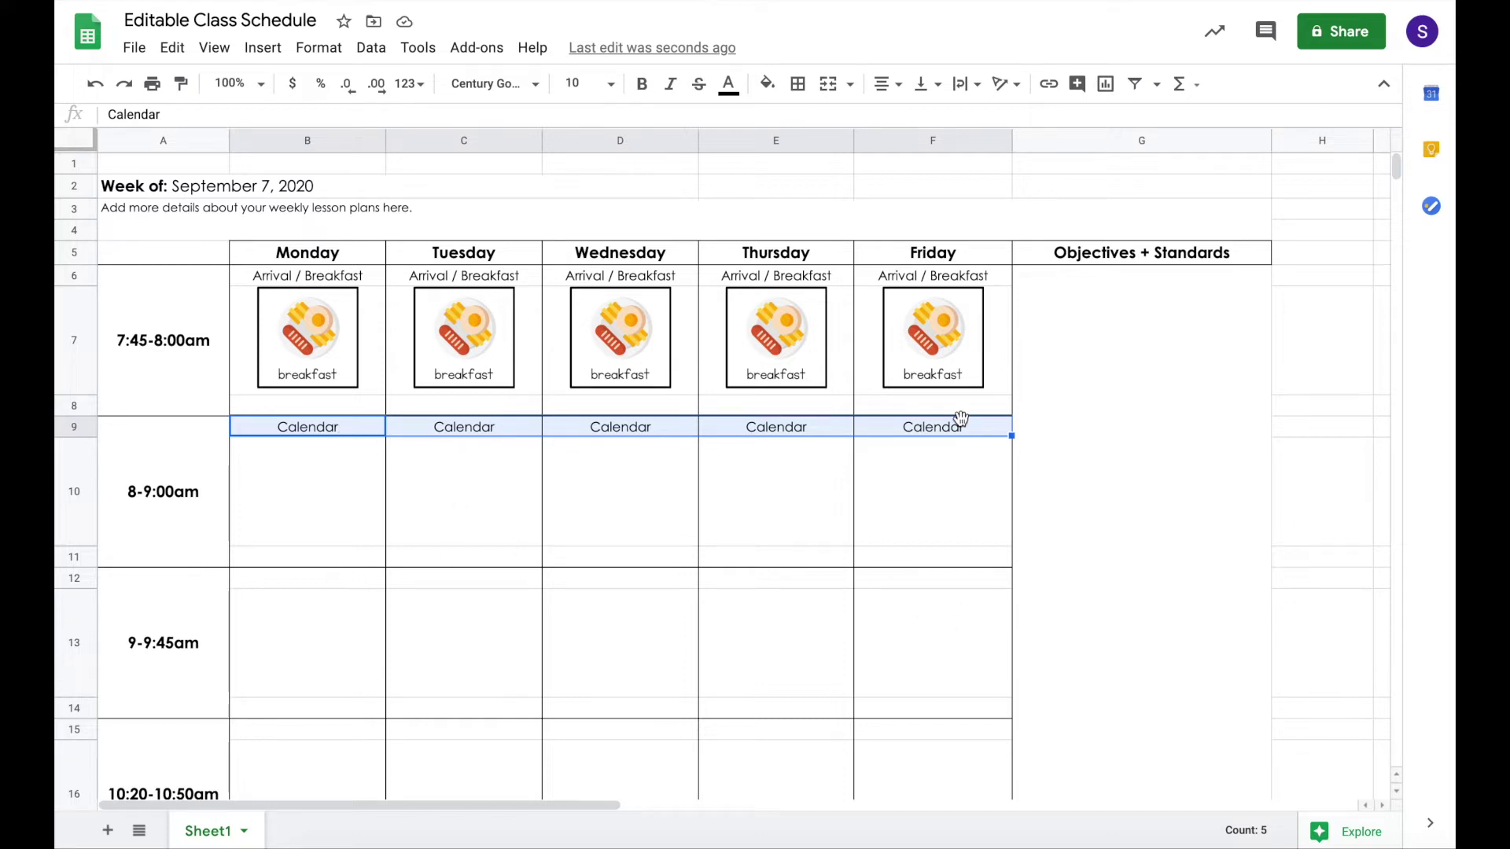
left_click(334, 493)
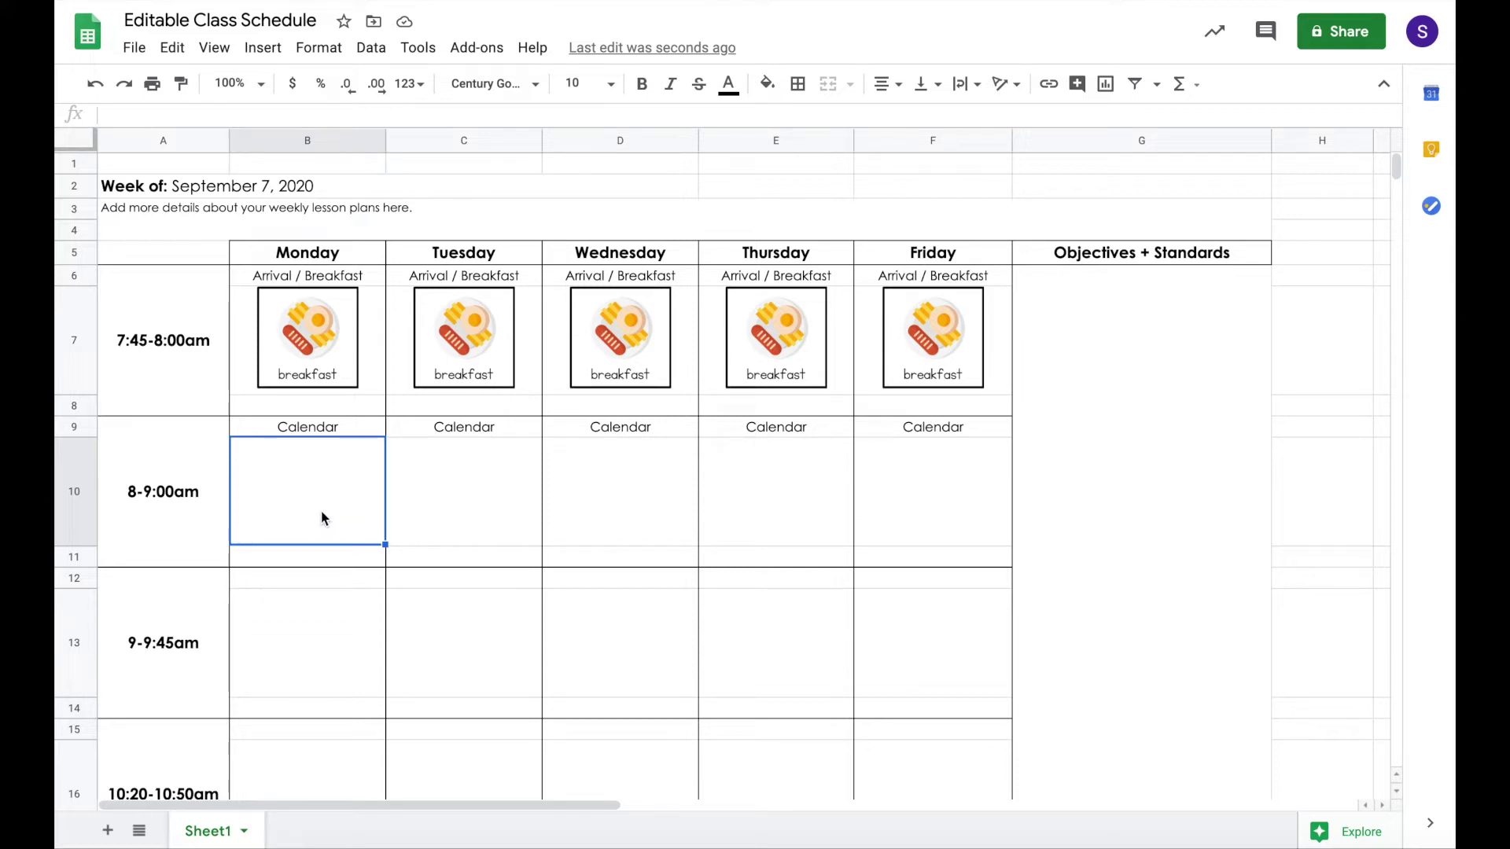
left_click(261, 47)
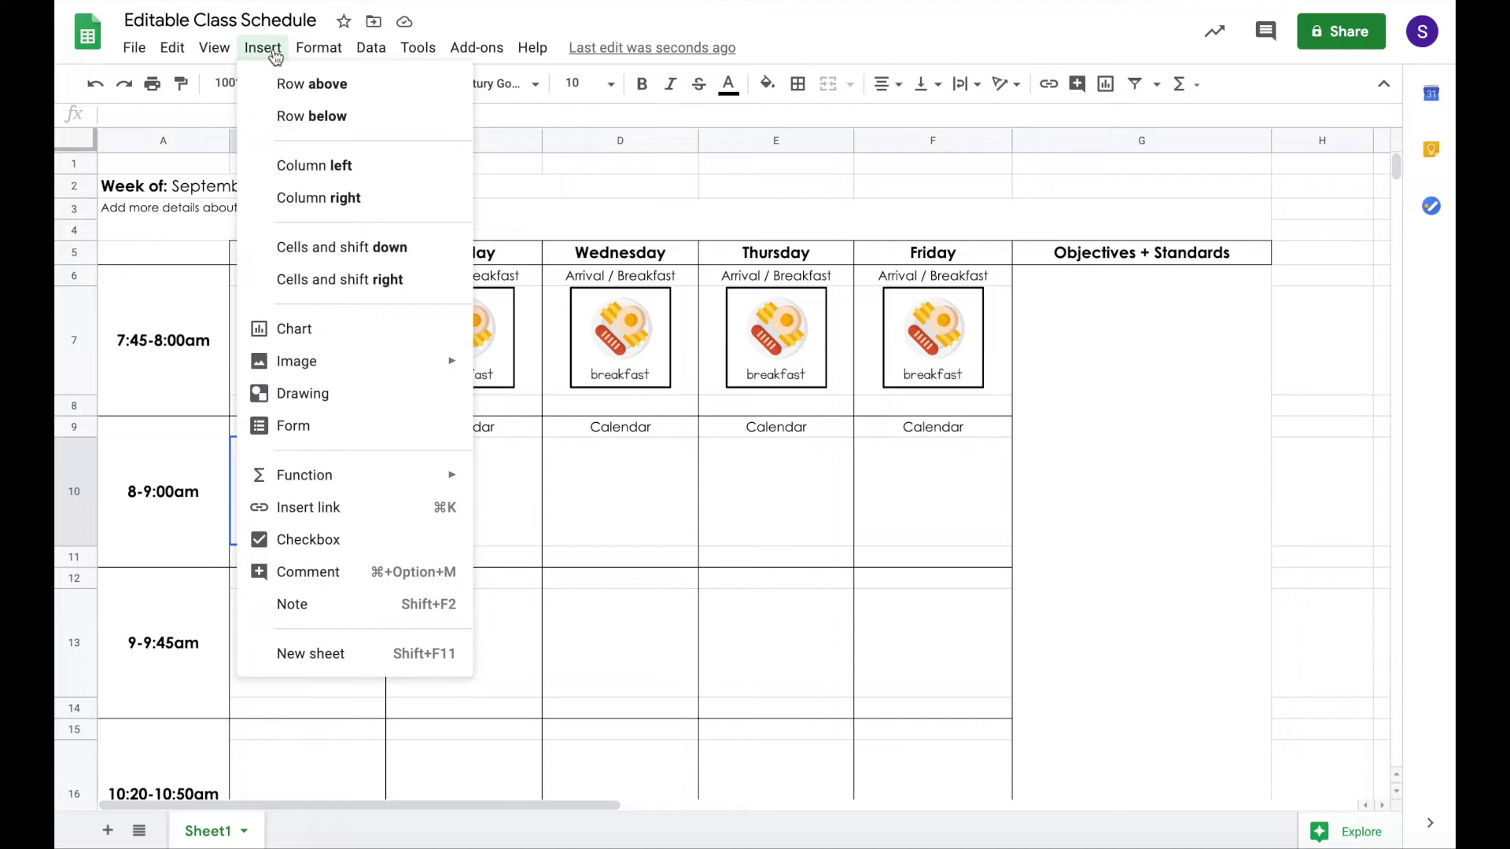
Step: Upload calendar time.png from the School Schedule Icons folder as an in-cell image in B10
mouse_move(314, 364)
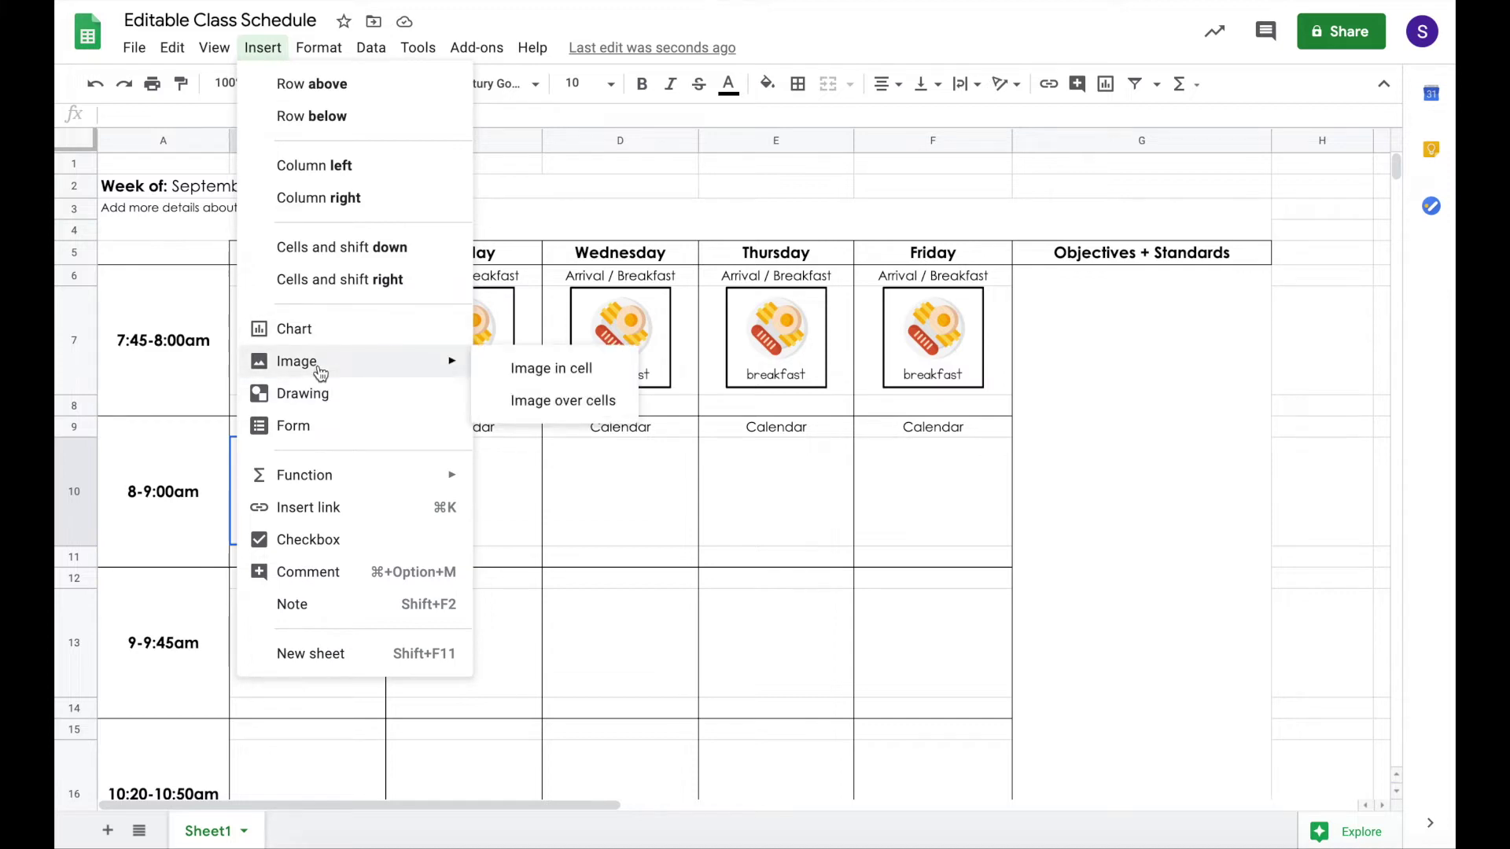
left_click(516, 374)
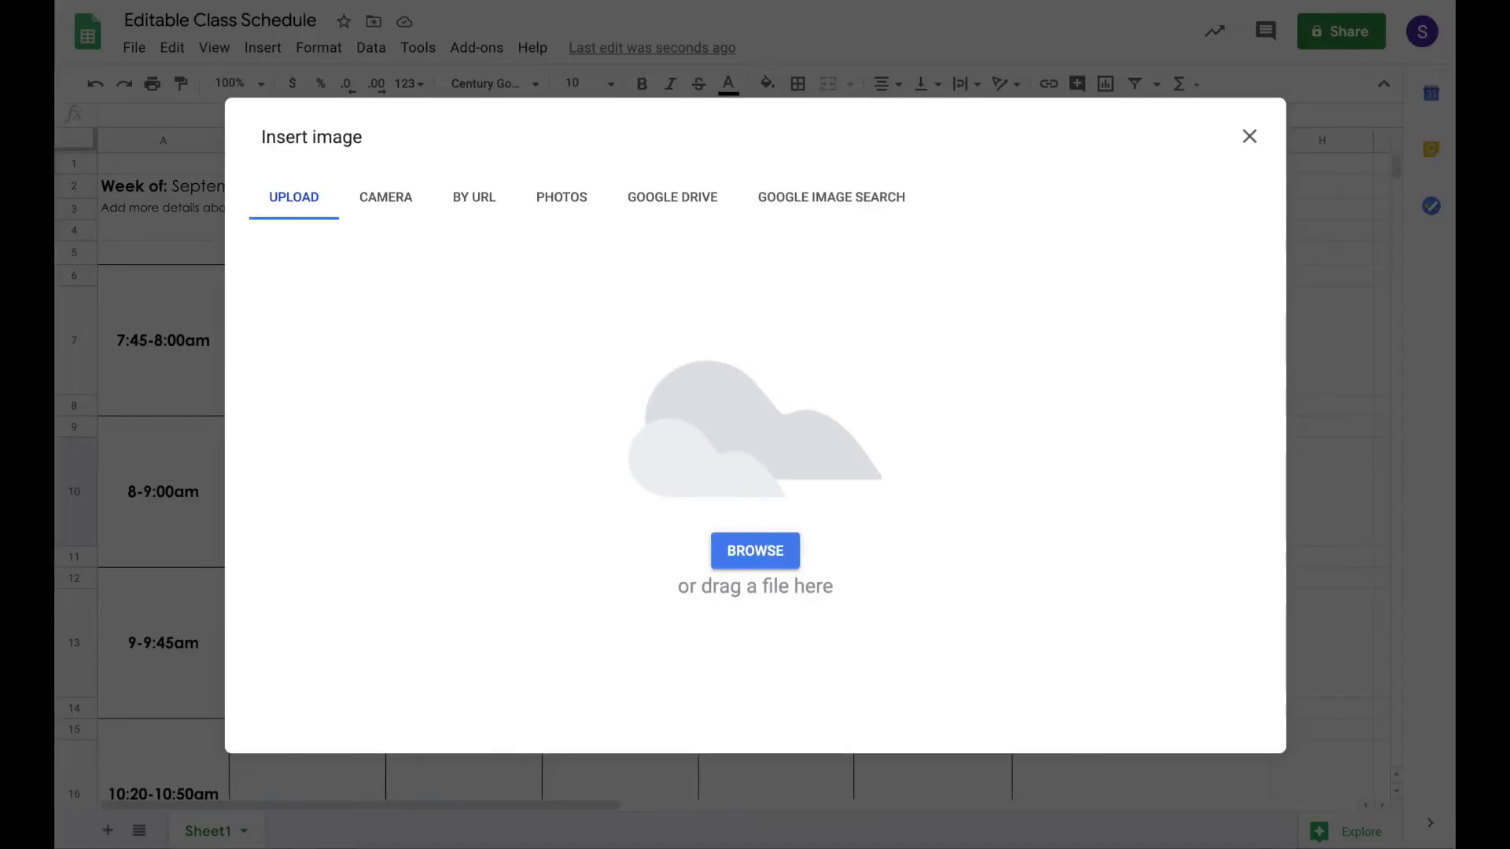
left_click(1382, 843)
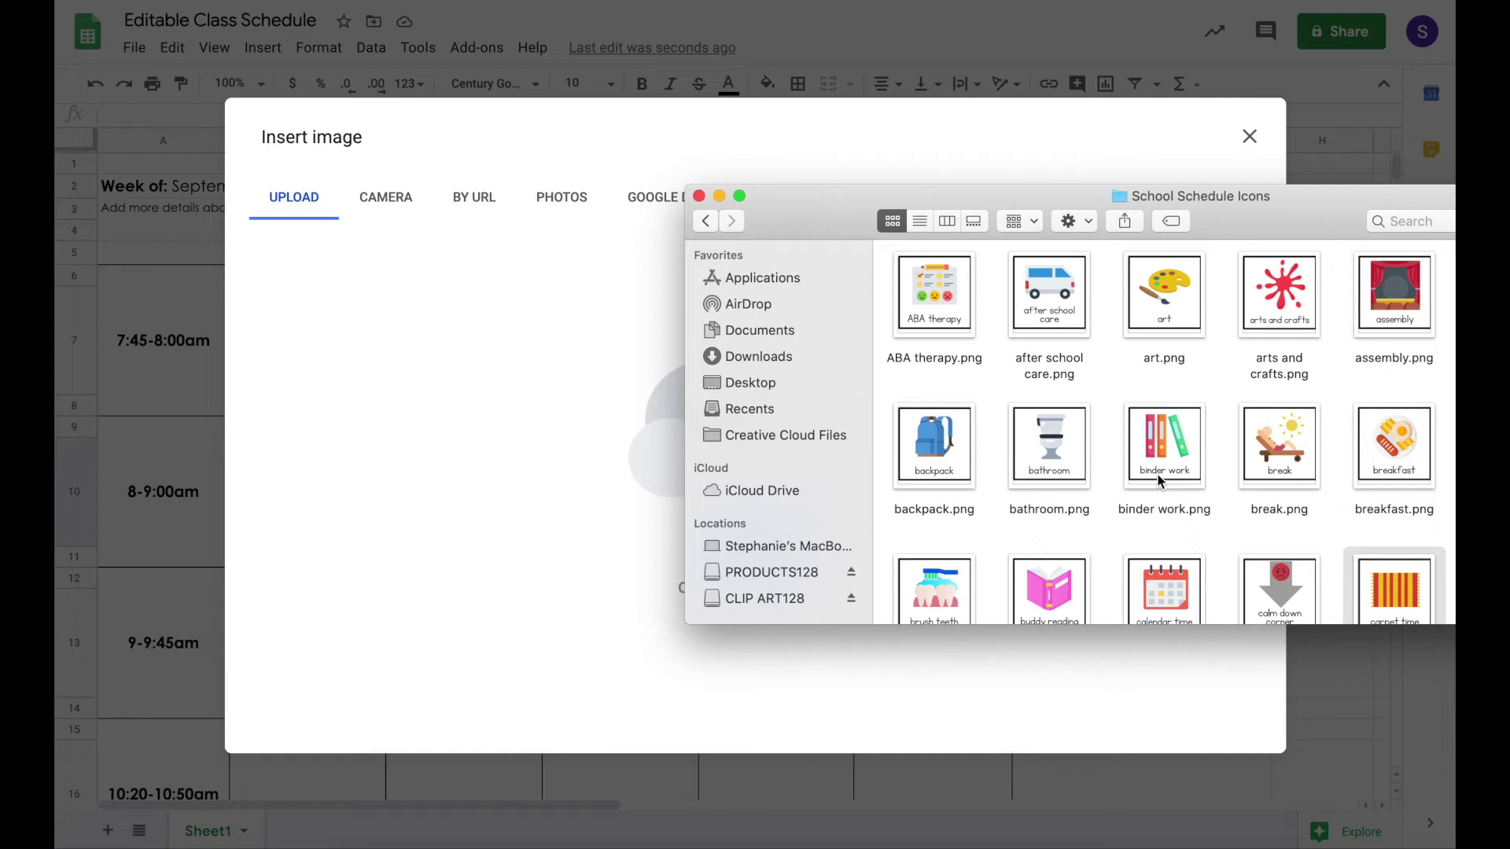
scroll(1158, 480, "down", 5)
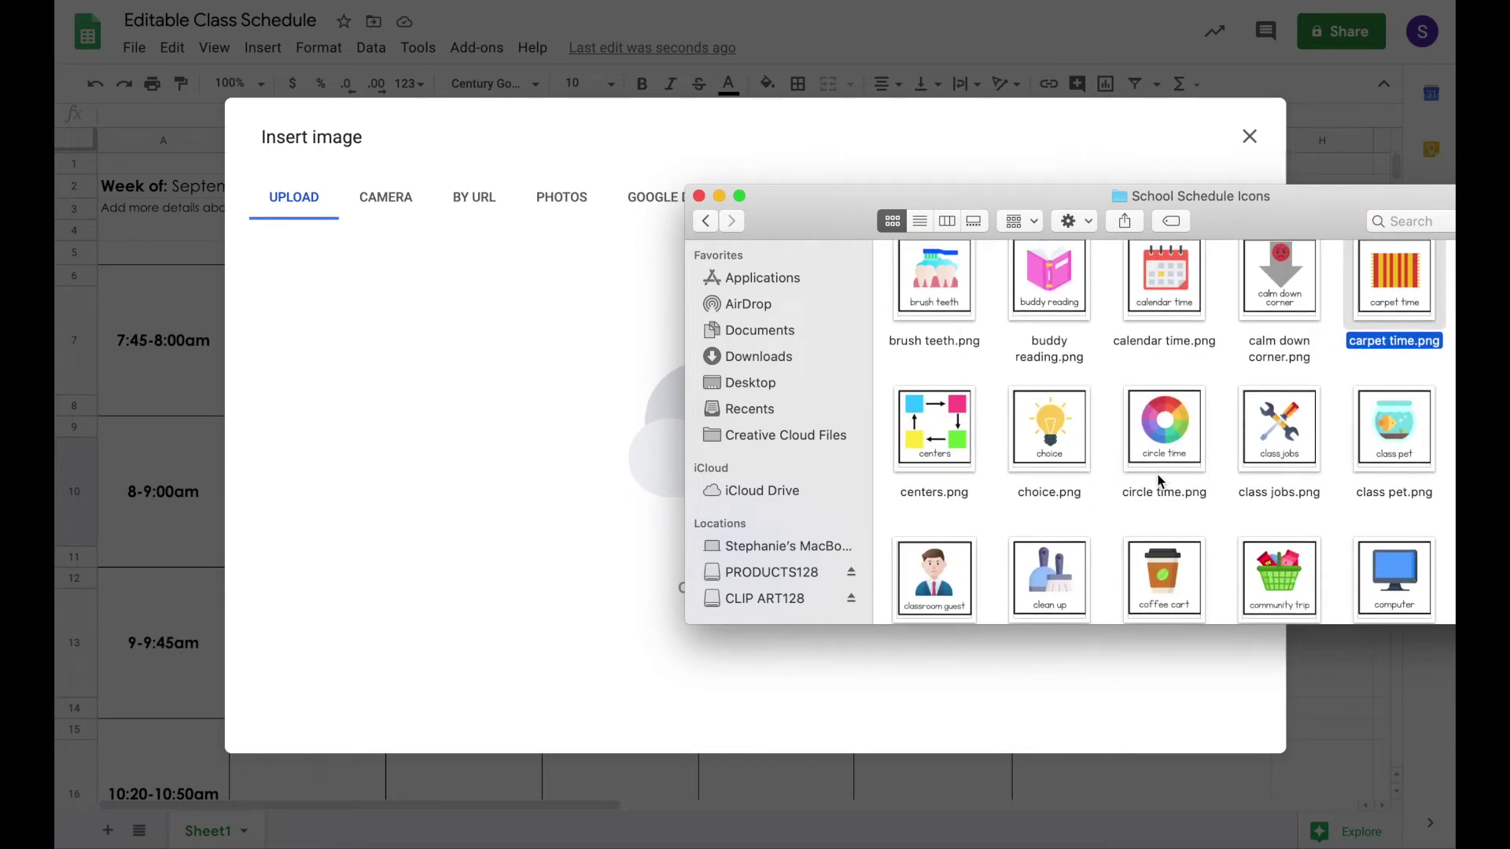
scroll(1158, 481, "down", 7)
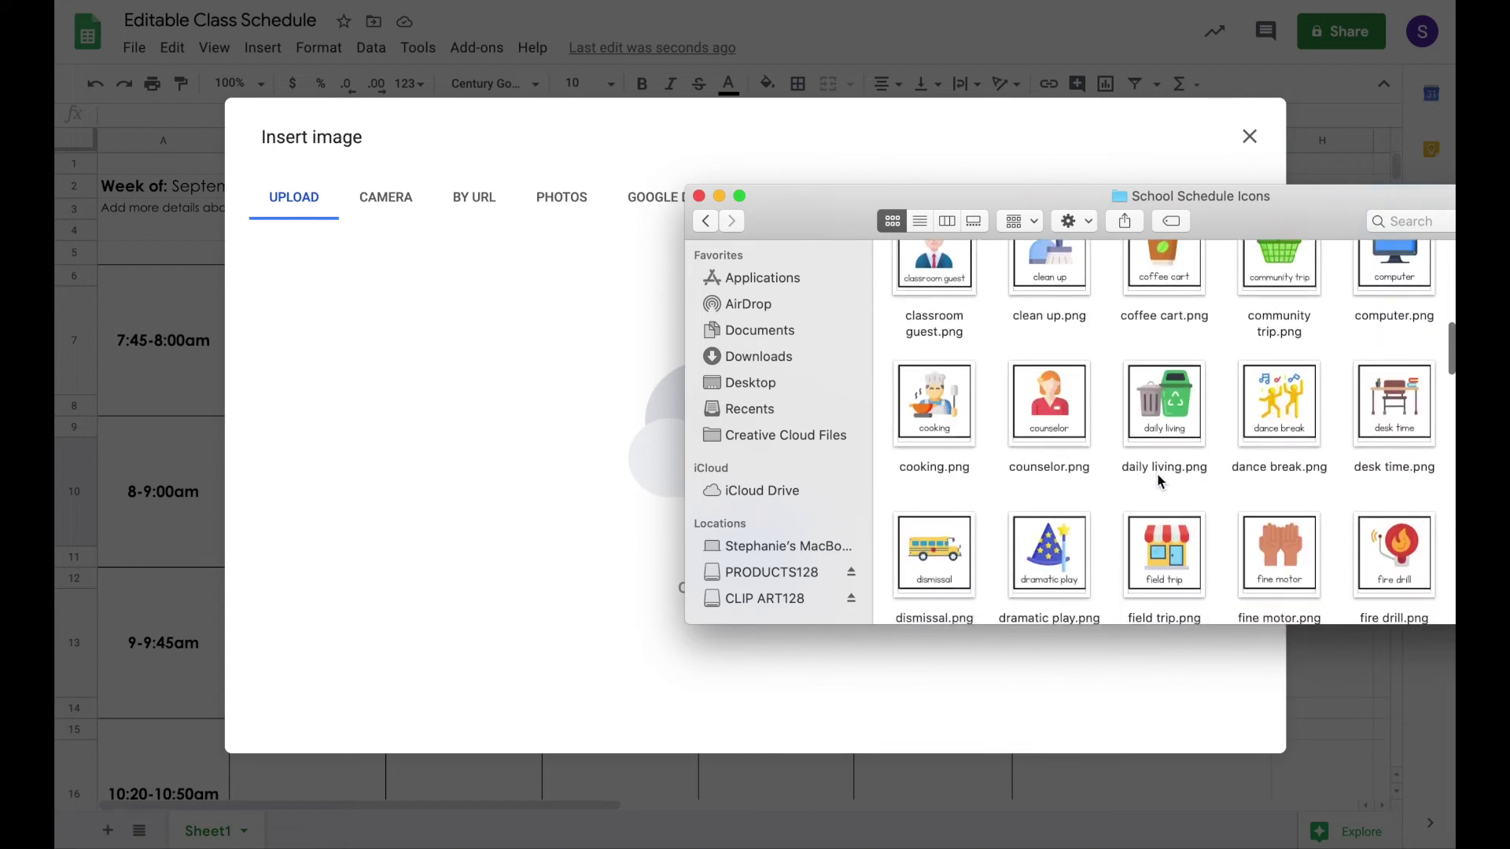
scroll(1158, 481, "up", 4)
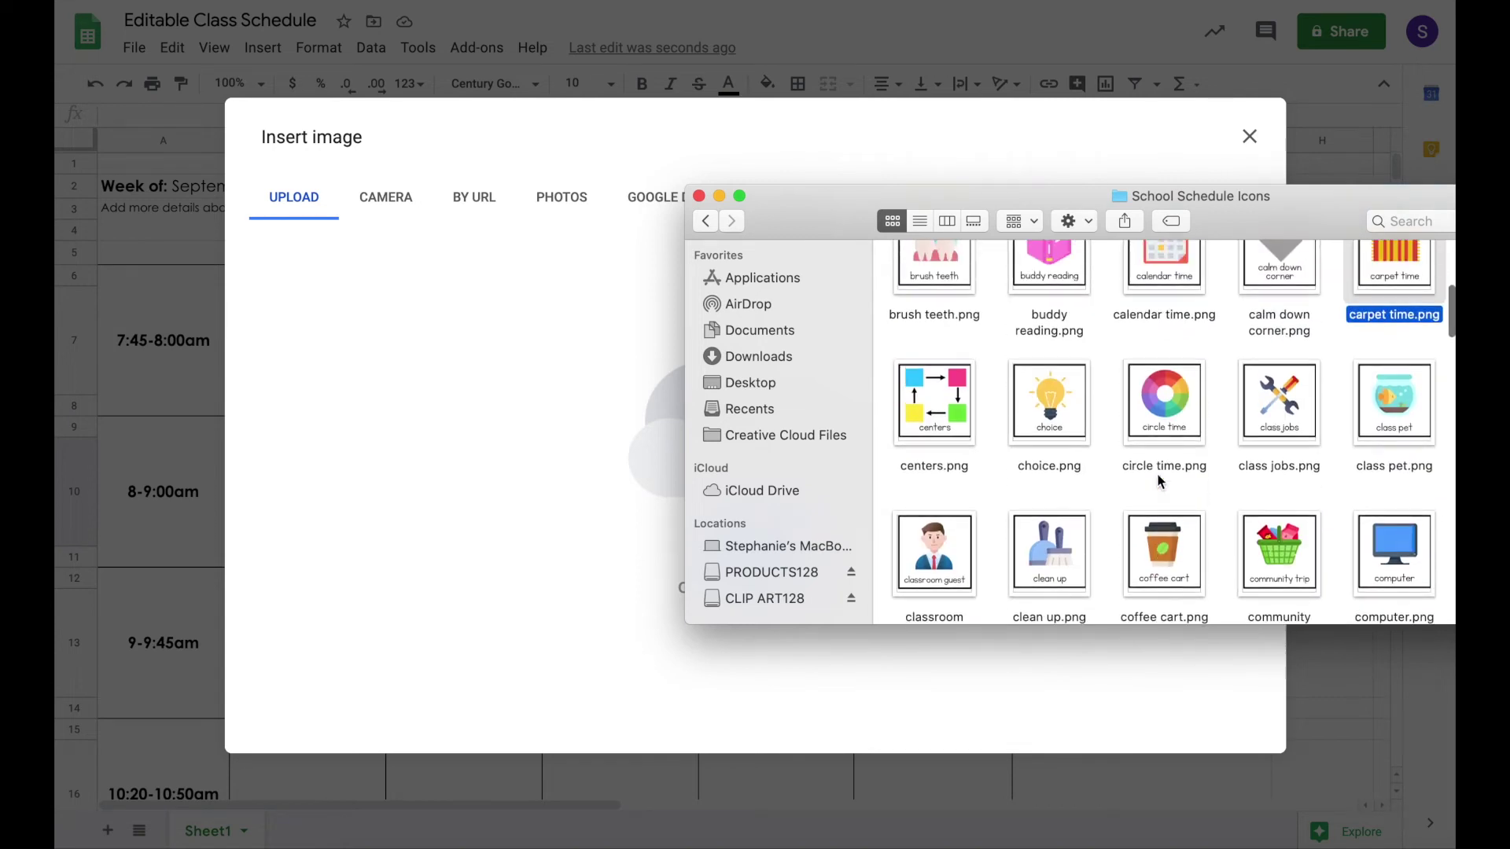
scroll(1158, 480, "up", 3)
left_click(1160, 380)
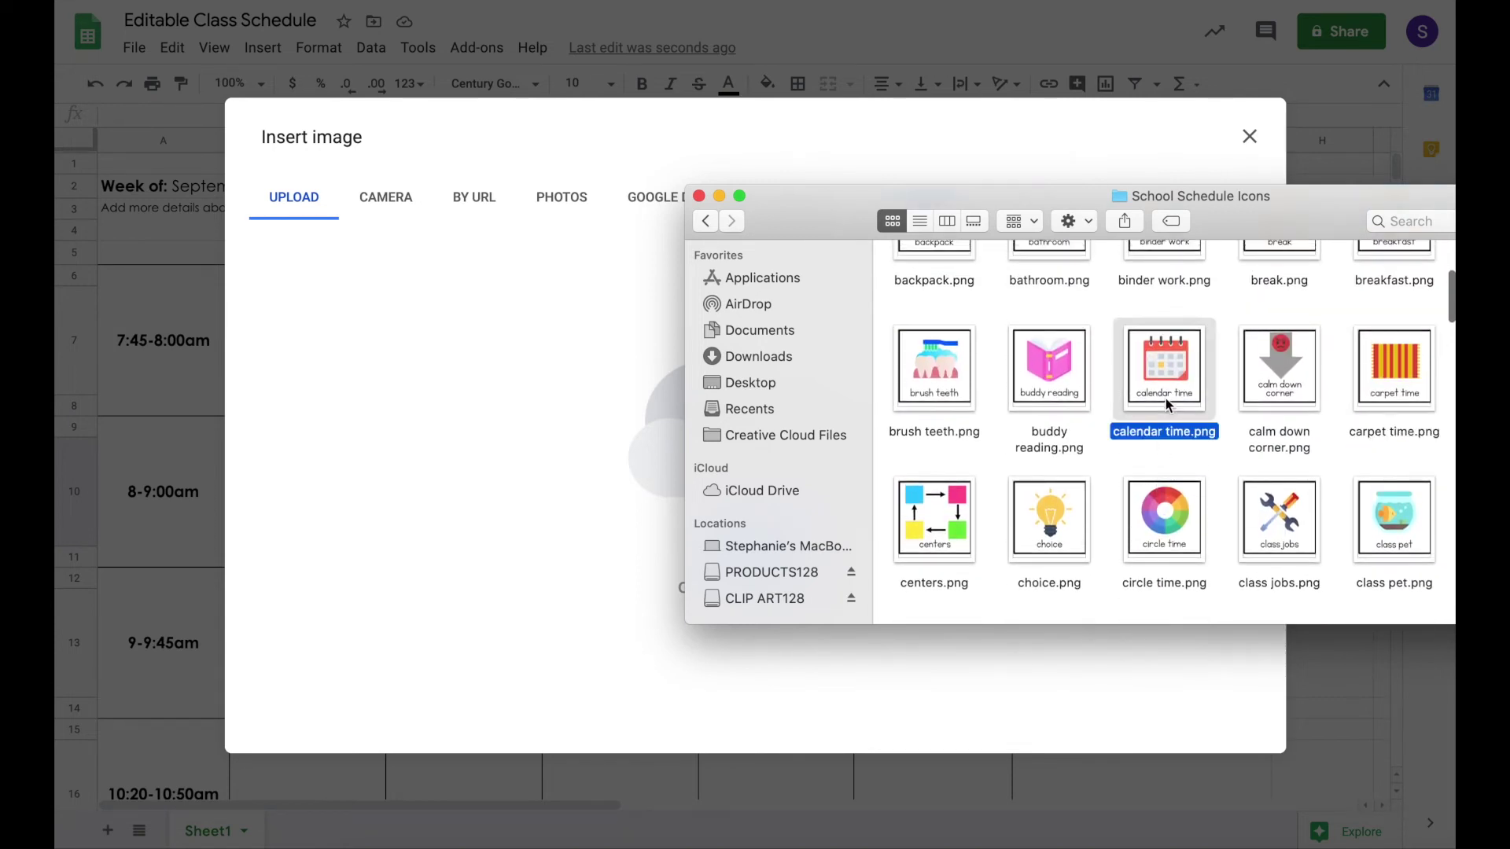
left_click_drag(1157, 378, 523, 451)
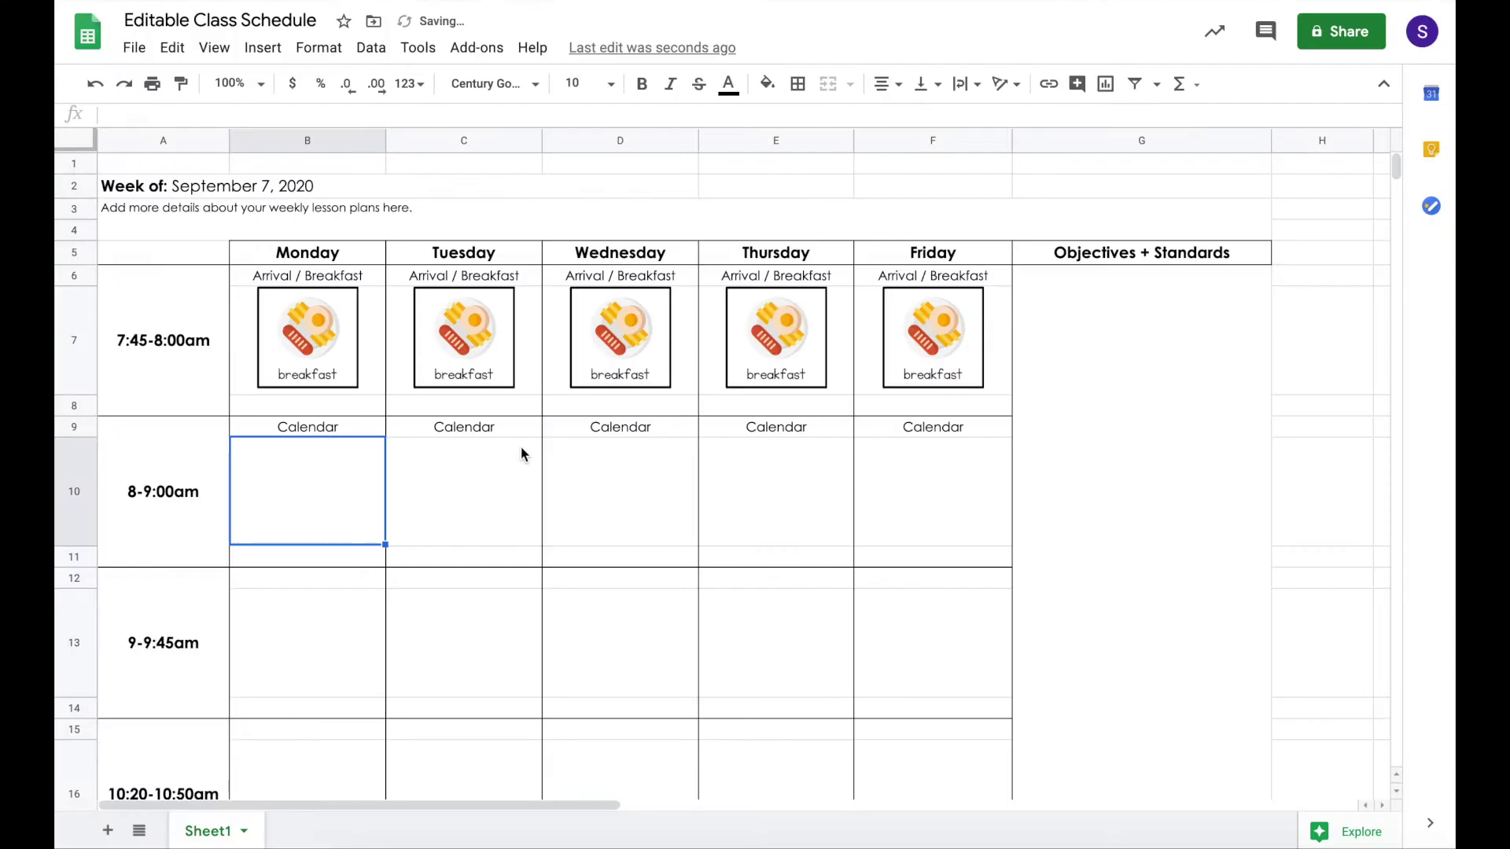
Step: Fill B10's calendar time icon across C10 through F10, undoing a trial row-height change
left_click(451, 494)
left_click(329, 492)
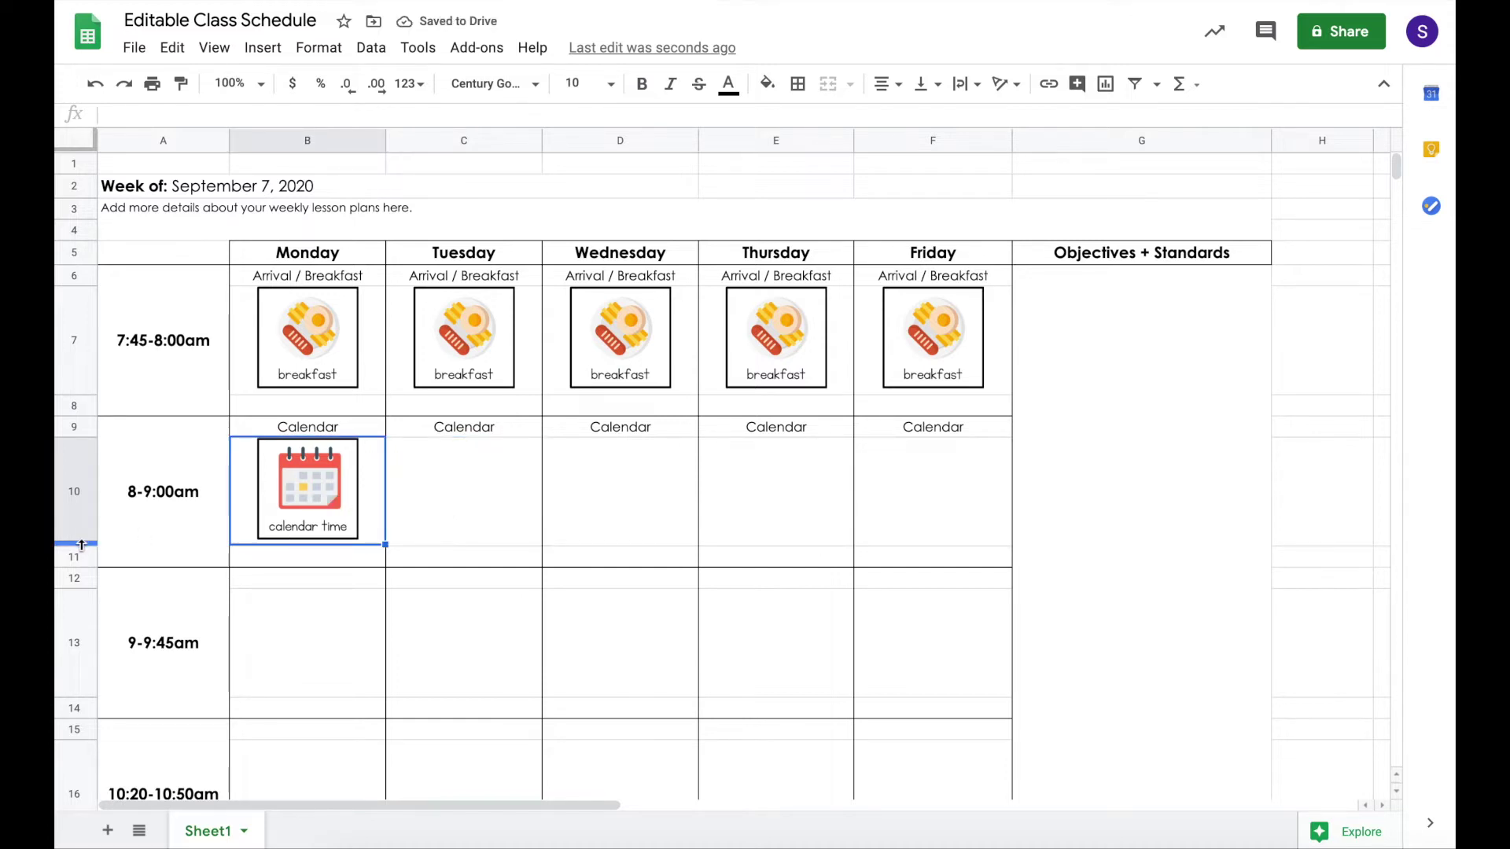
left_click_drag(89, 545, 87, 659)
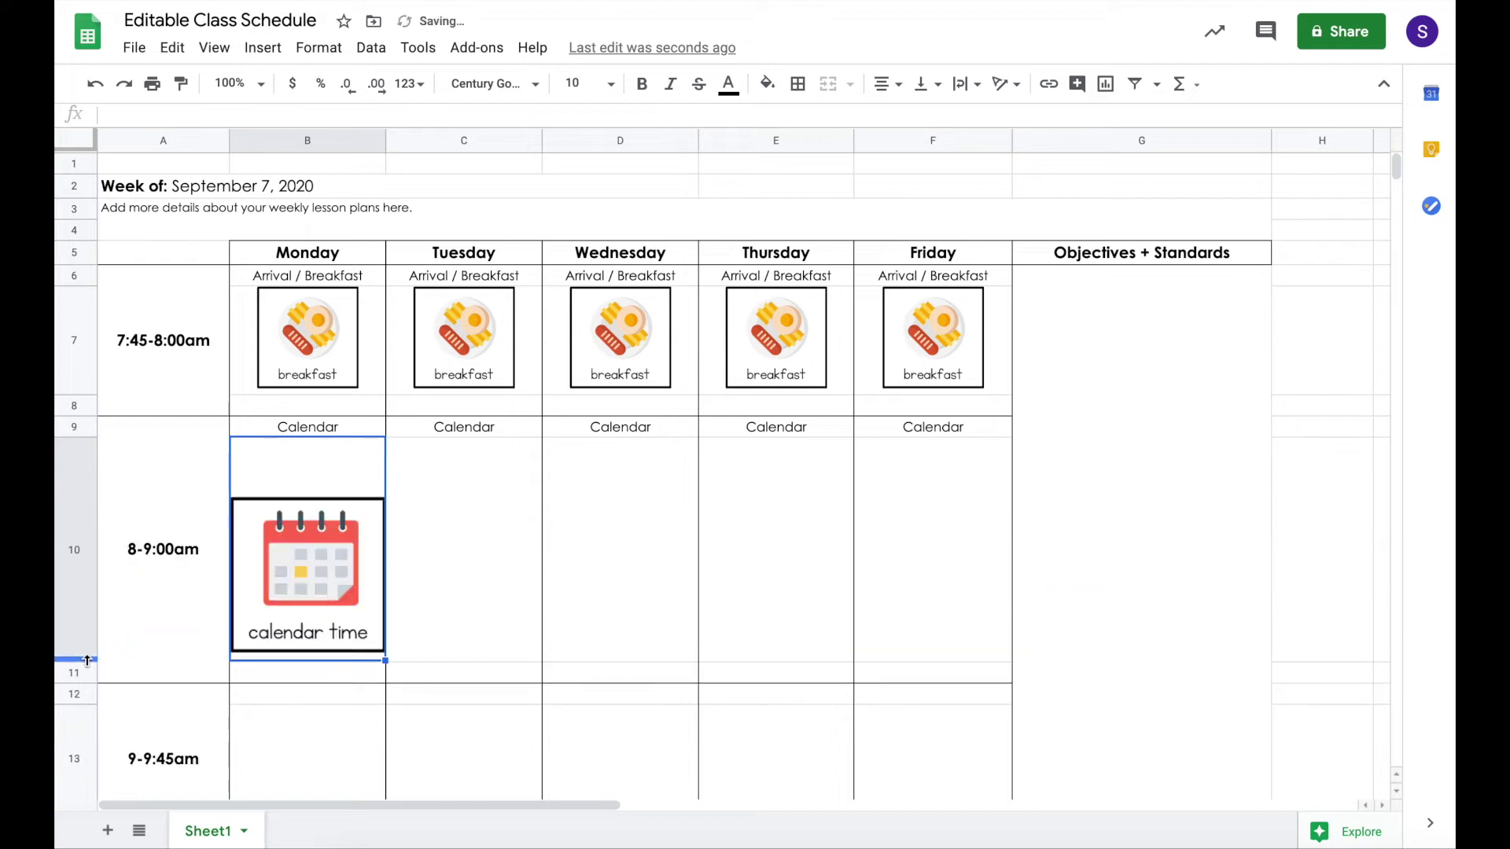
key("ctrl+z")
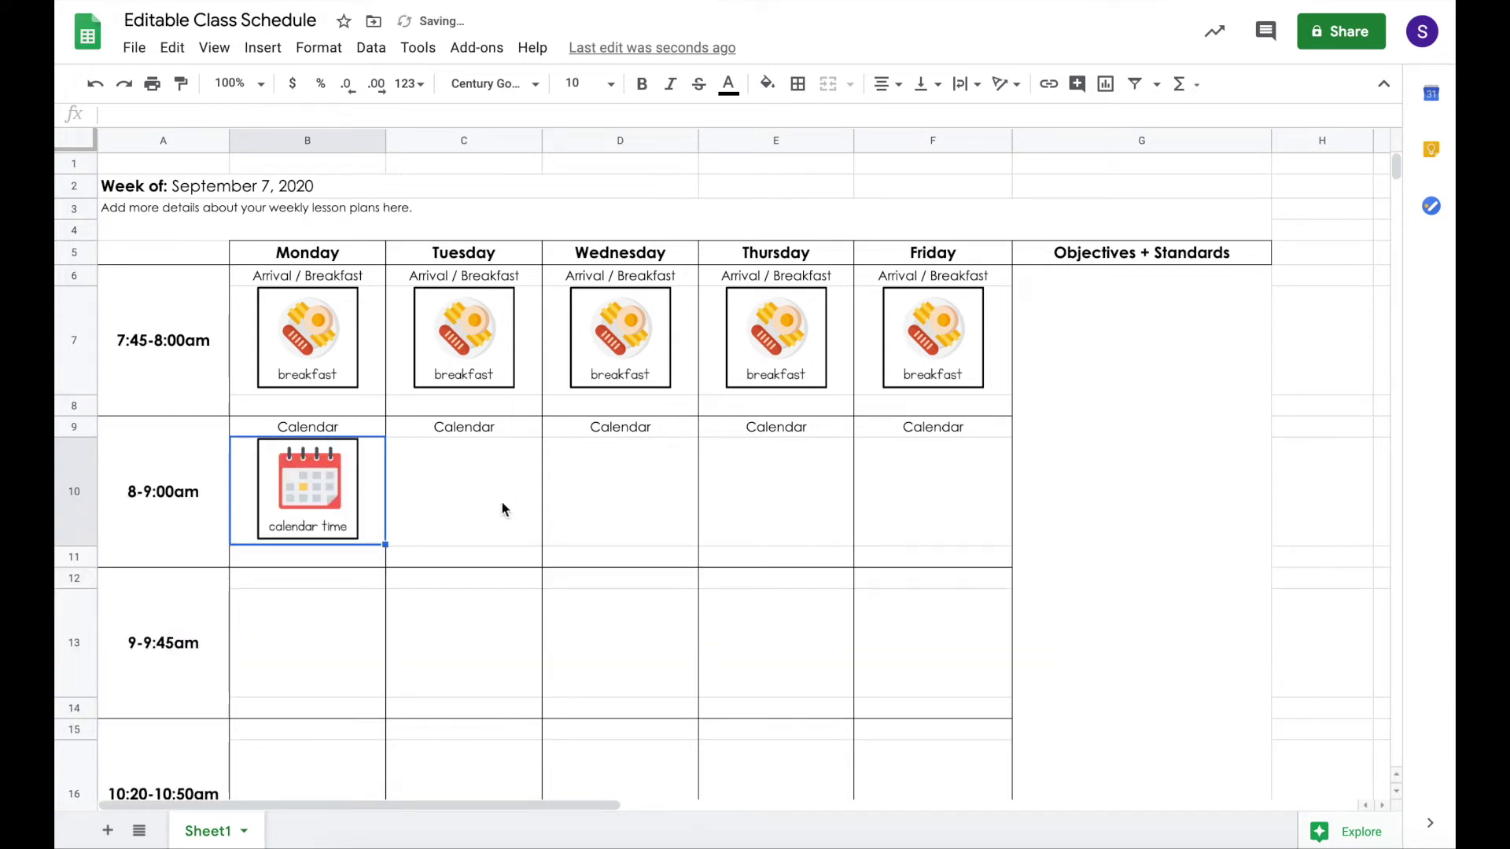
left_click_drag(385, 545, 917, 542)
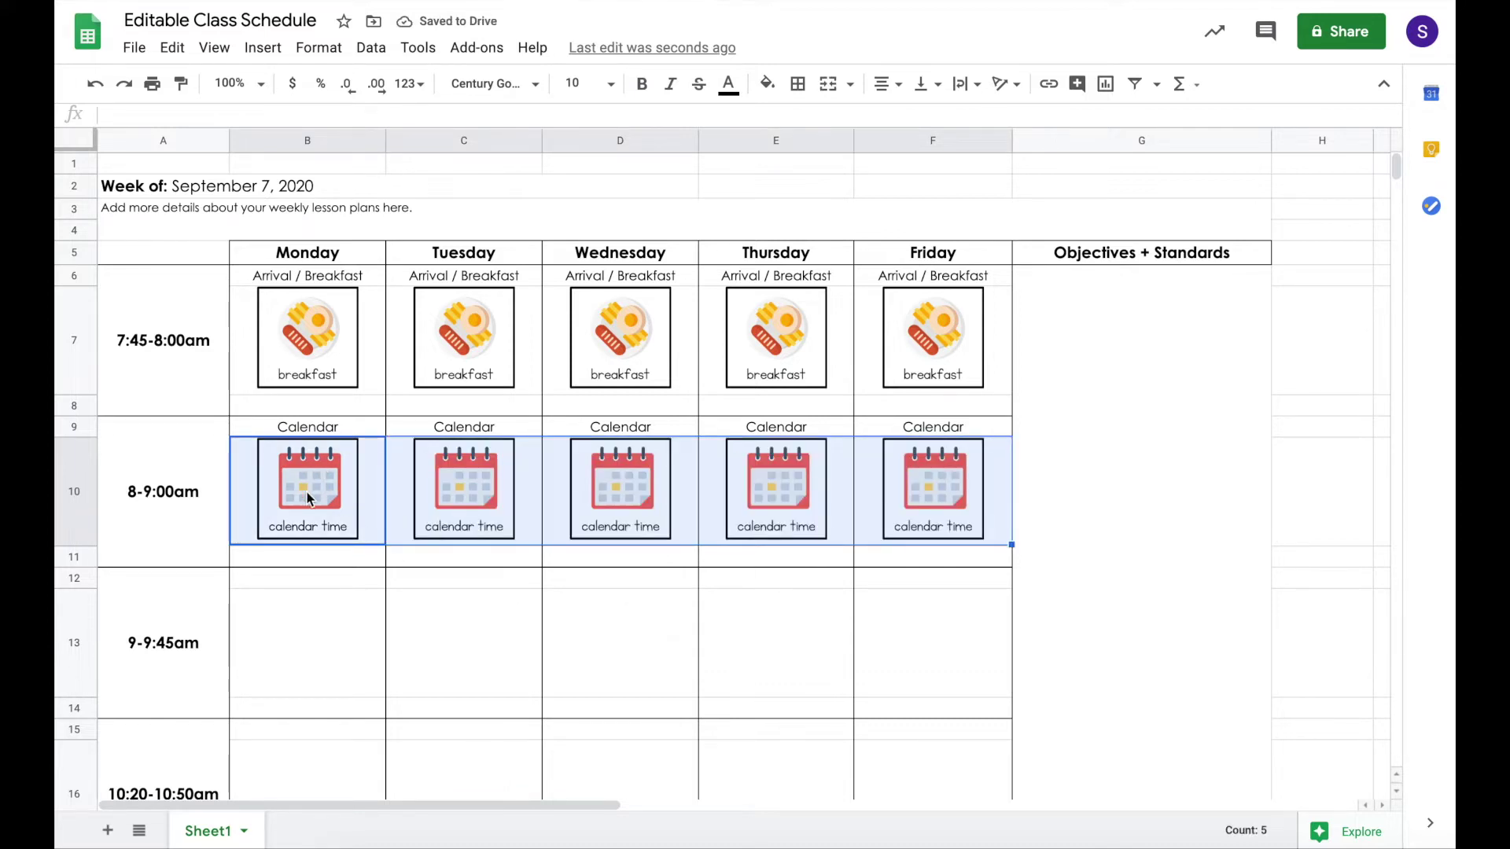
left_click(892, 582)
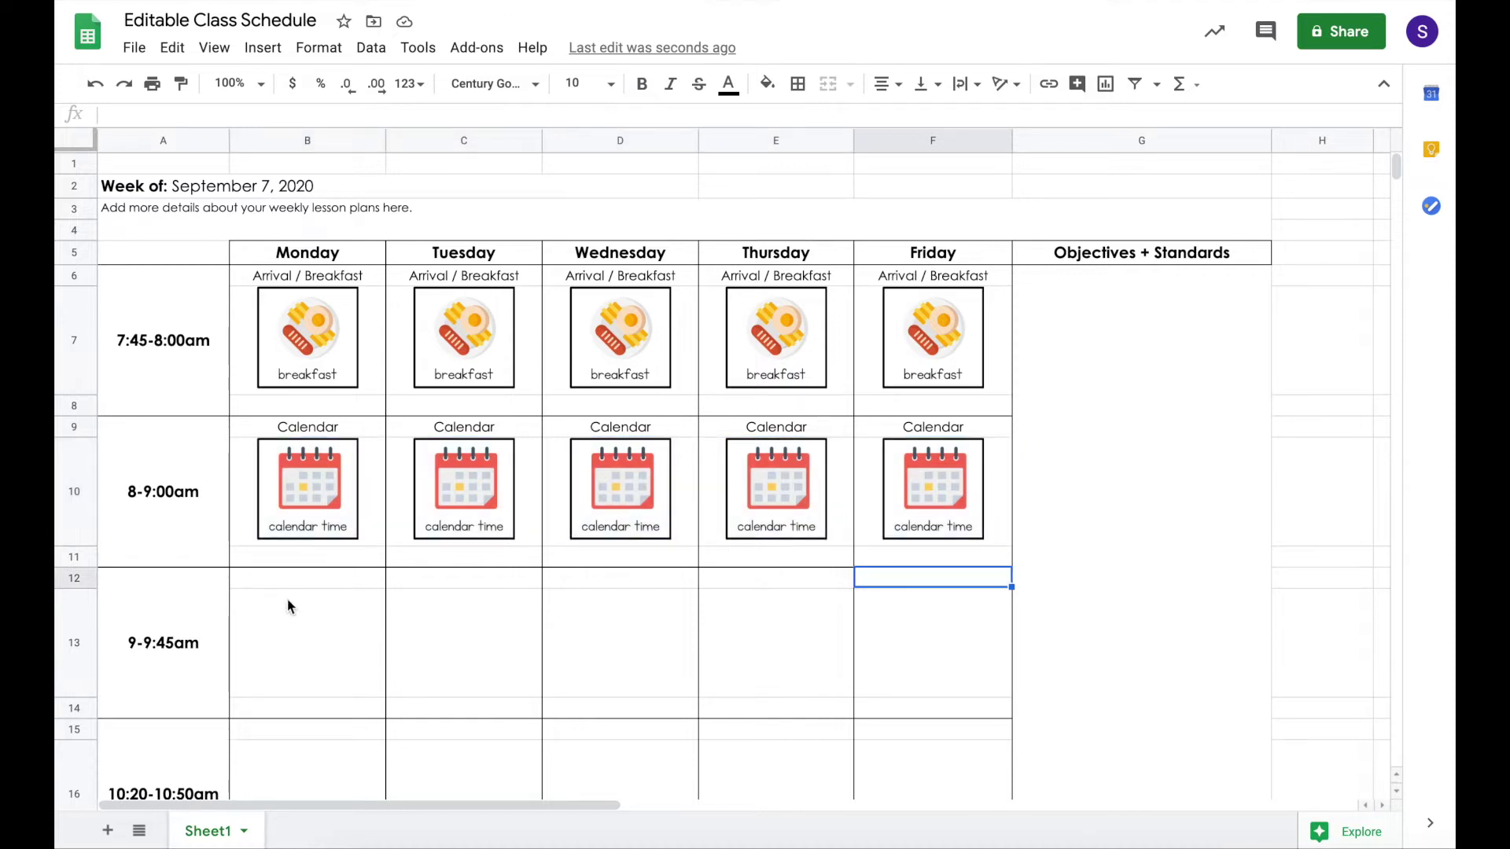
left_click(309, 557)
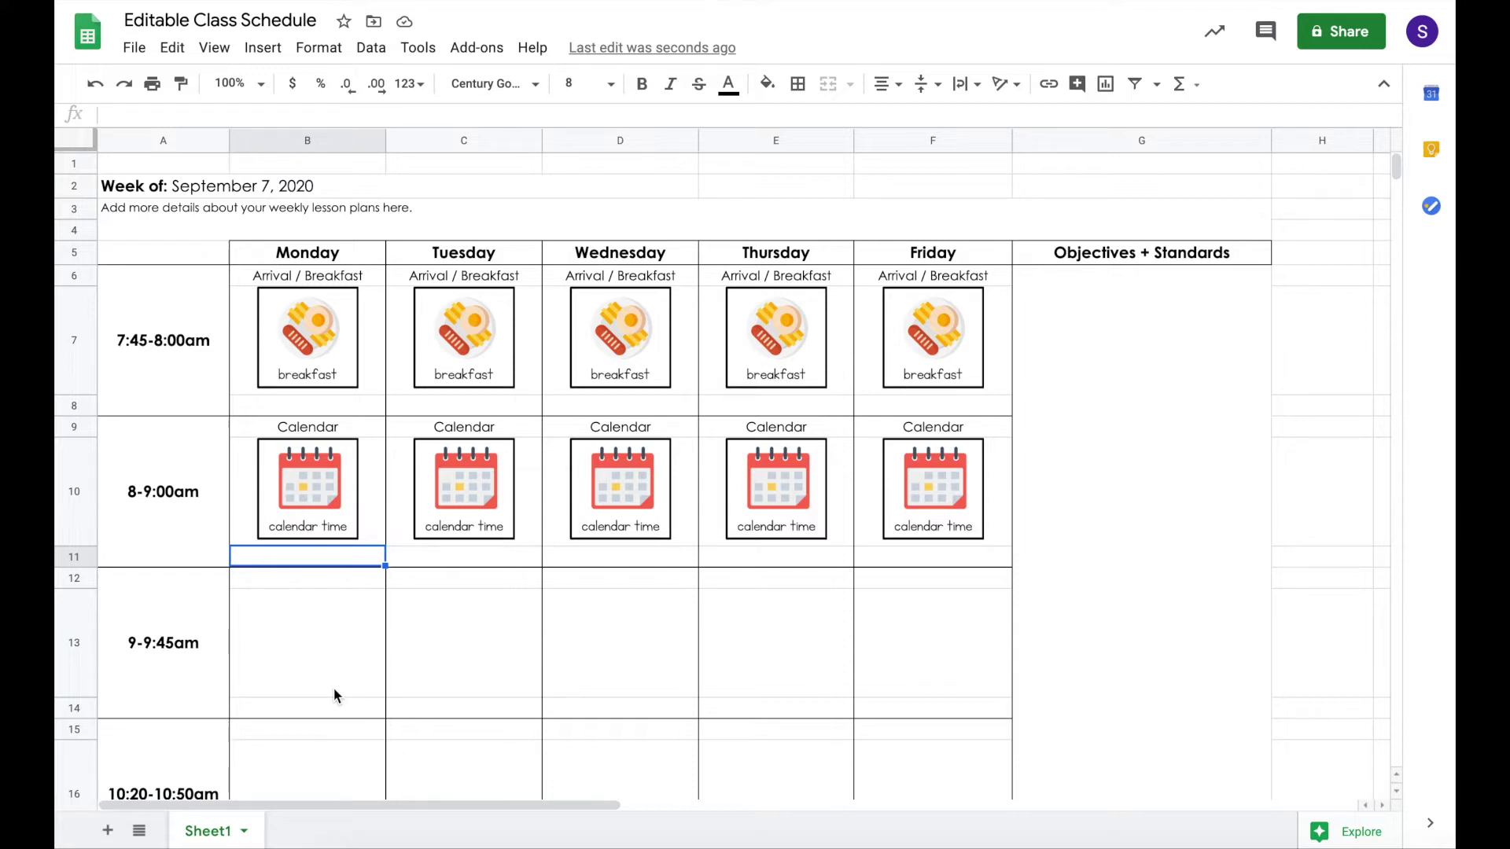
Step: Enter 'YouTube video' in B11 and copy the morning routine video's share link from YouTube
type("YouTube video")
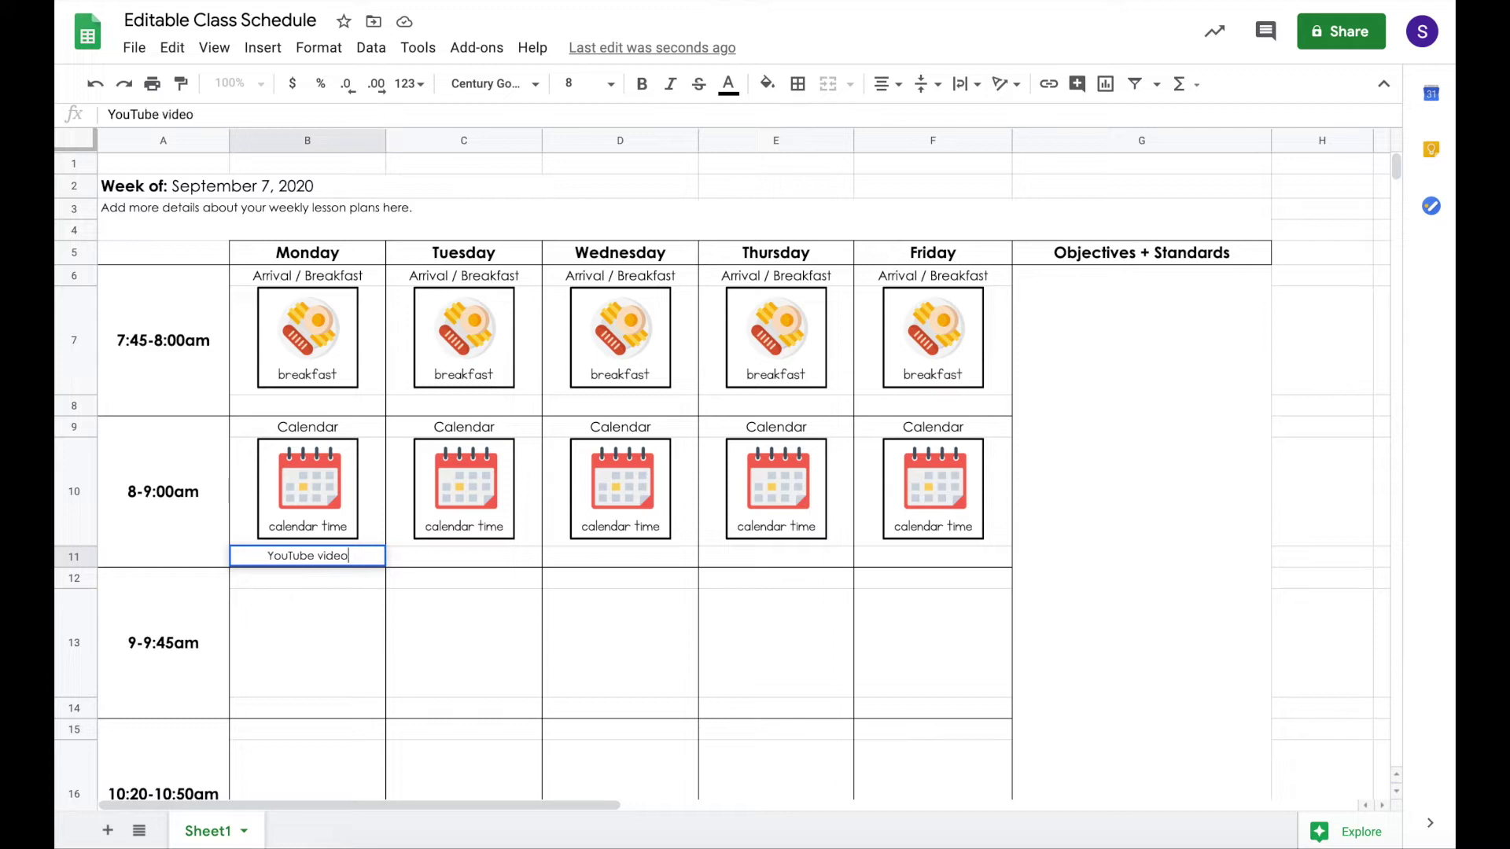
left_click(449, 673)
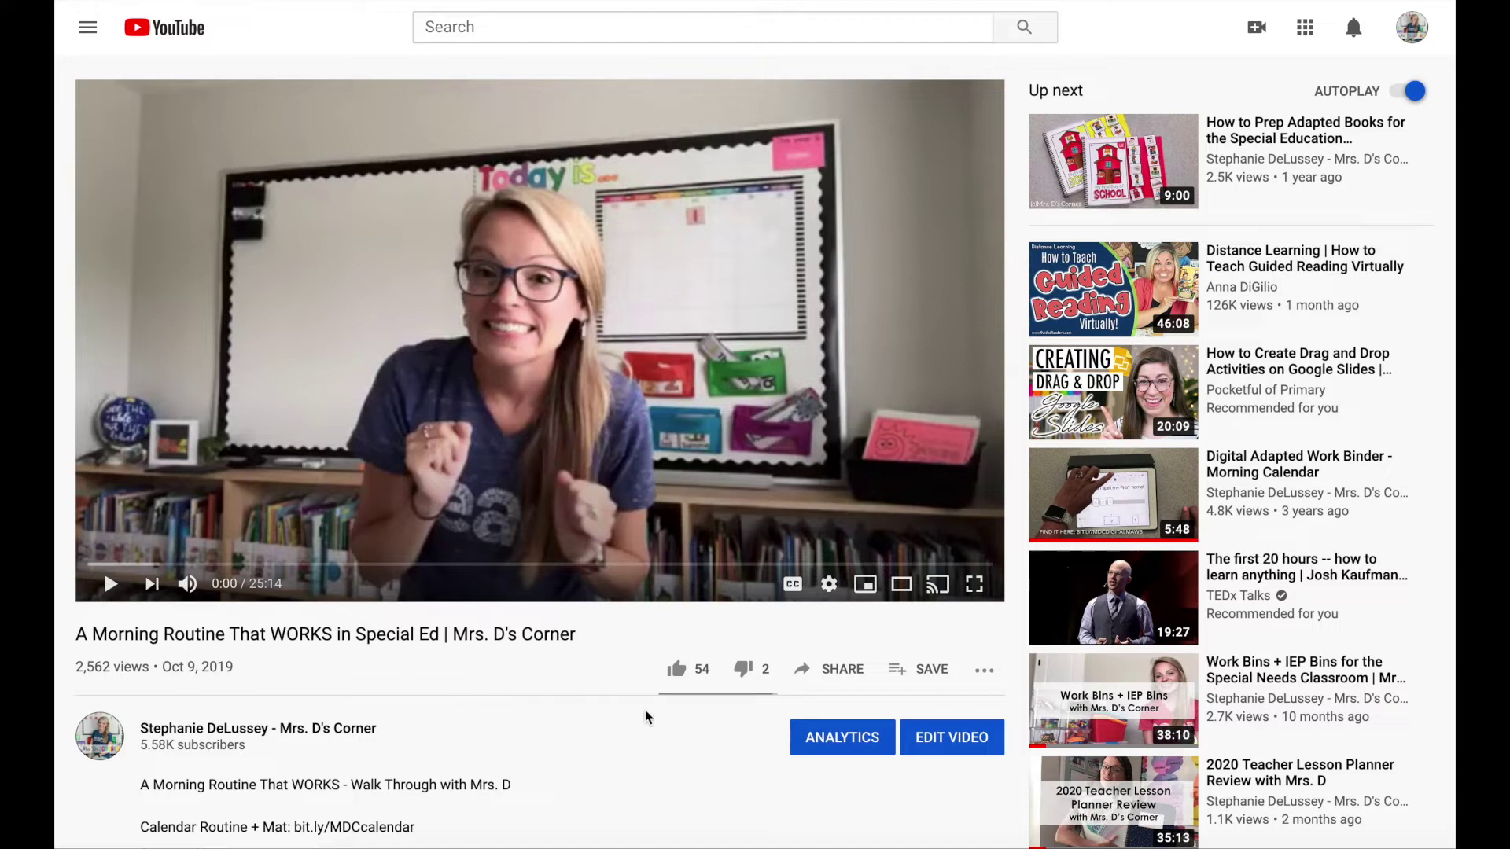
left_click(849, 668)
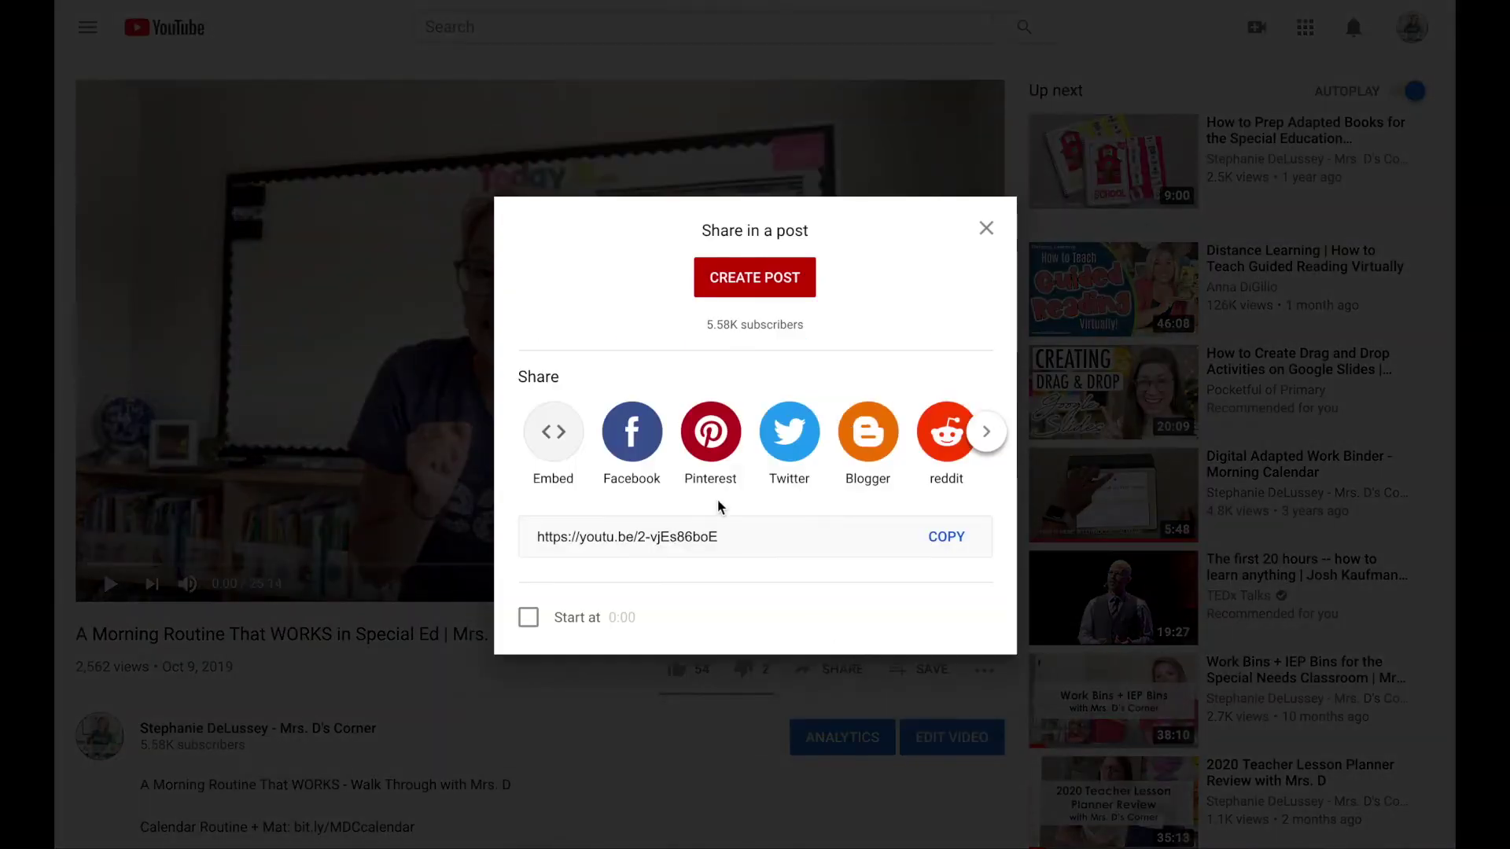
left_click(947, 538)
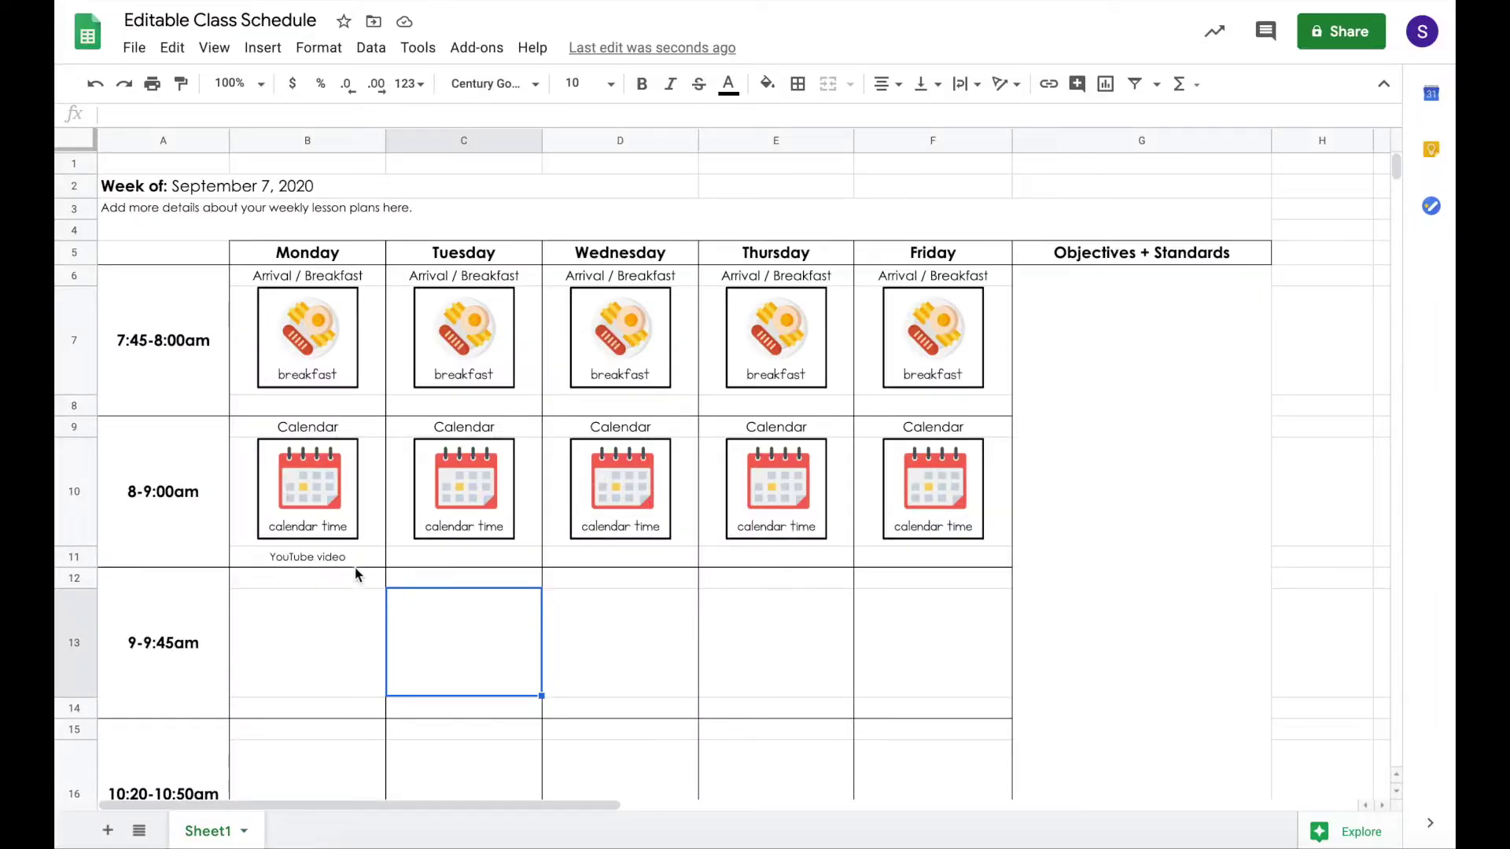
Step: Link B11's YouTube video label to the pasted youtu.be address
left_click(347, 559)
left_click(264, 50)
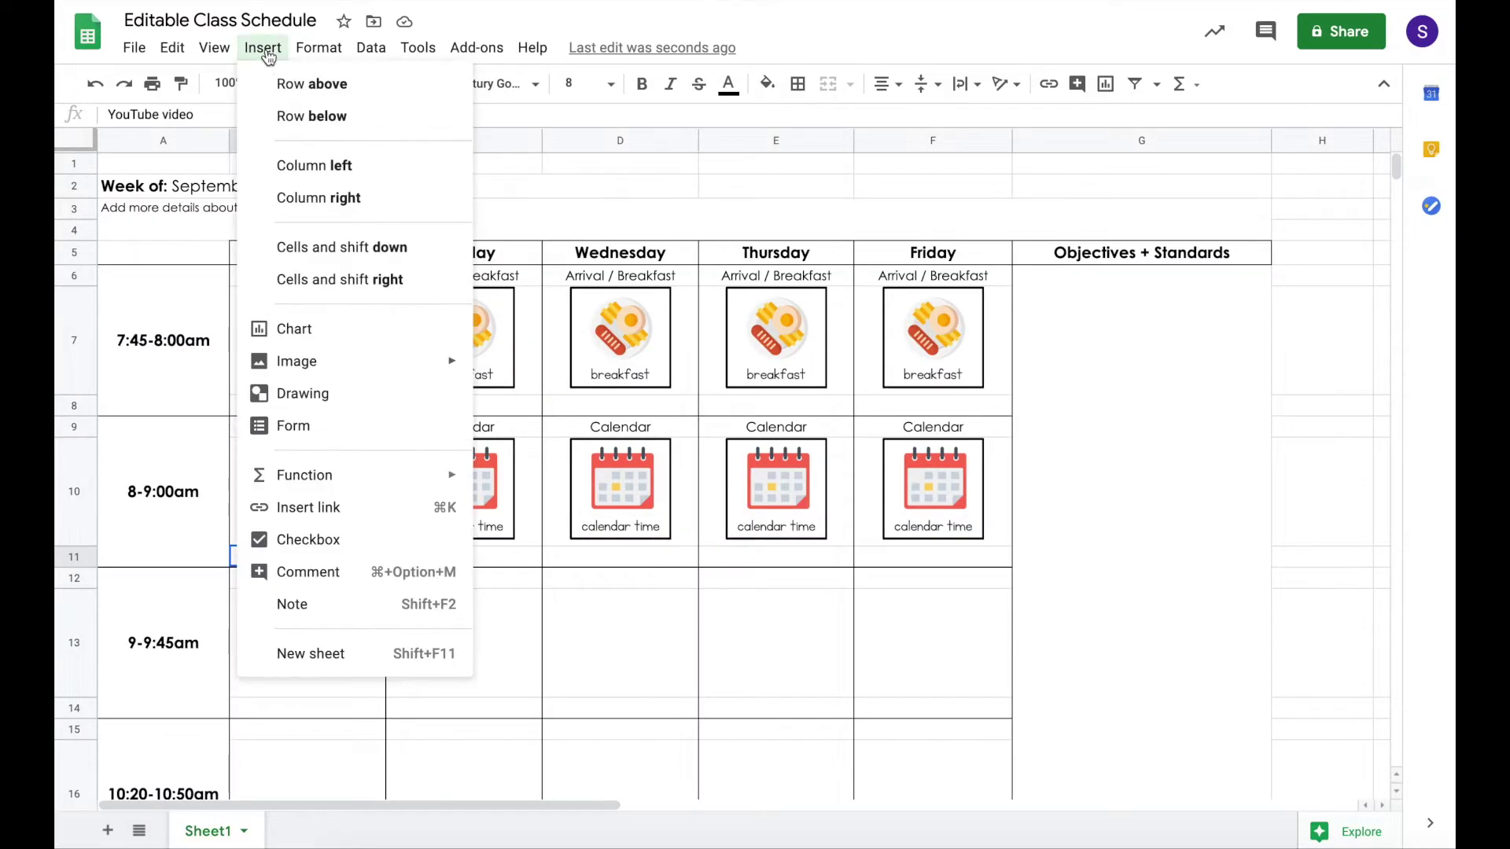
left_click(332, 506)
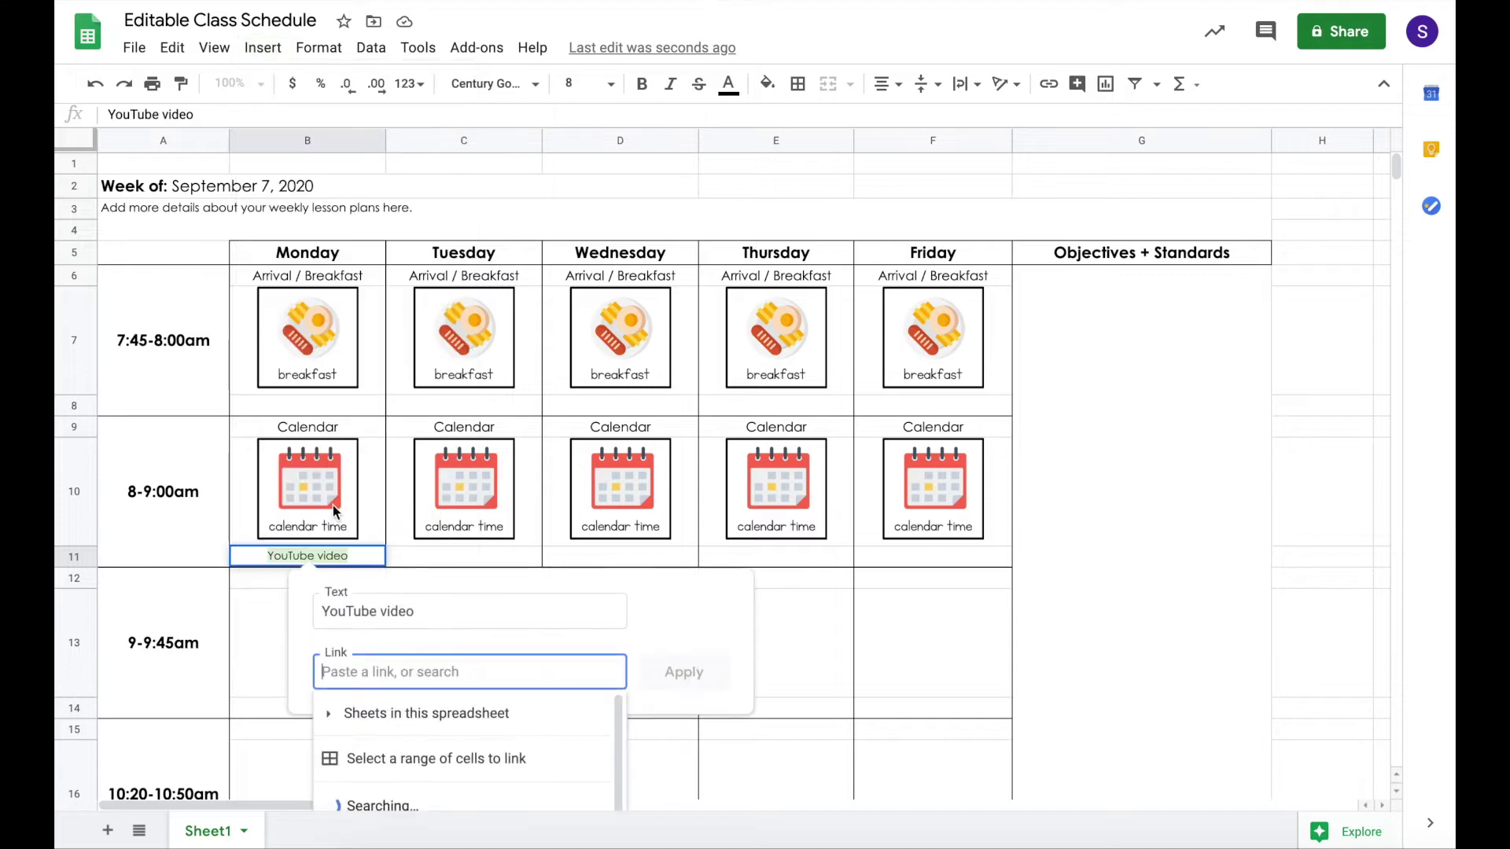
key("ctrl+v")
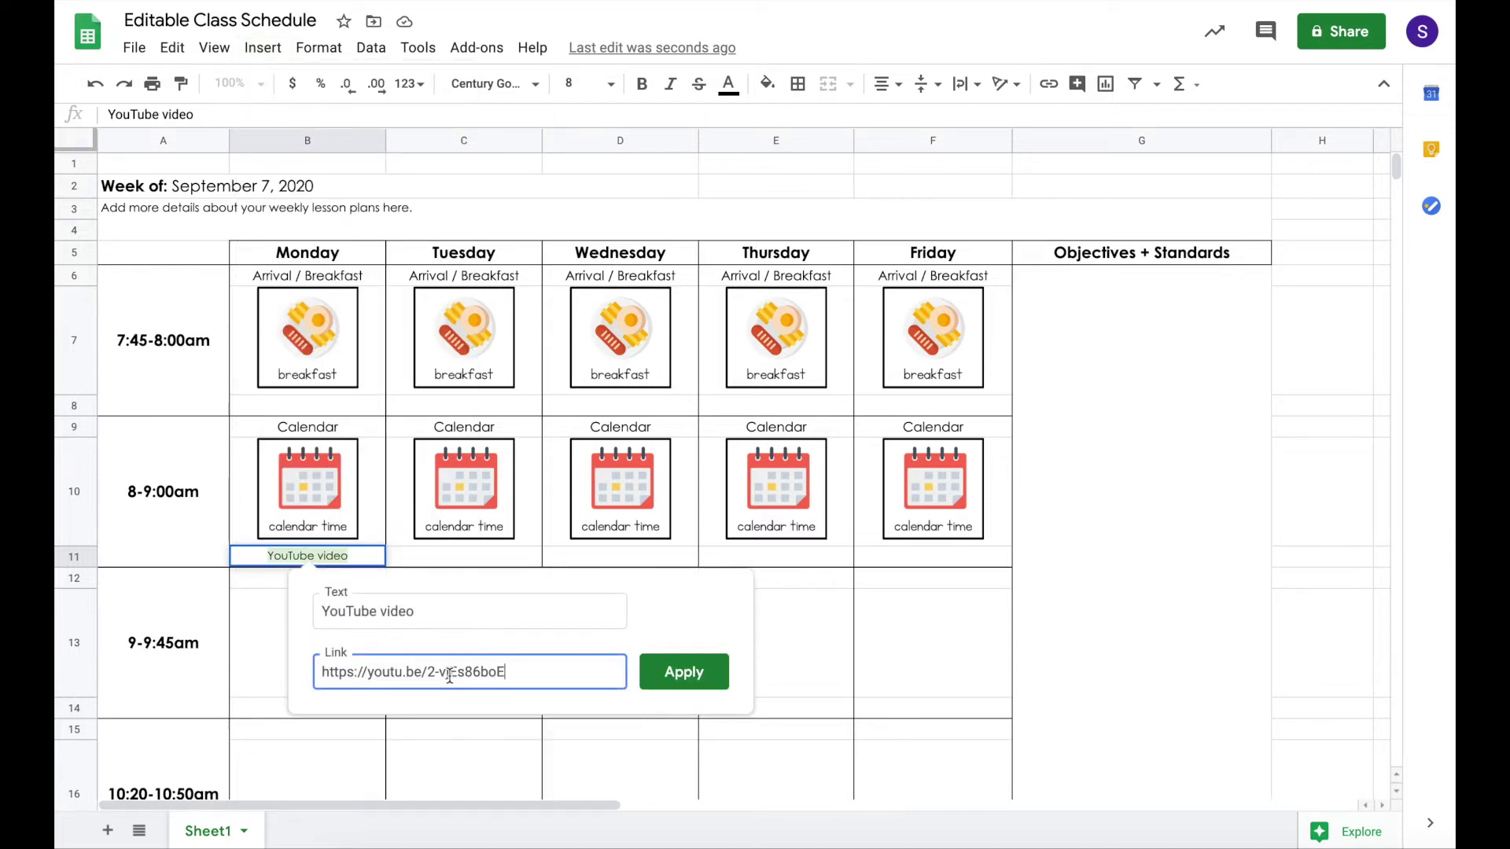
left_click(684, 682)
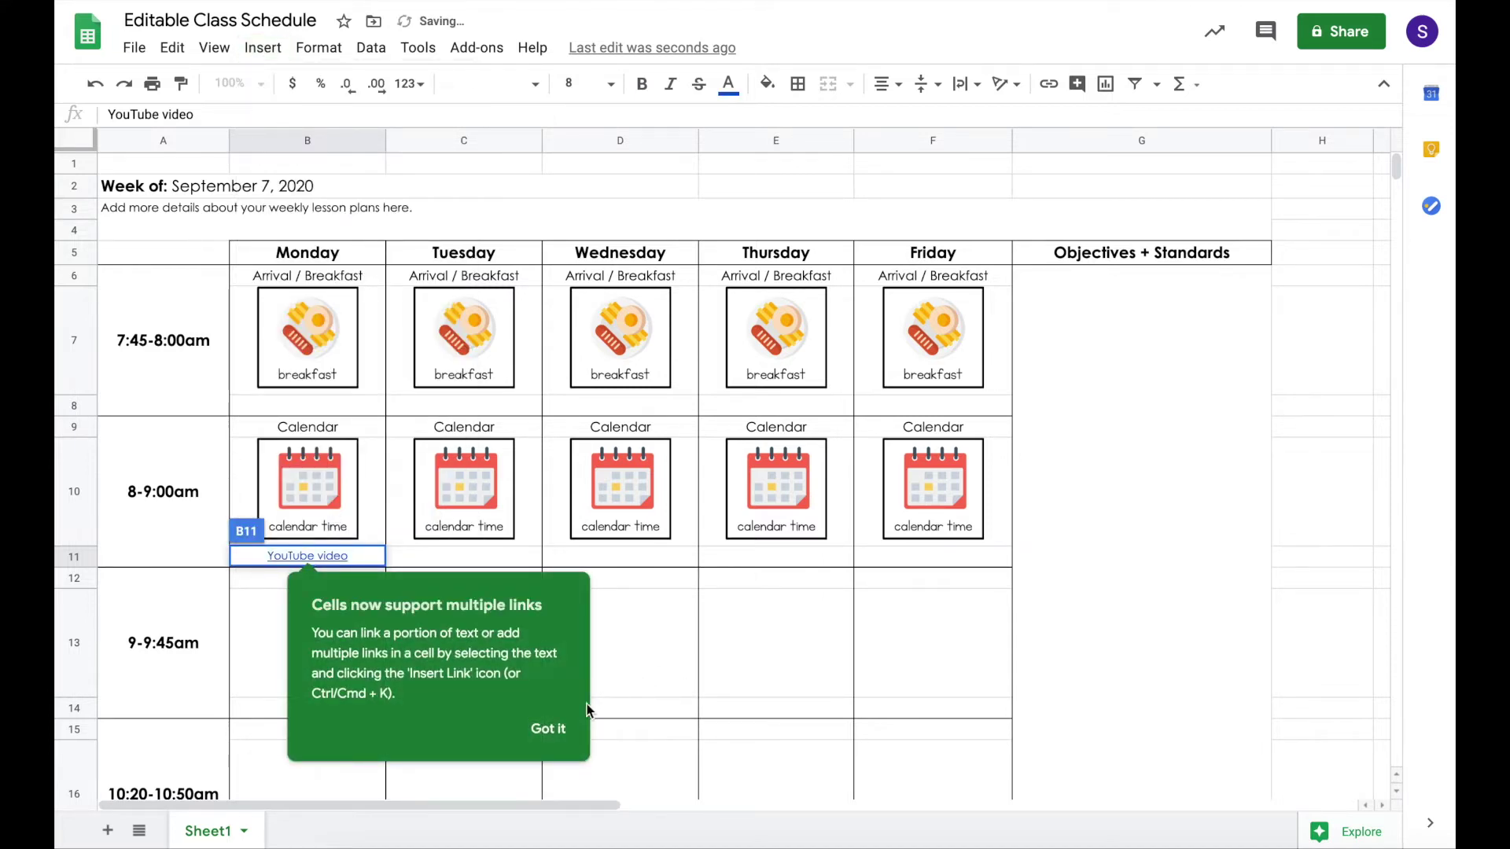
left_click(548, 728)
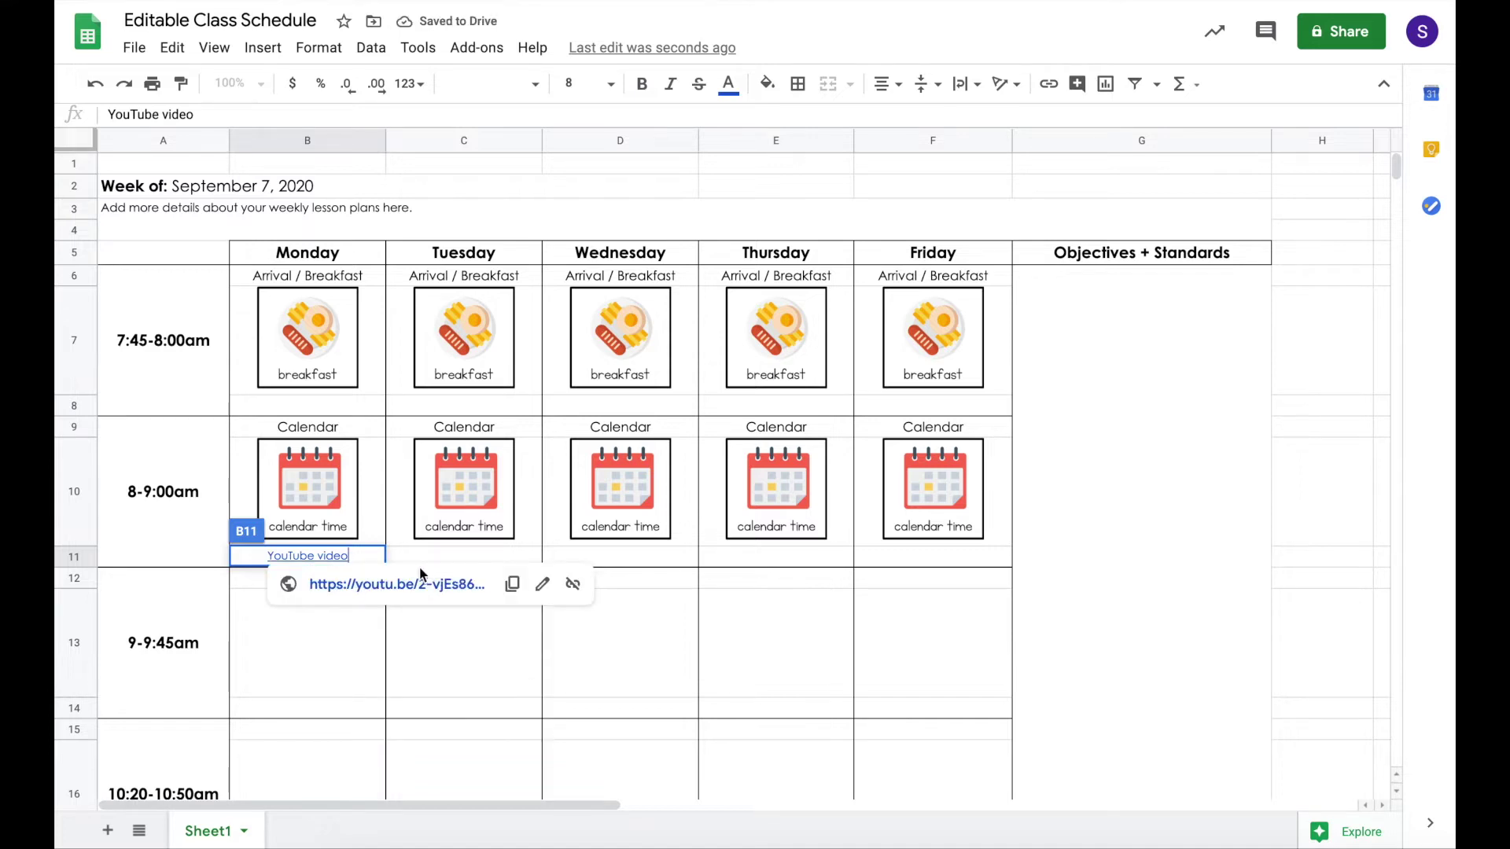
left_click(428, 657)
Step: Fill the linked label across to F11 and test that it opens the video
left_click(380, 559)
left_click_drag(385, 565, 912, 572)
left_click(771, 647)
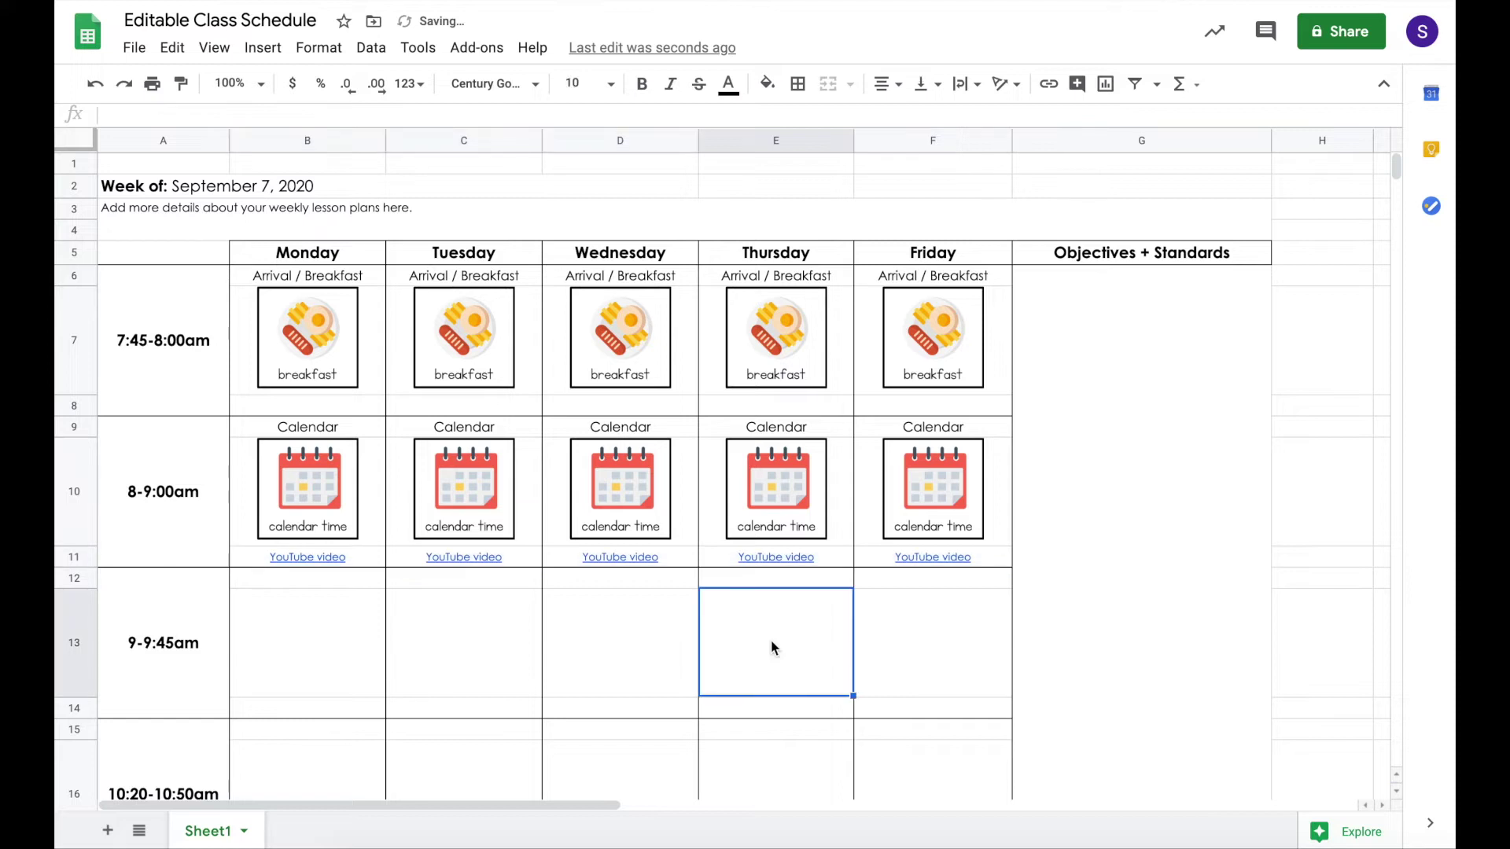
left_click(326, 558)
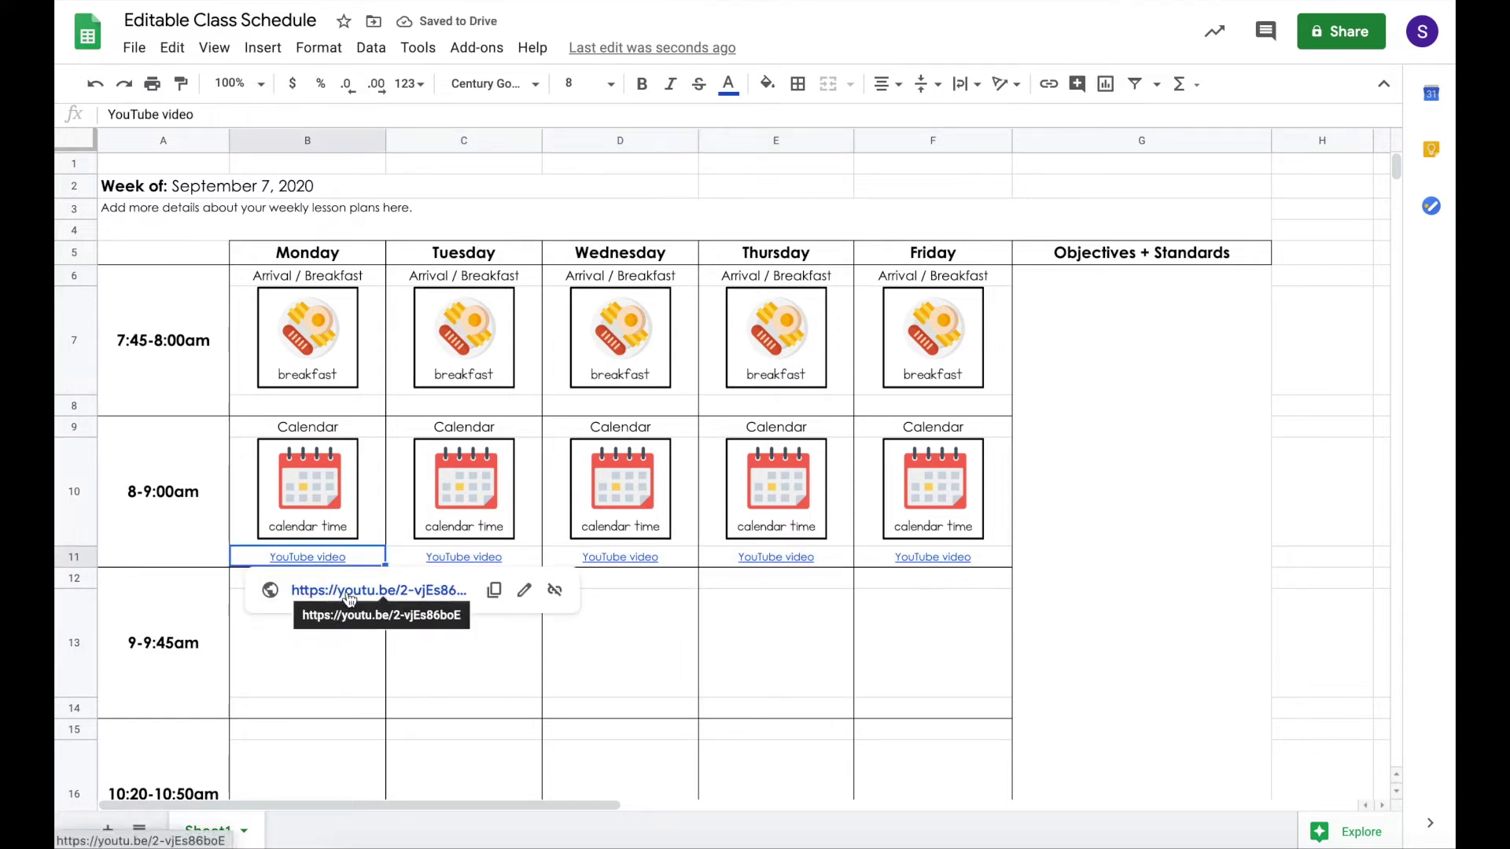
left_click(345, 594)
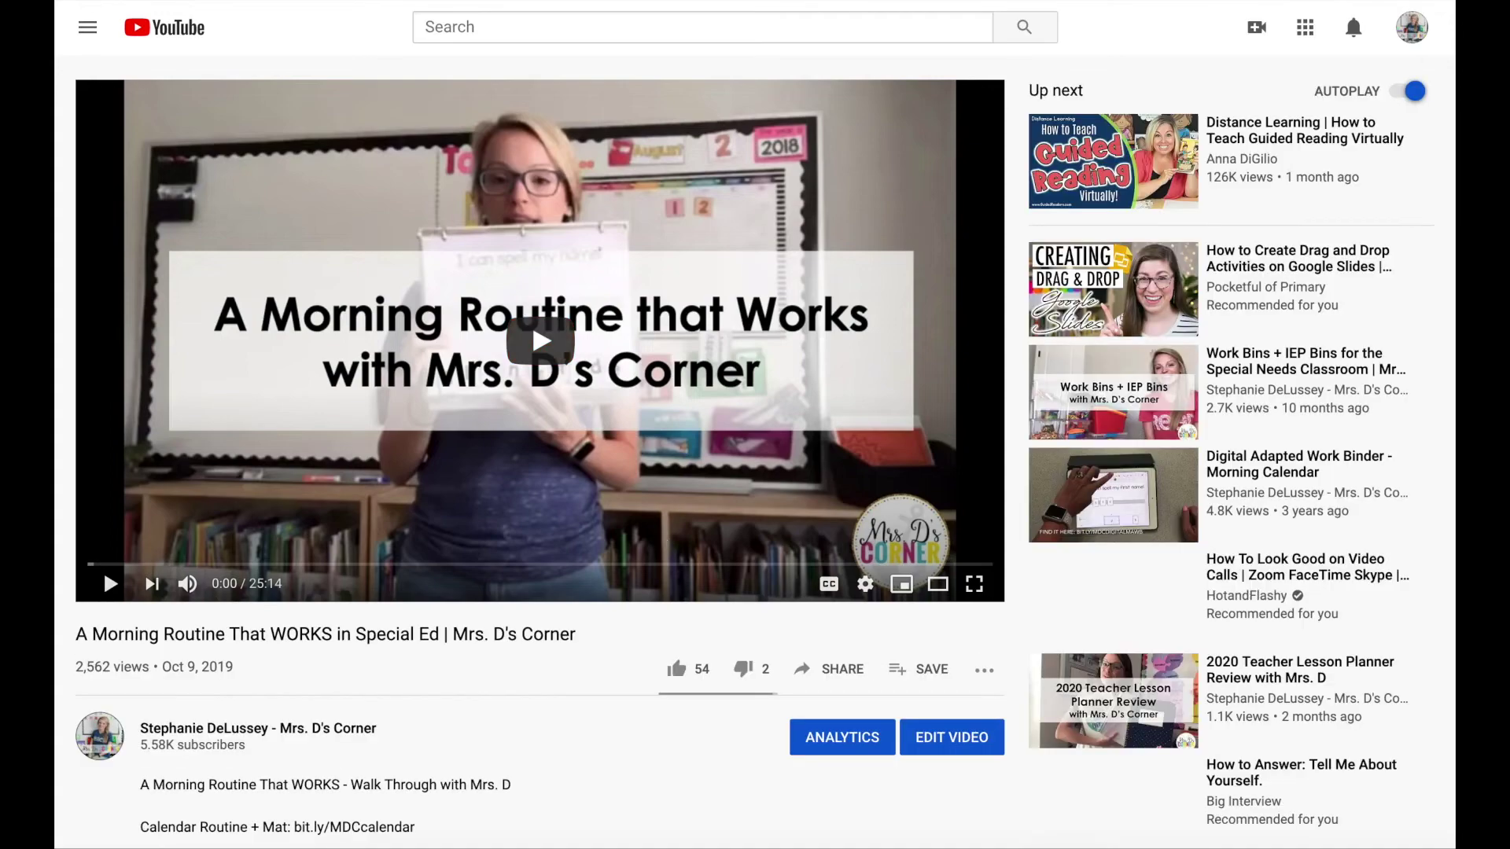
key("ctrl+w")
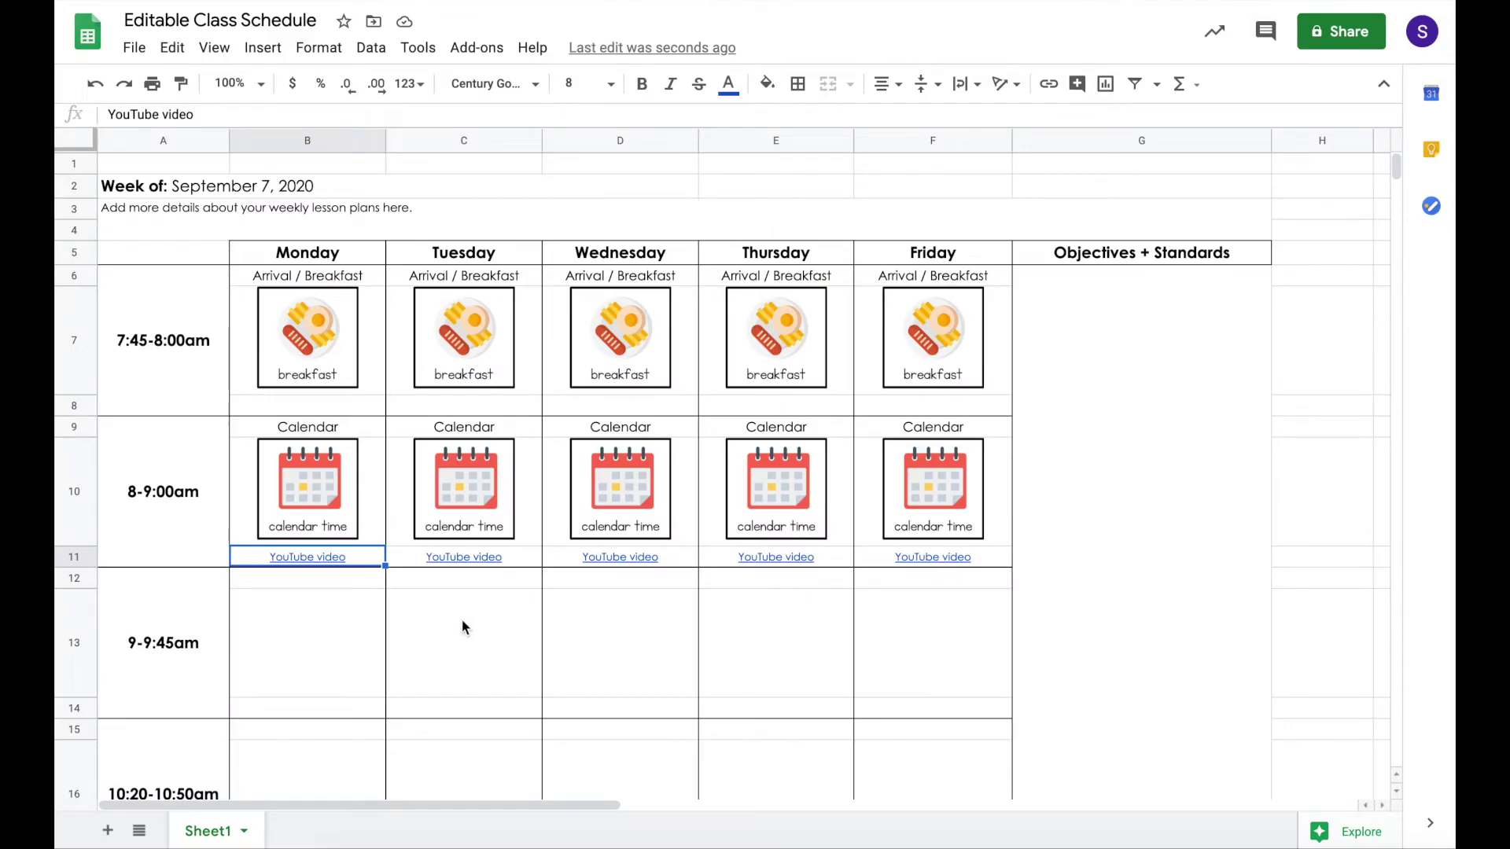
Step: Enter Specials in B12 and fill it across C12 through F12
left_click(344, 607)
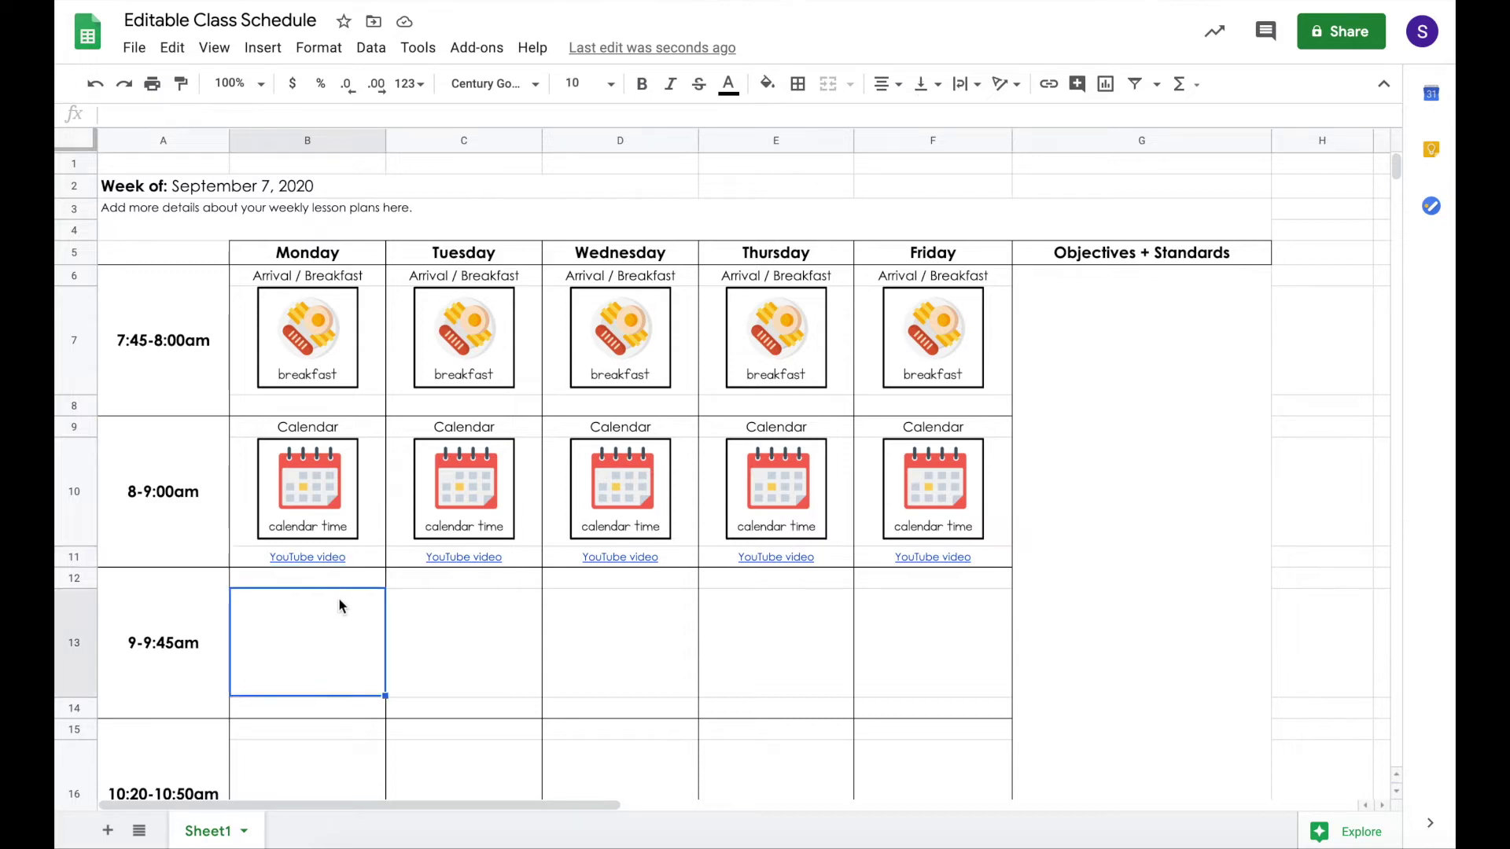
left_click(342, 562)
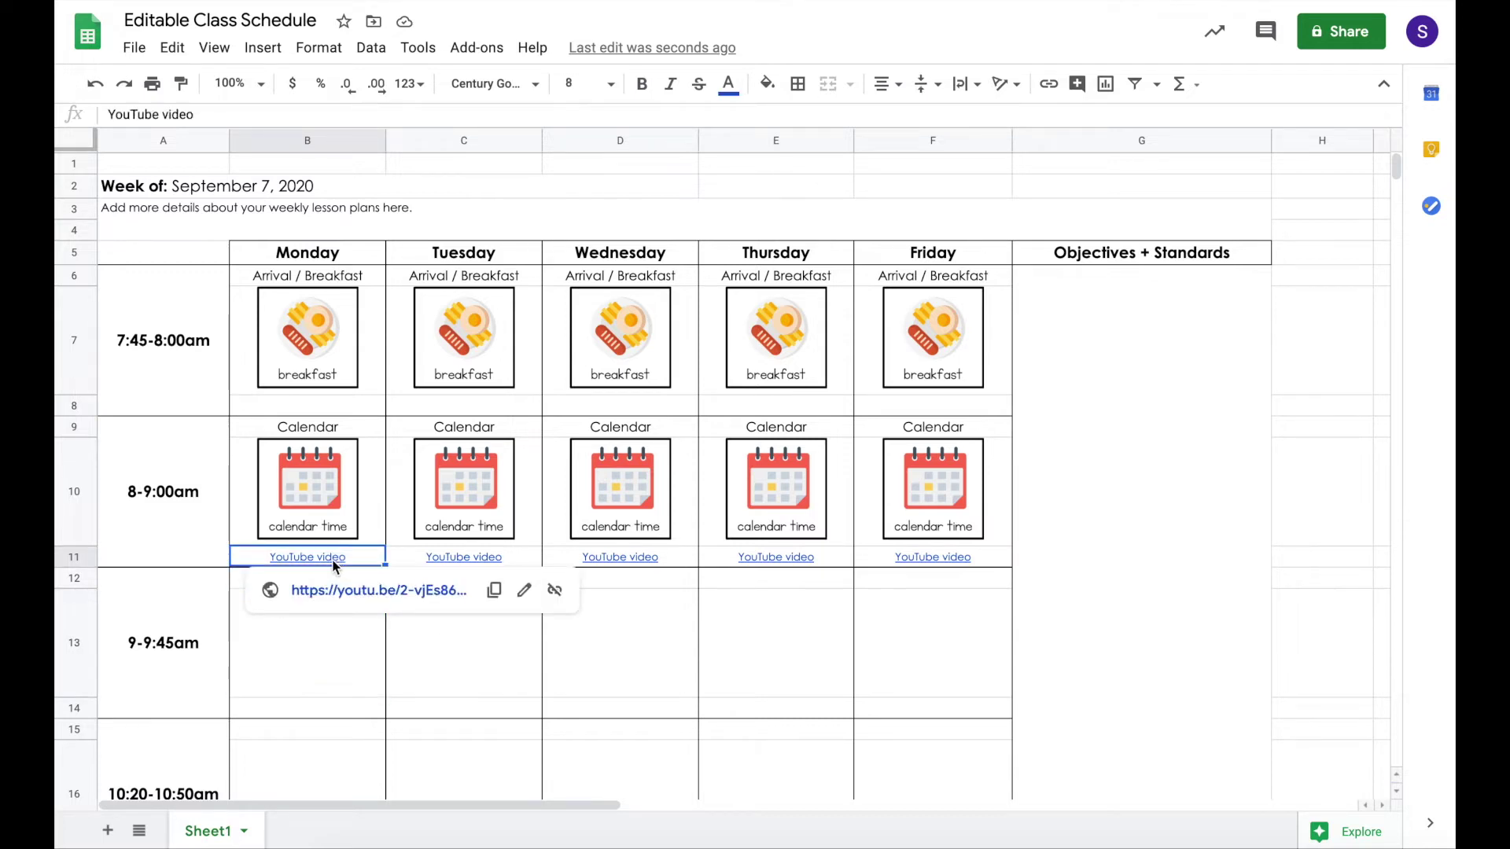
left_click(324, 673)
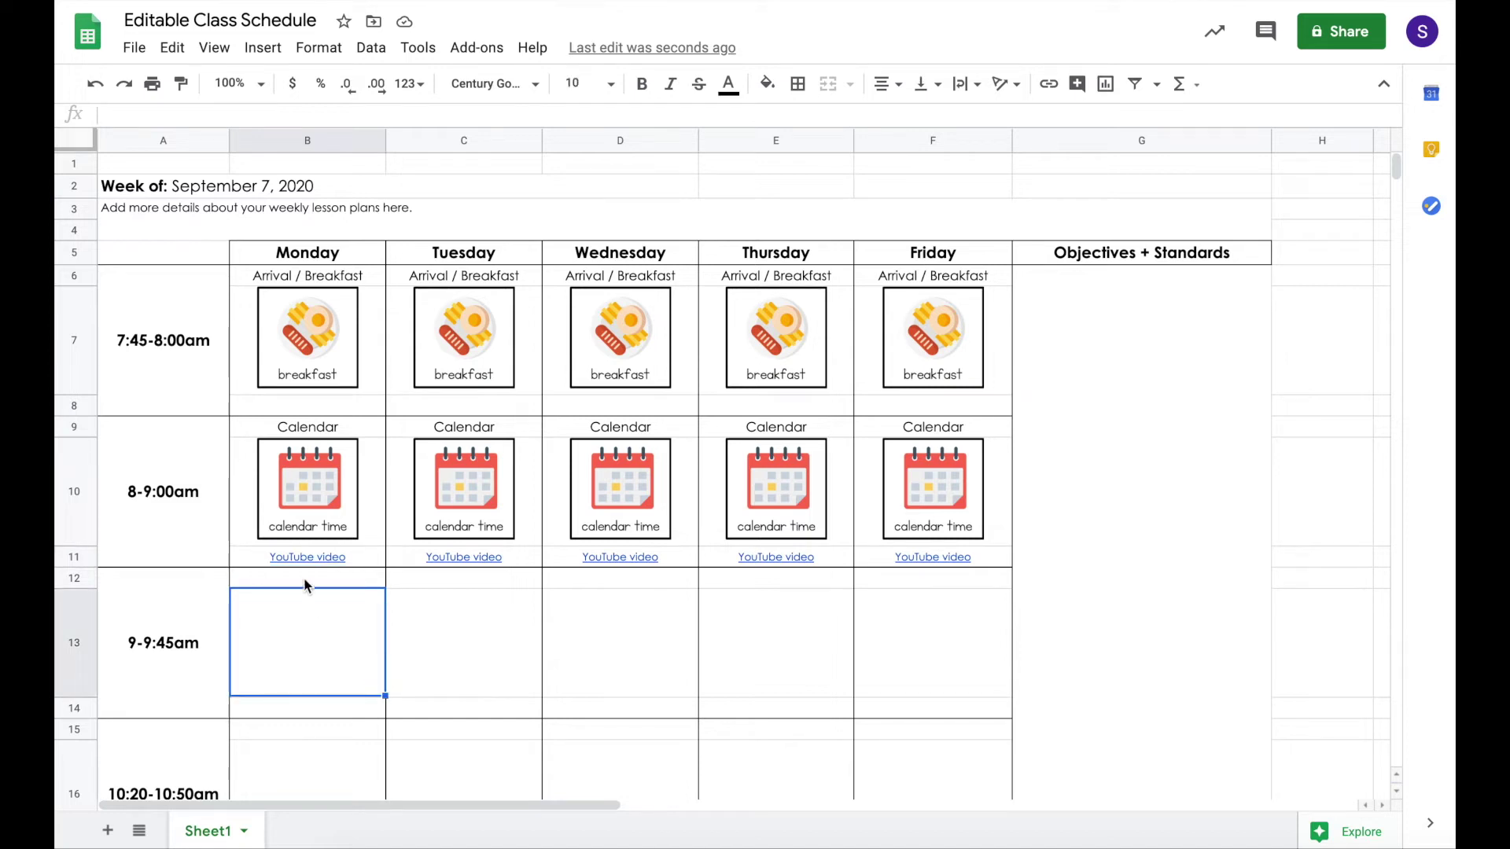
left_click(306, 586)
type("Specials")
left_click(322, 672)
left_click(364, 584)
left_click_drag(386, 587, 861, 578)
left_click(344, 644)
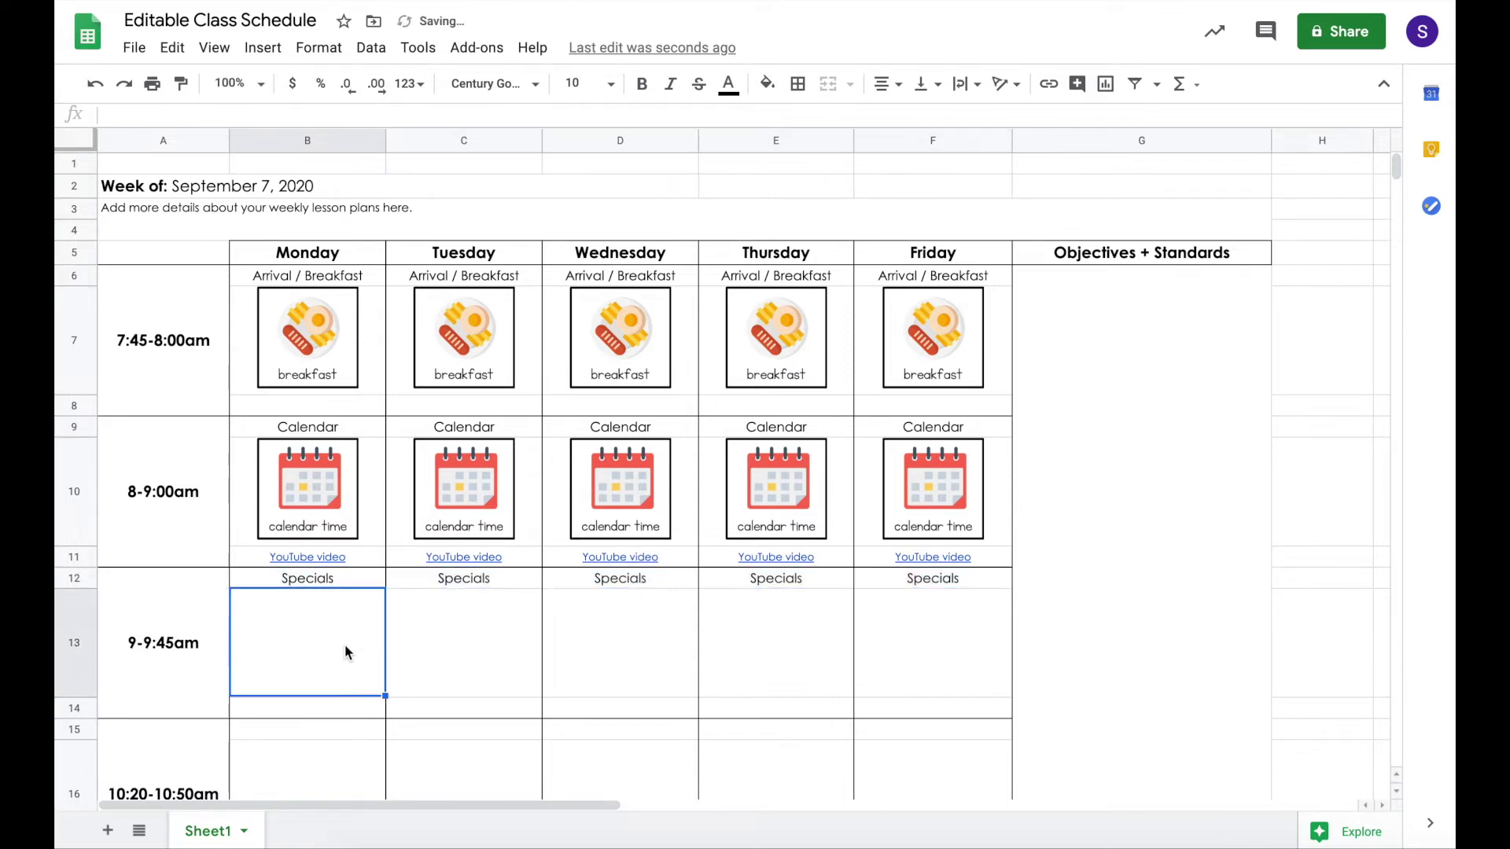
scroll(345, 644, "down", 3)
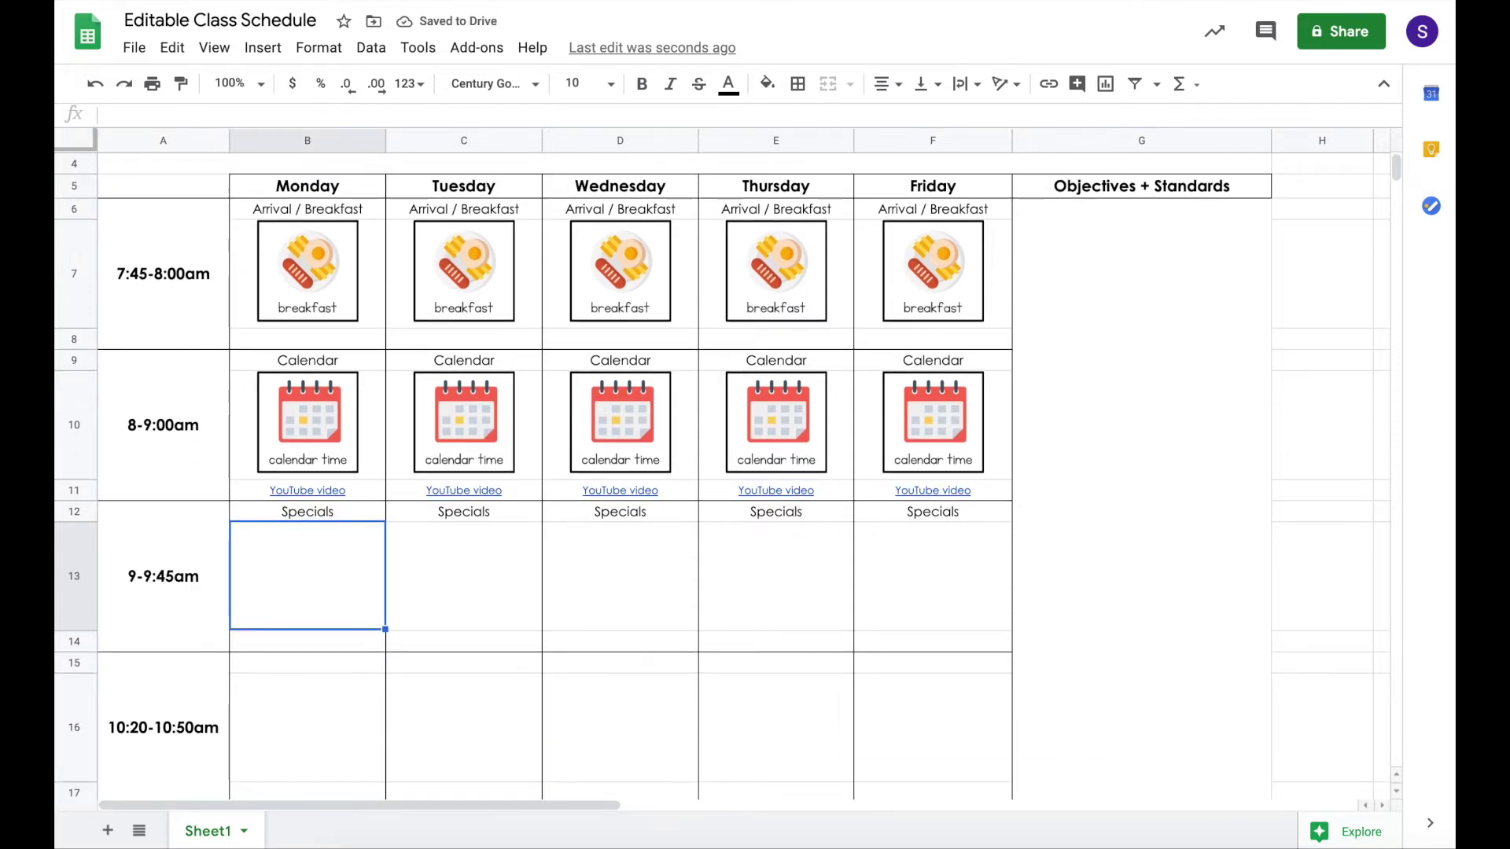
key("super+Tab")
scroll(1056, 470, "down", 10)
scroll(1056, 470, "up", 2)
scroll(1057, 470, "up", 3)
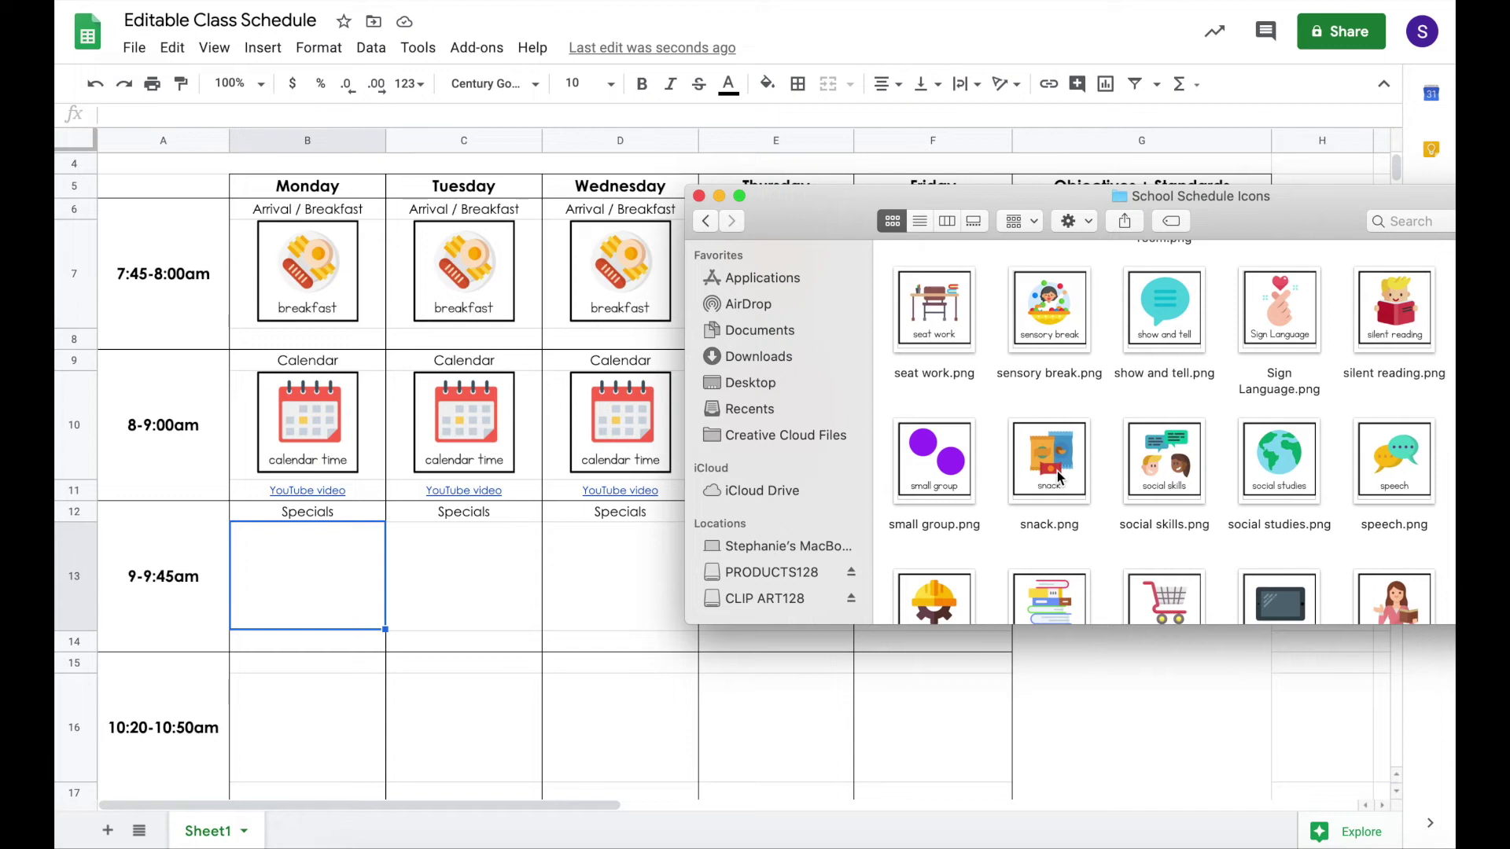
scroll(1057, 470, "up", 10)
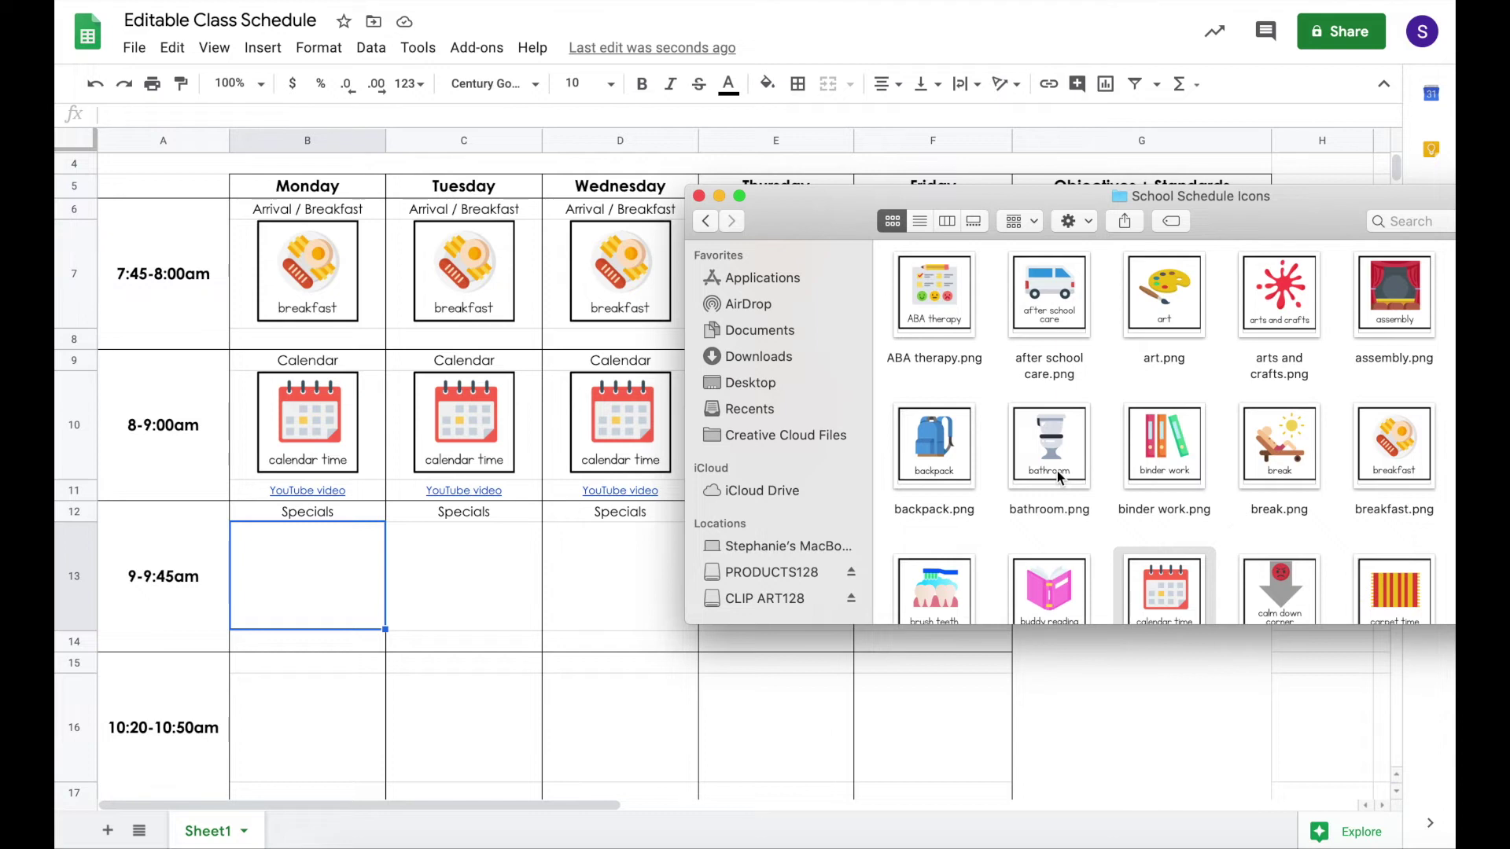
left_click(323, 596)
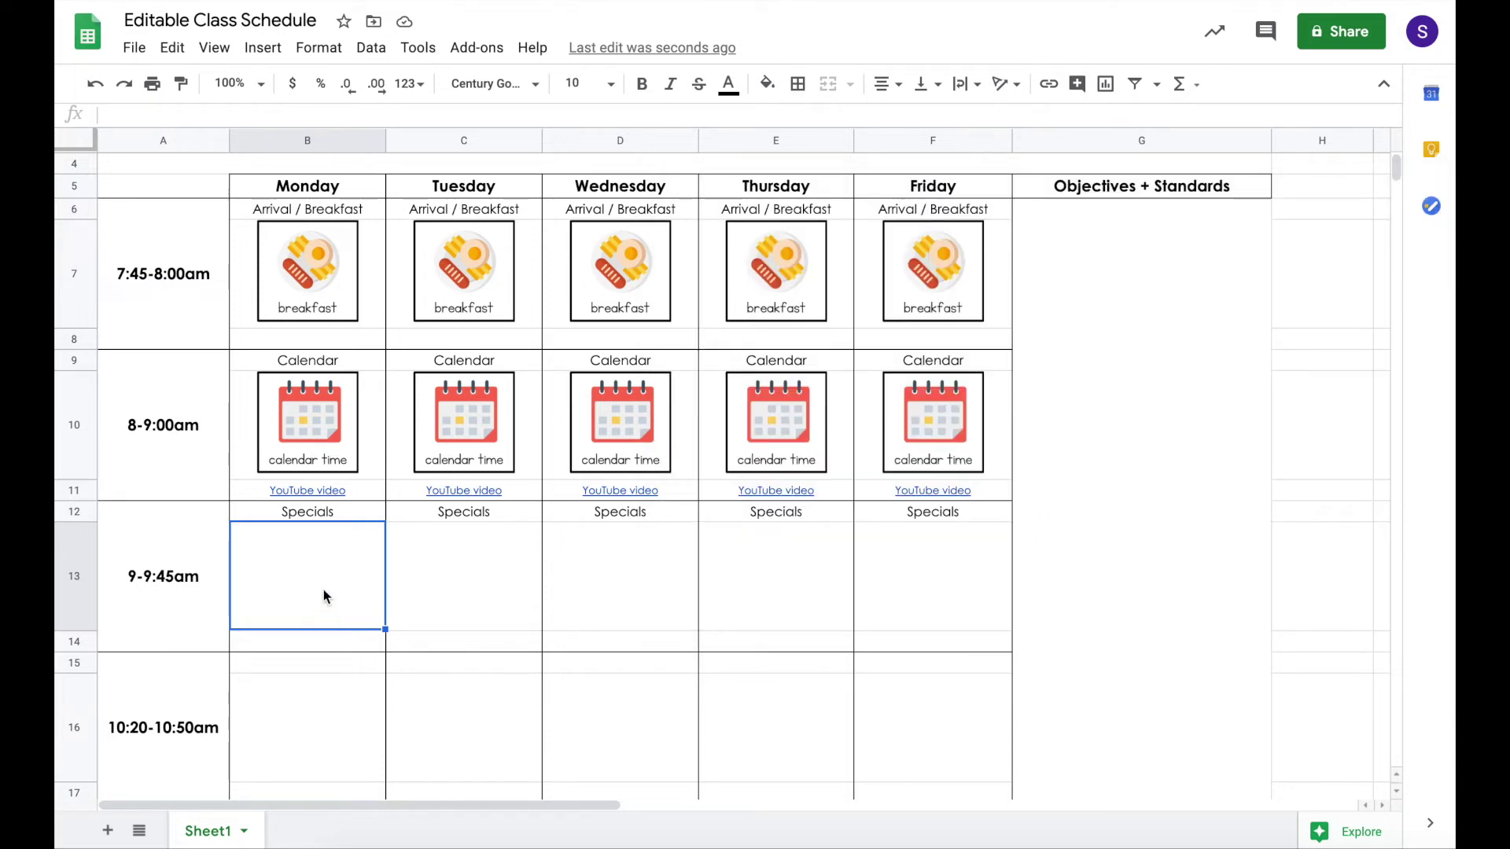
left_click(262, 47)
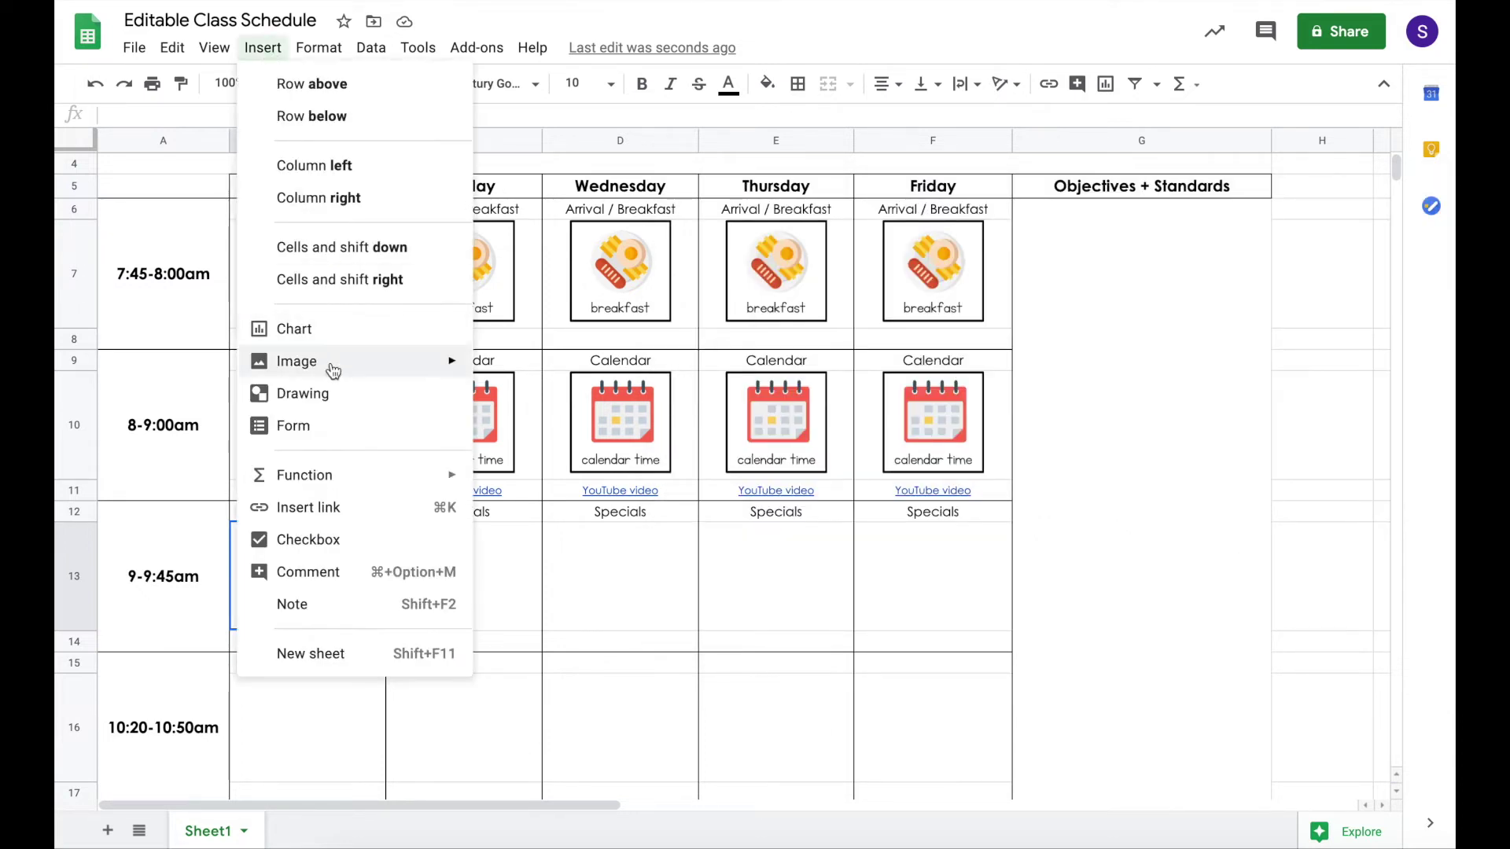
Step: Upload art.png from the icons folder as an in-cell image in B13
mouse_move(333, 370)
left_click(555, 377)
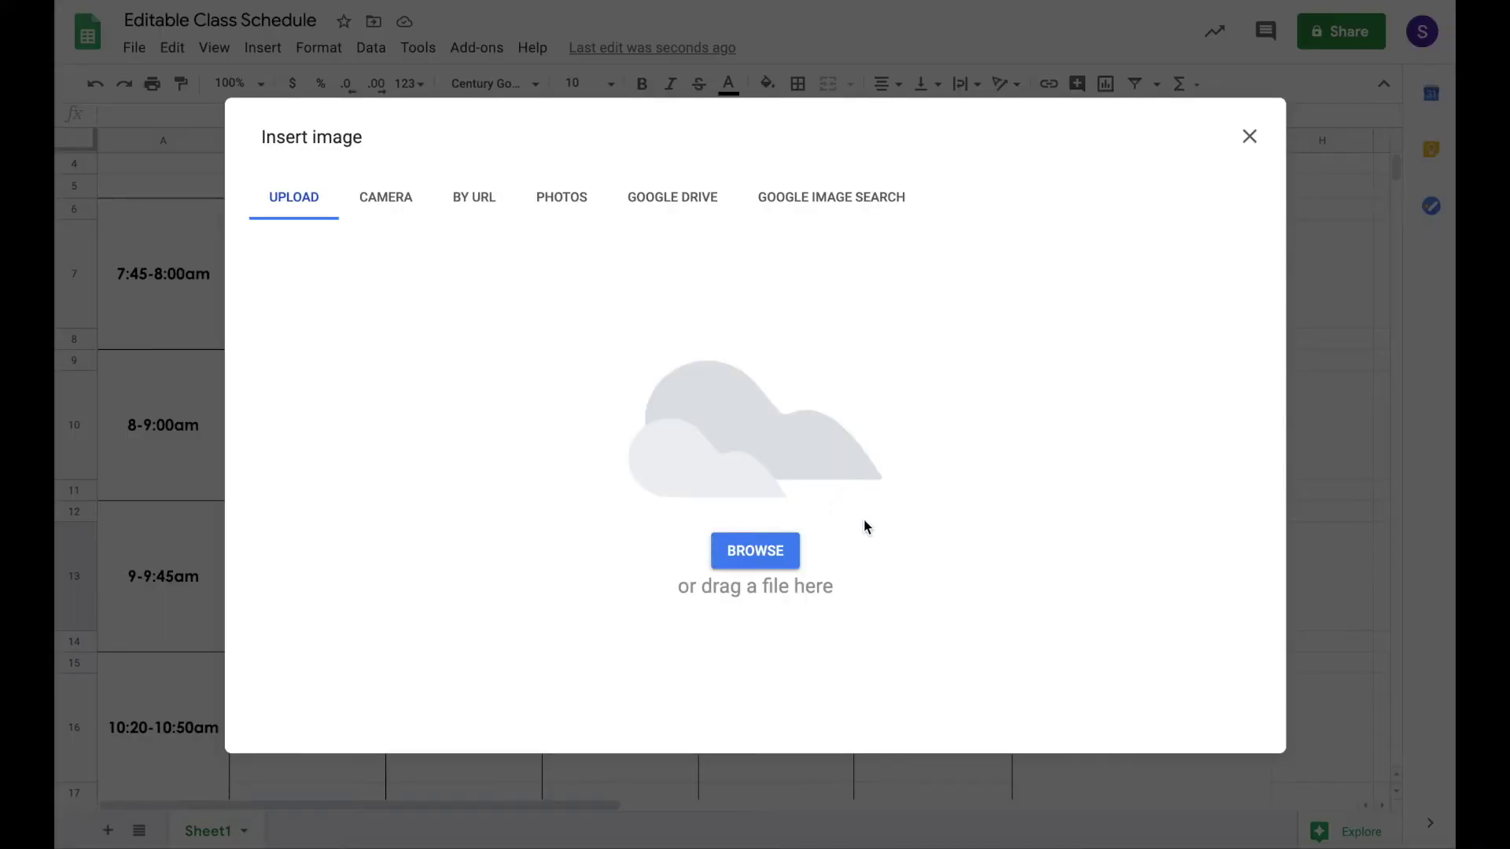
key("super+Tab")
left_click_drag(1175, 315, 558, 483)
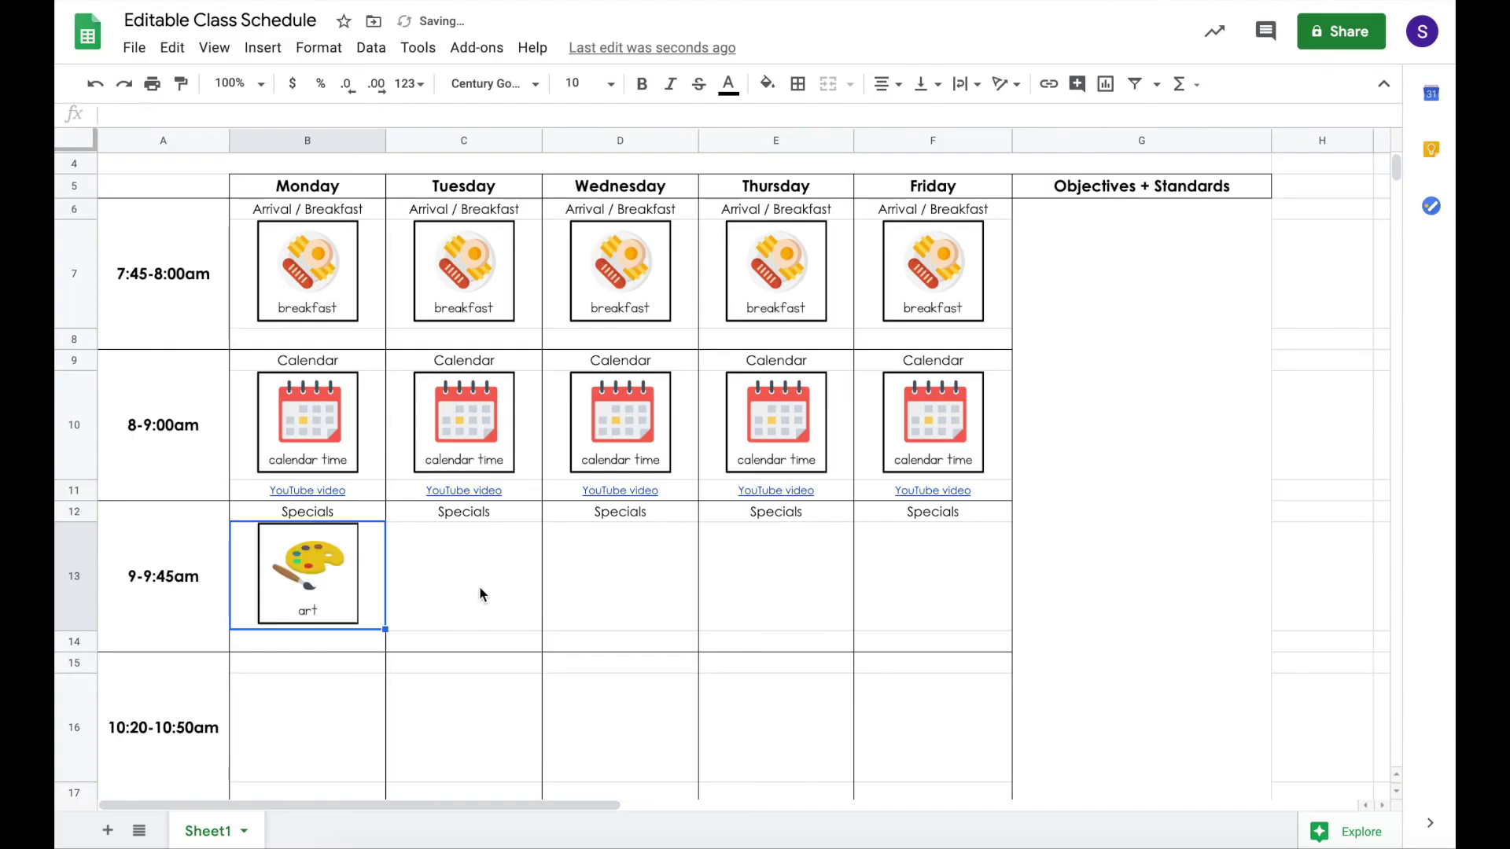
left_click(481, 588)
Step: Upload library.png from the icons folder as an in-cell image in C13
left_click(262, 47)
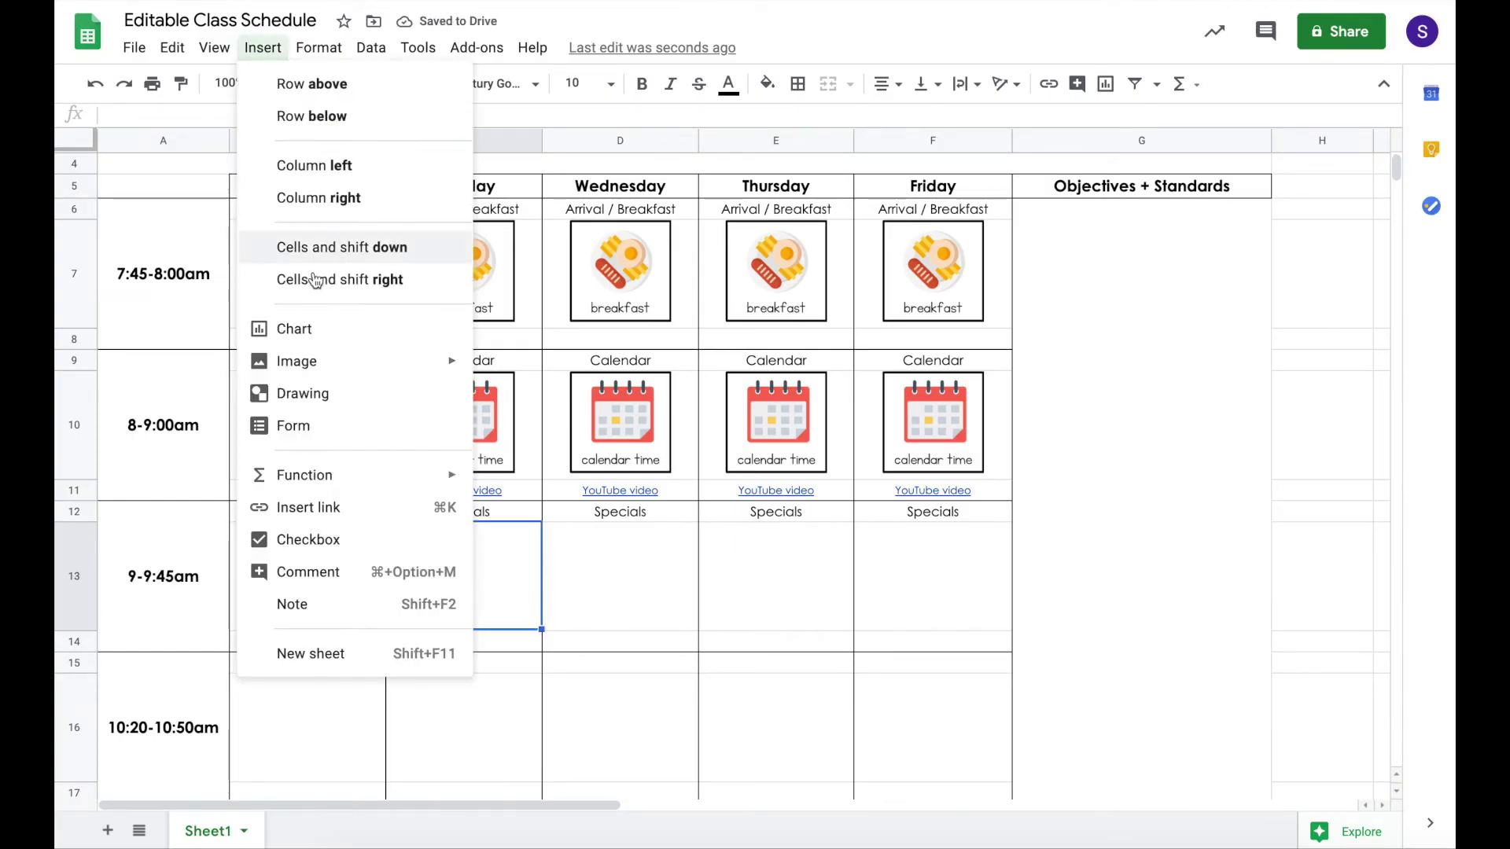
mouse_move(391, 357)
left_click(522, 370)
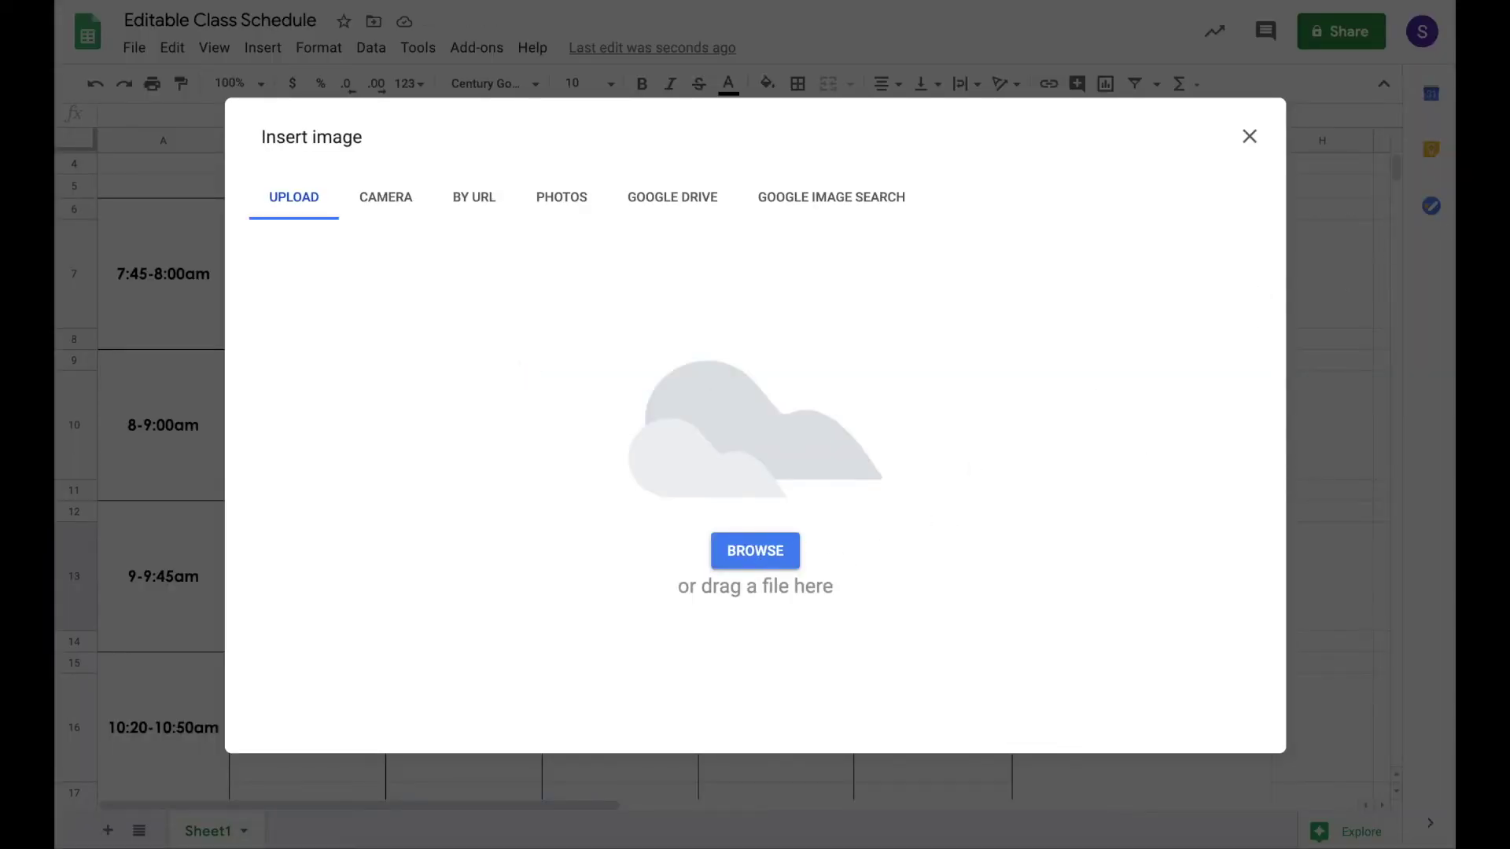
key("super+Tab")
scroll(1098, 472, "down", 10)
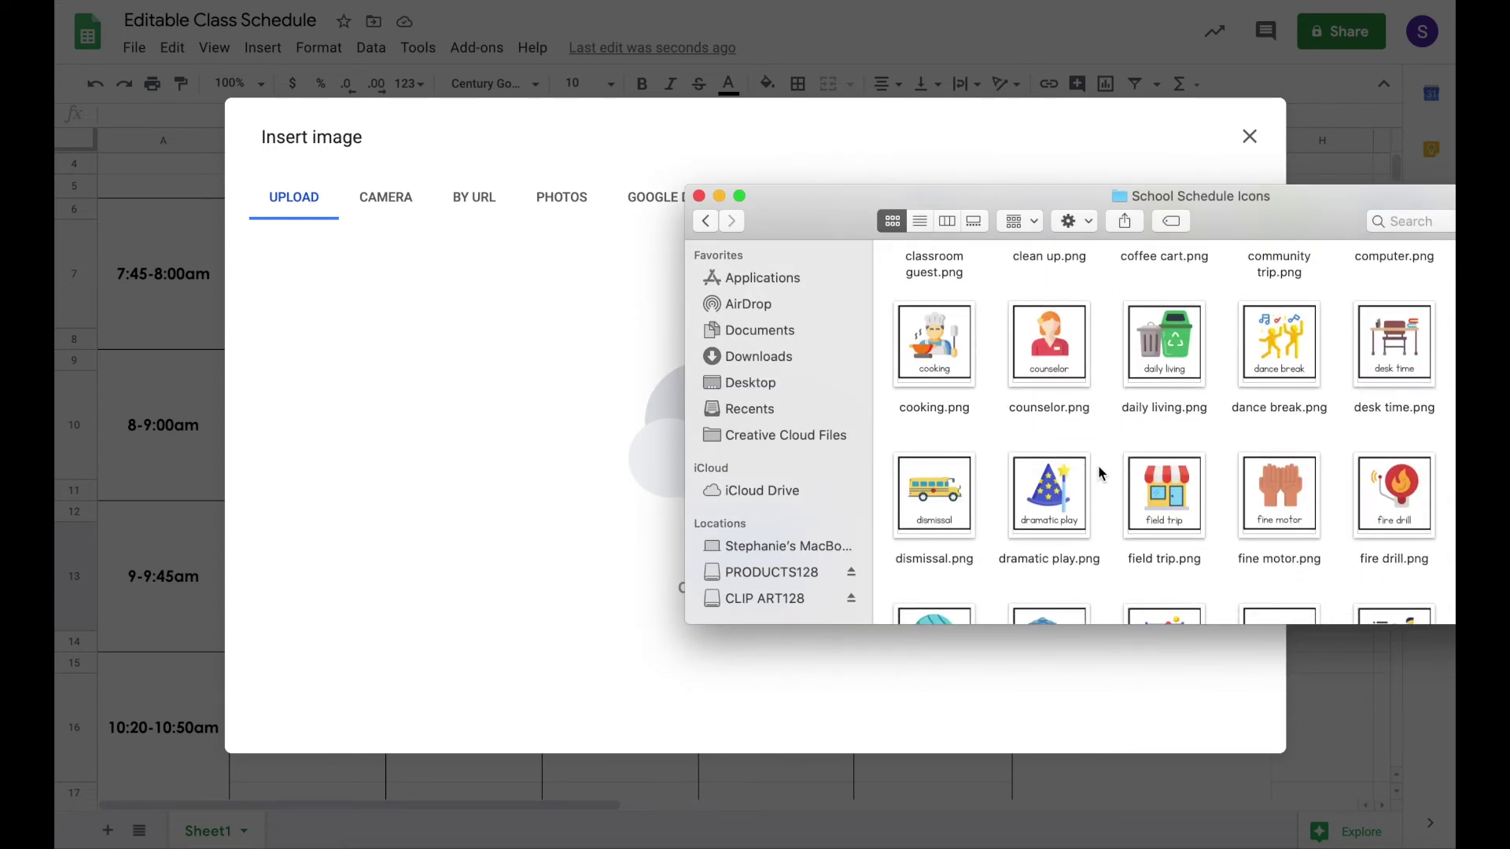
scroll(1098, 472, "down", 4)
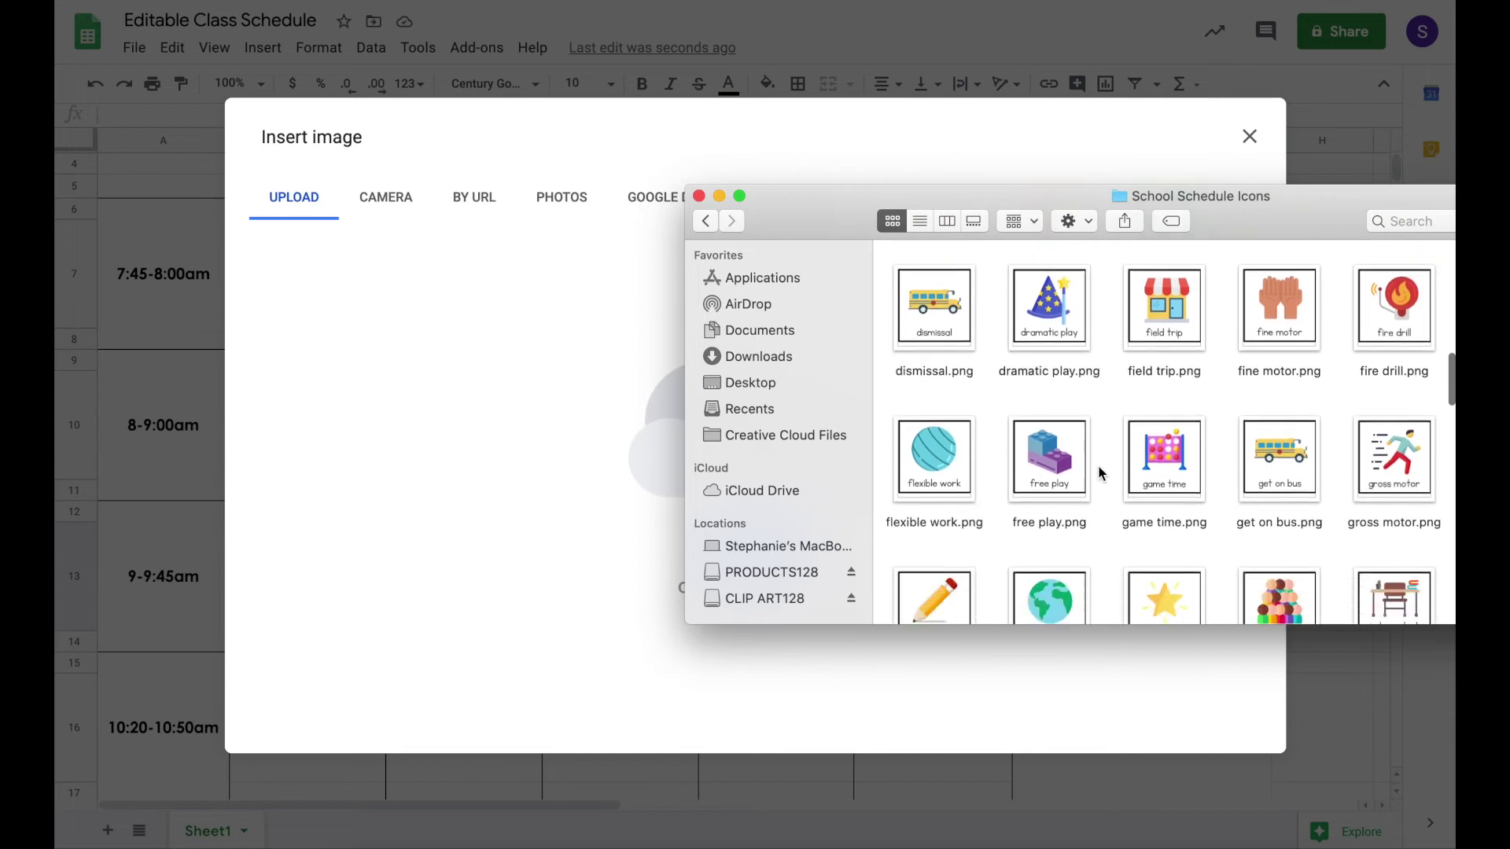
scroll(1099, 472, "down", 2)
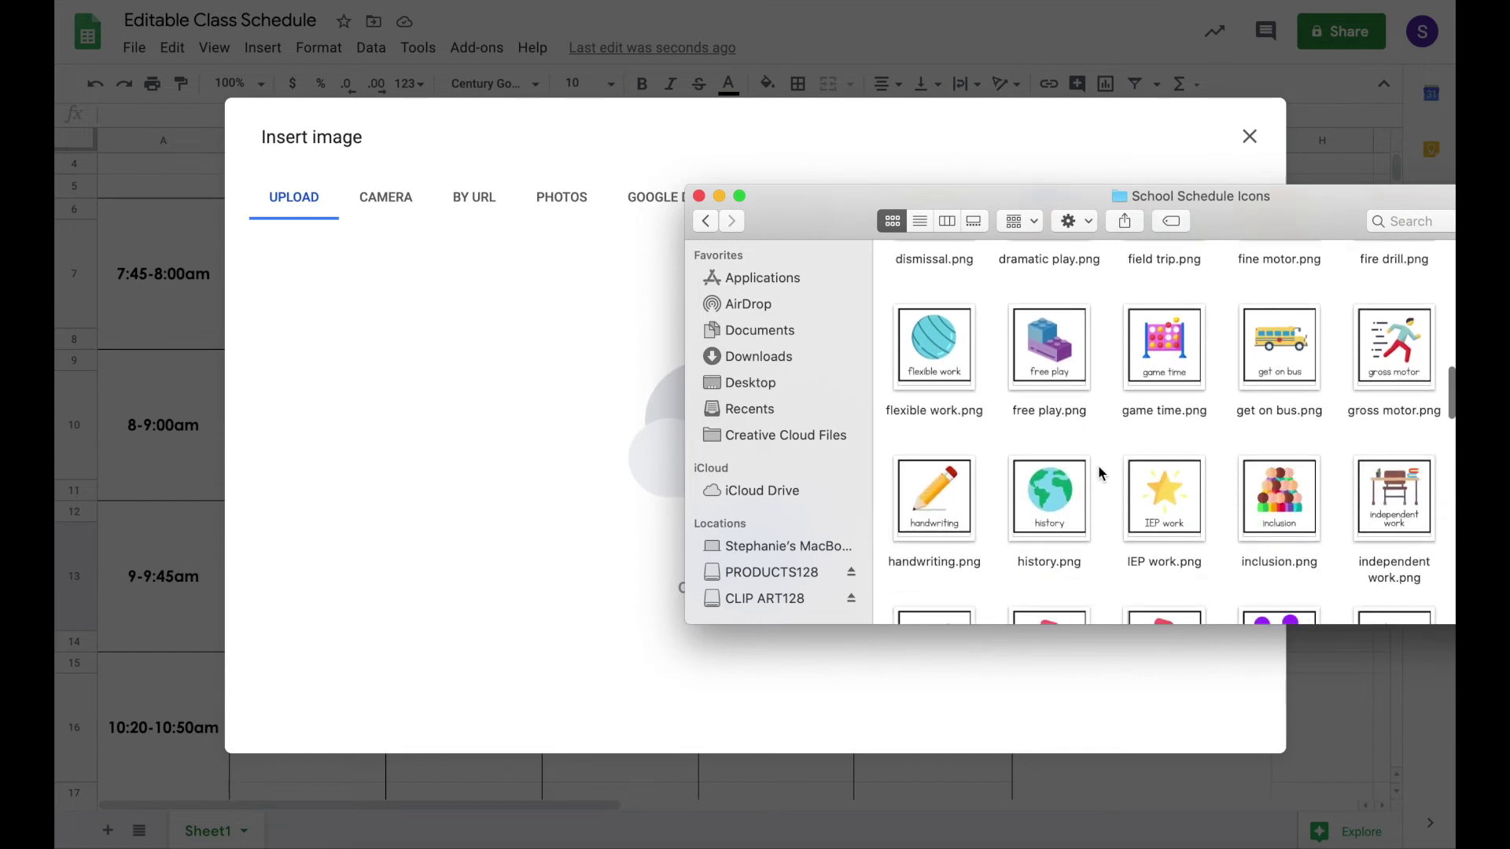
scroll(1099, 472, "down", 5)
scroll(1099, 472, "down", 2)
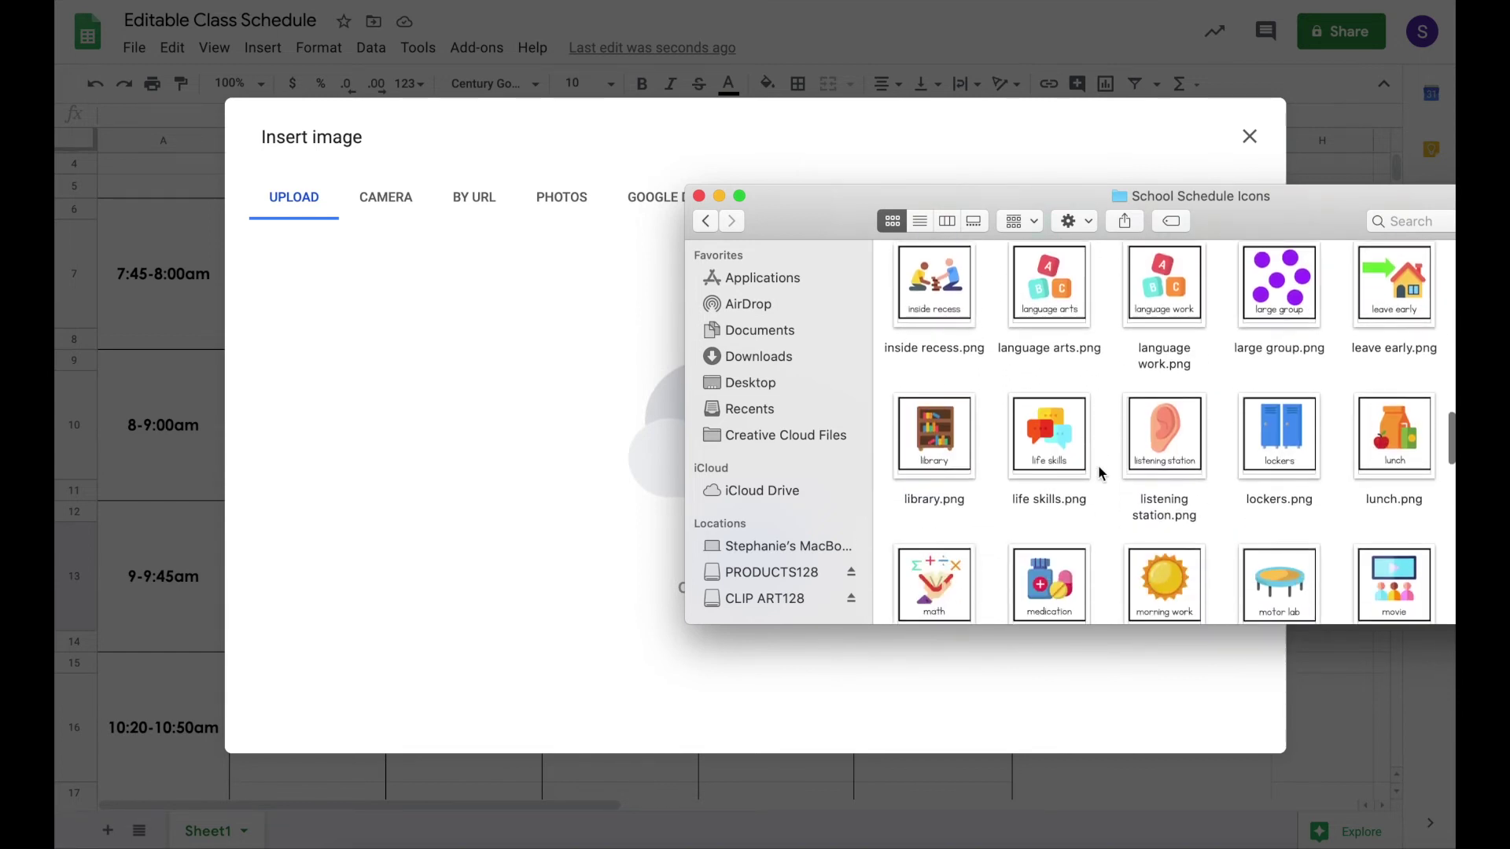
left_click(961, 452)
left_click_drag(933, 438, 536, 427)
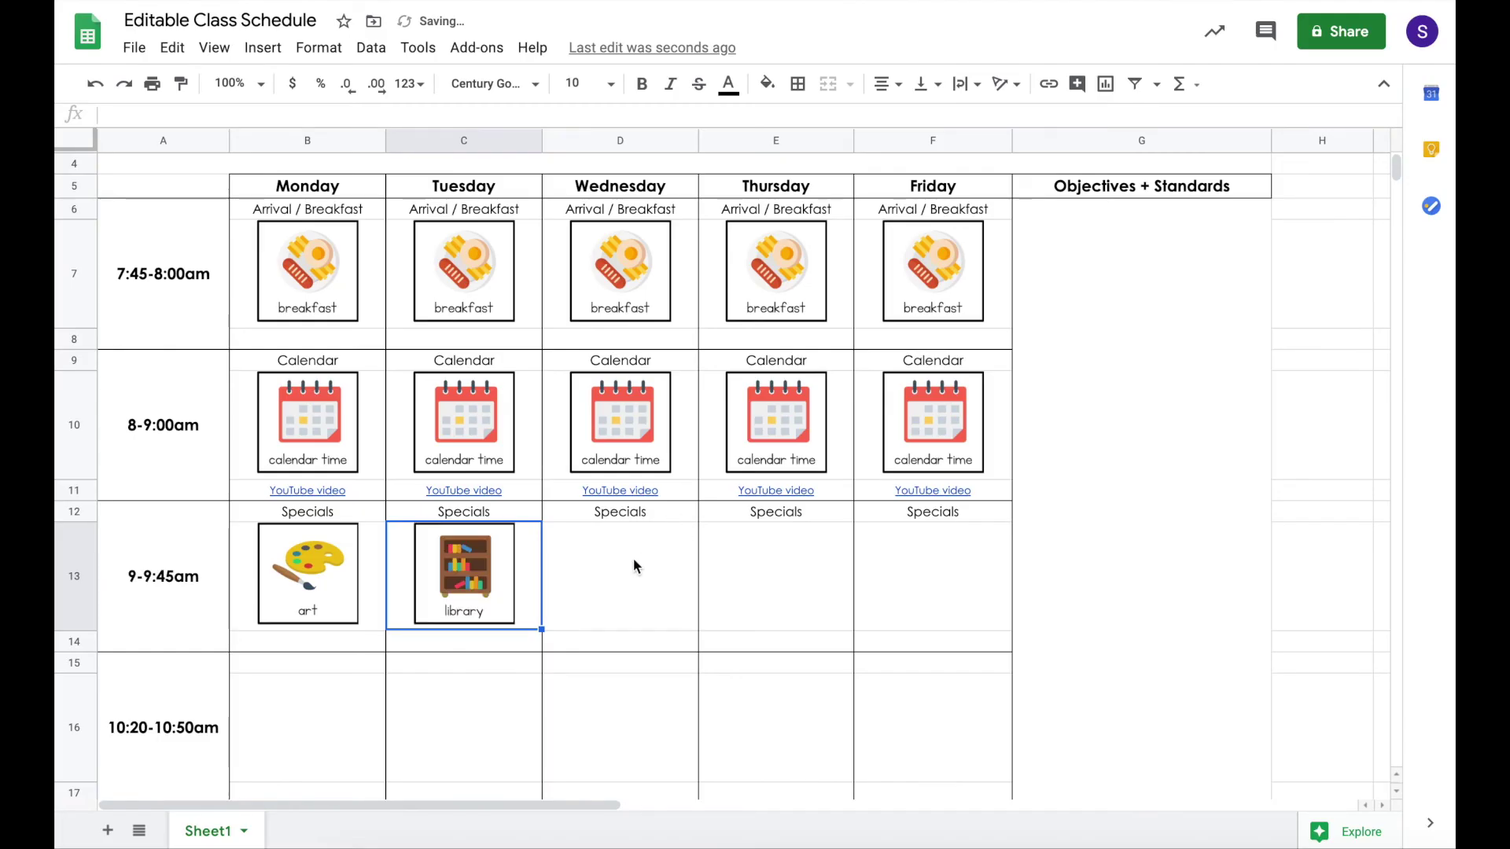
Step: Step through the still-empty Specials cells D13, E13 and F13, ending on D13
left_click(632, 565)
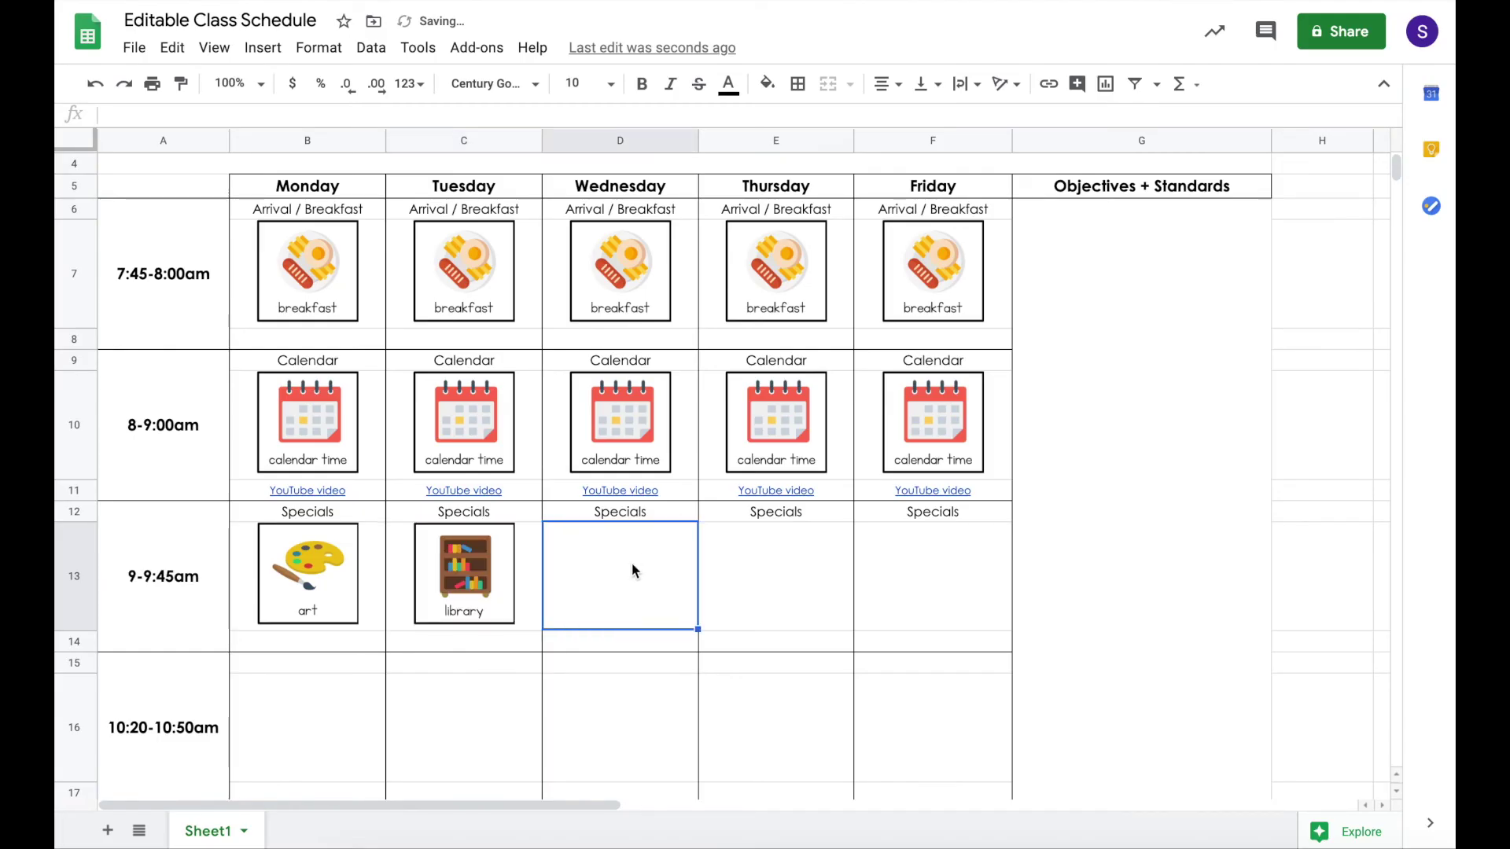
left_click(764, 581)
left_click(906, 581)
left_click(625, 604)
scroll(624, 604, "down", 5)
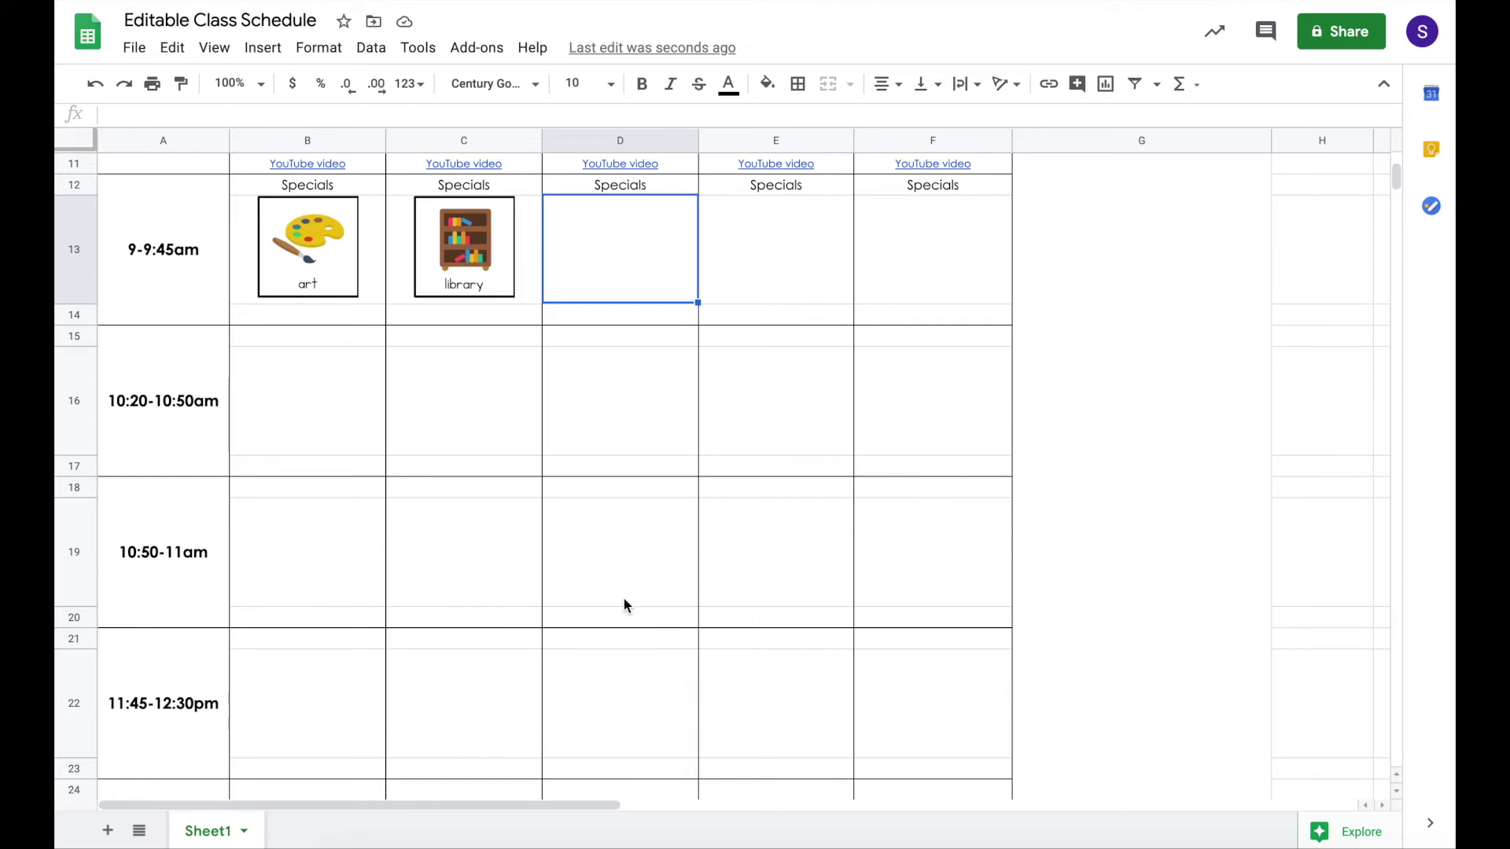
scroll(624, 602, "up", 3)
scroll(624, 603, "up", 1)
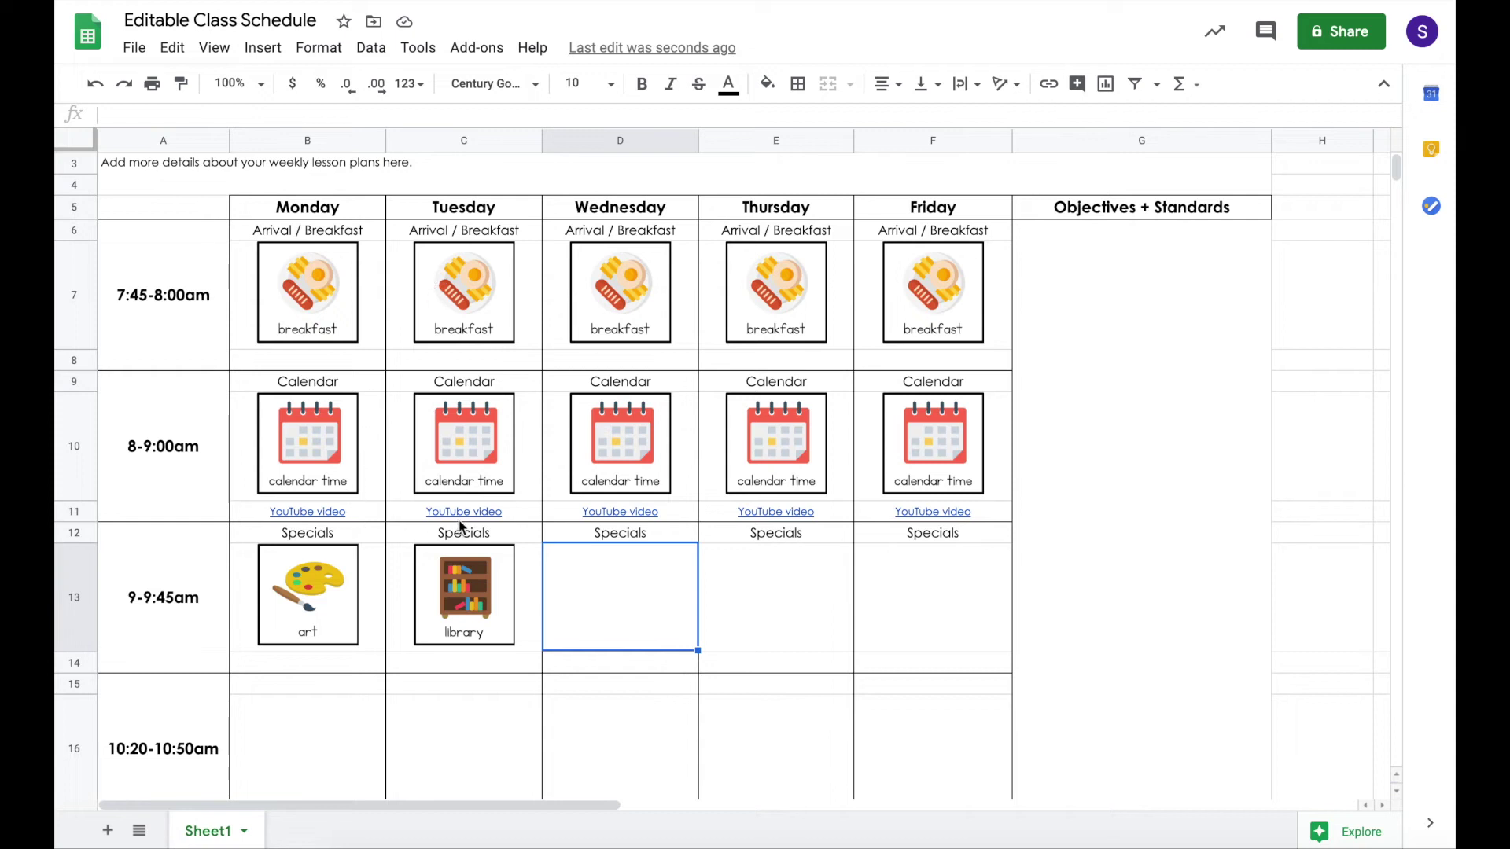
left_click(333, 665)
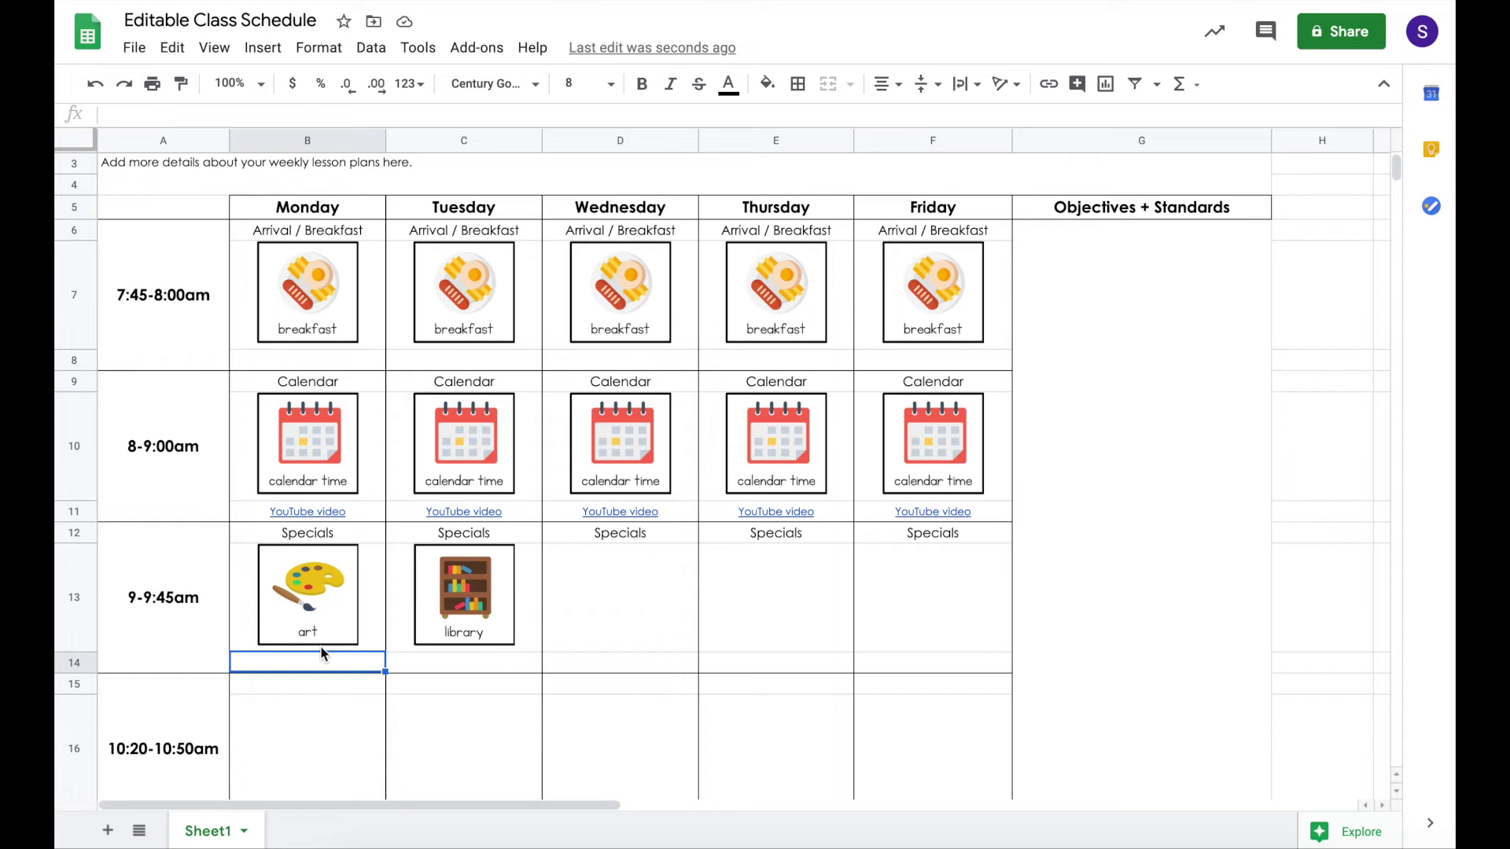
left_click(431, 668)
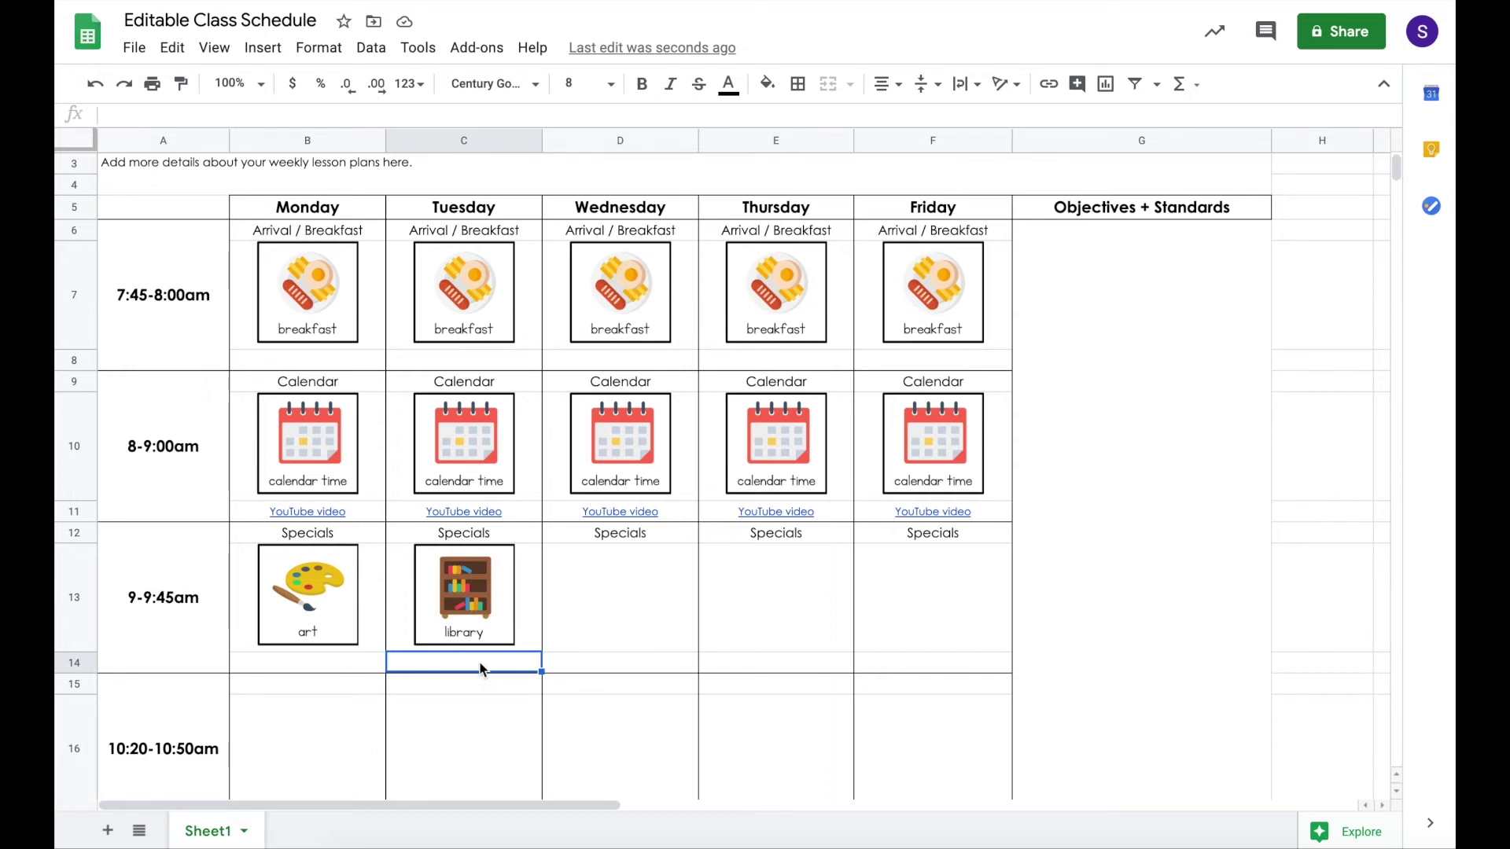
left_click(346, 672)
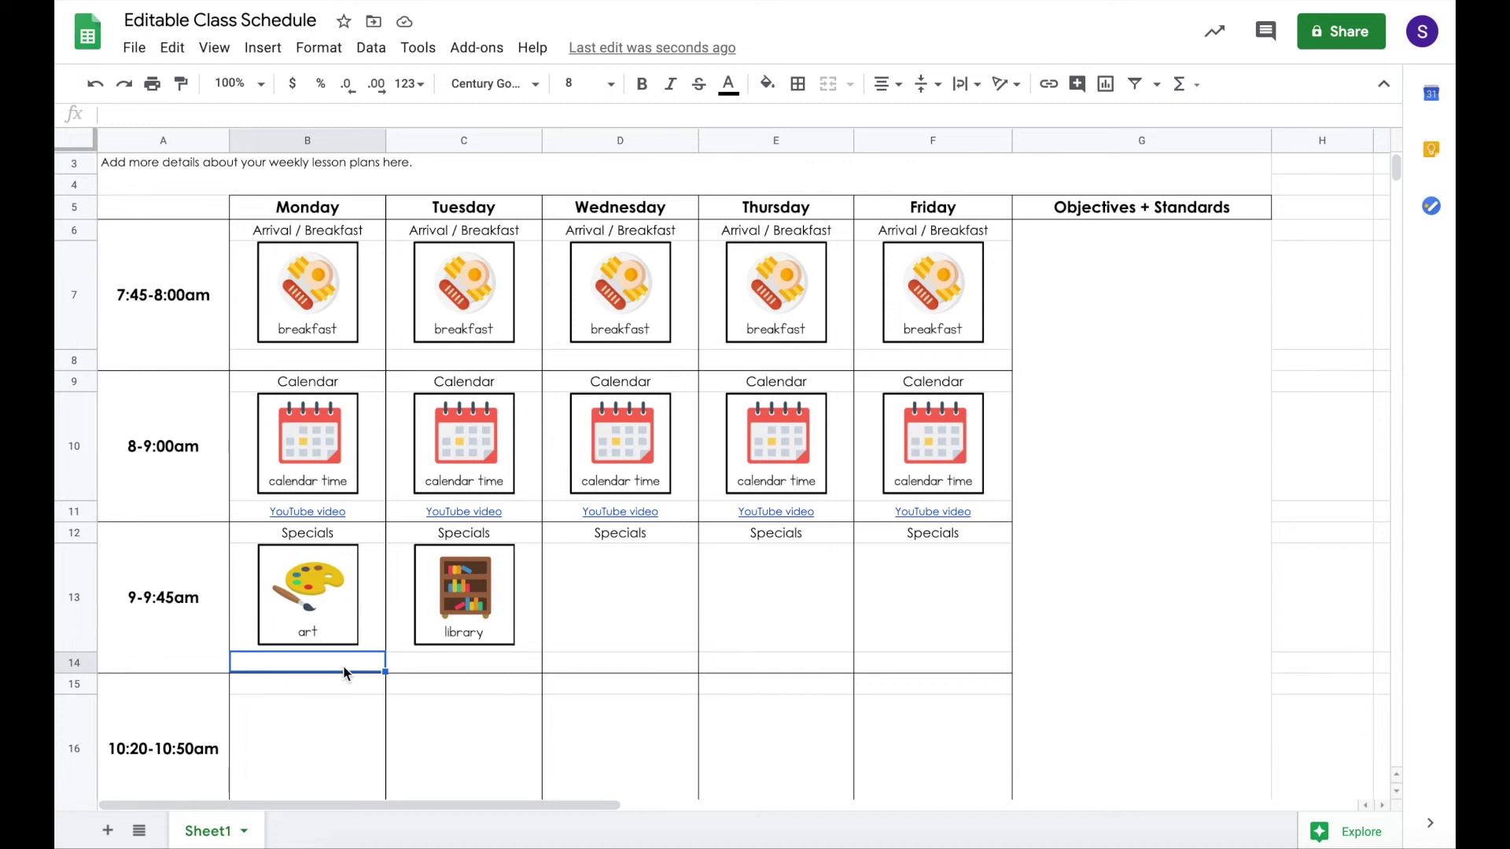
left_click(465, 678)
left_click(1098, 558)
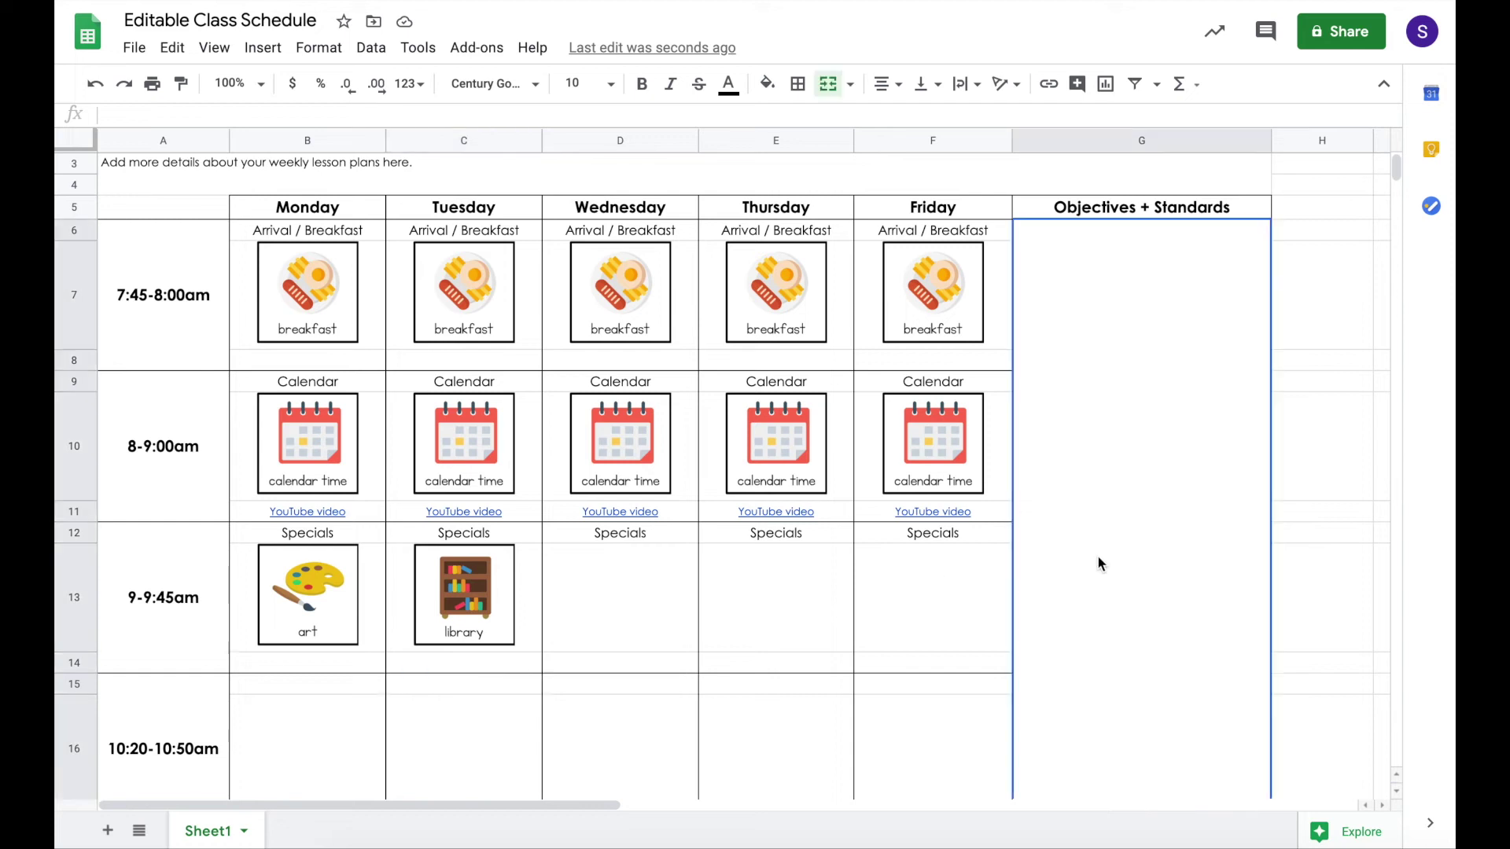
scroll(1098, 559, "down", 1)
scroll(1098, 556, "up", 1)
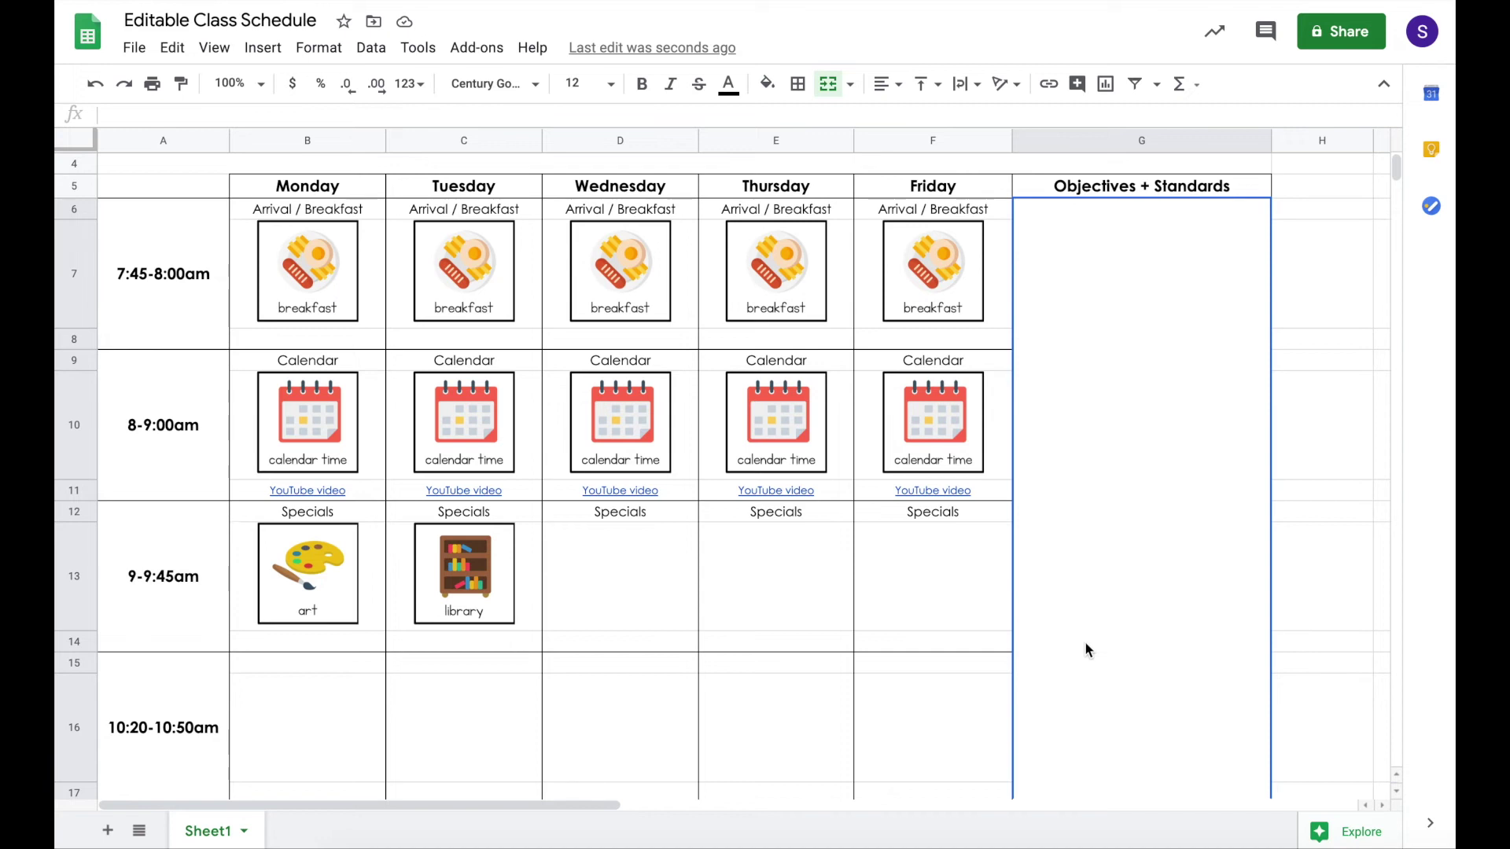
scroll(1085, 644, "down", 1)
scroll(1085, 650, "up", 1)
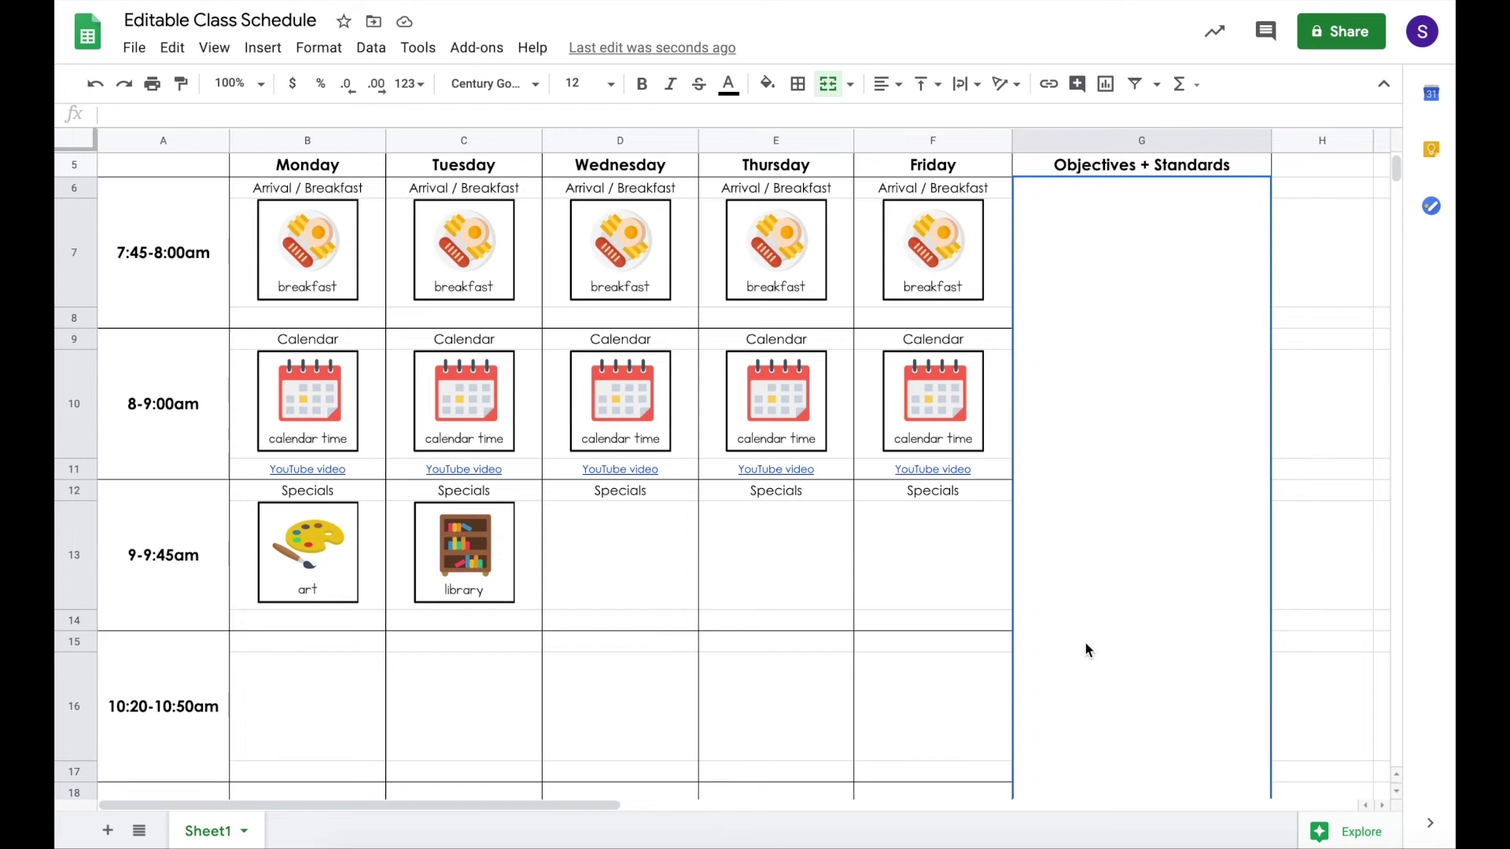
scroll(319, 677, "up", 1)
scroll(320, 677, "up", 3)
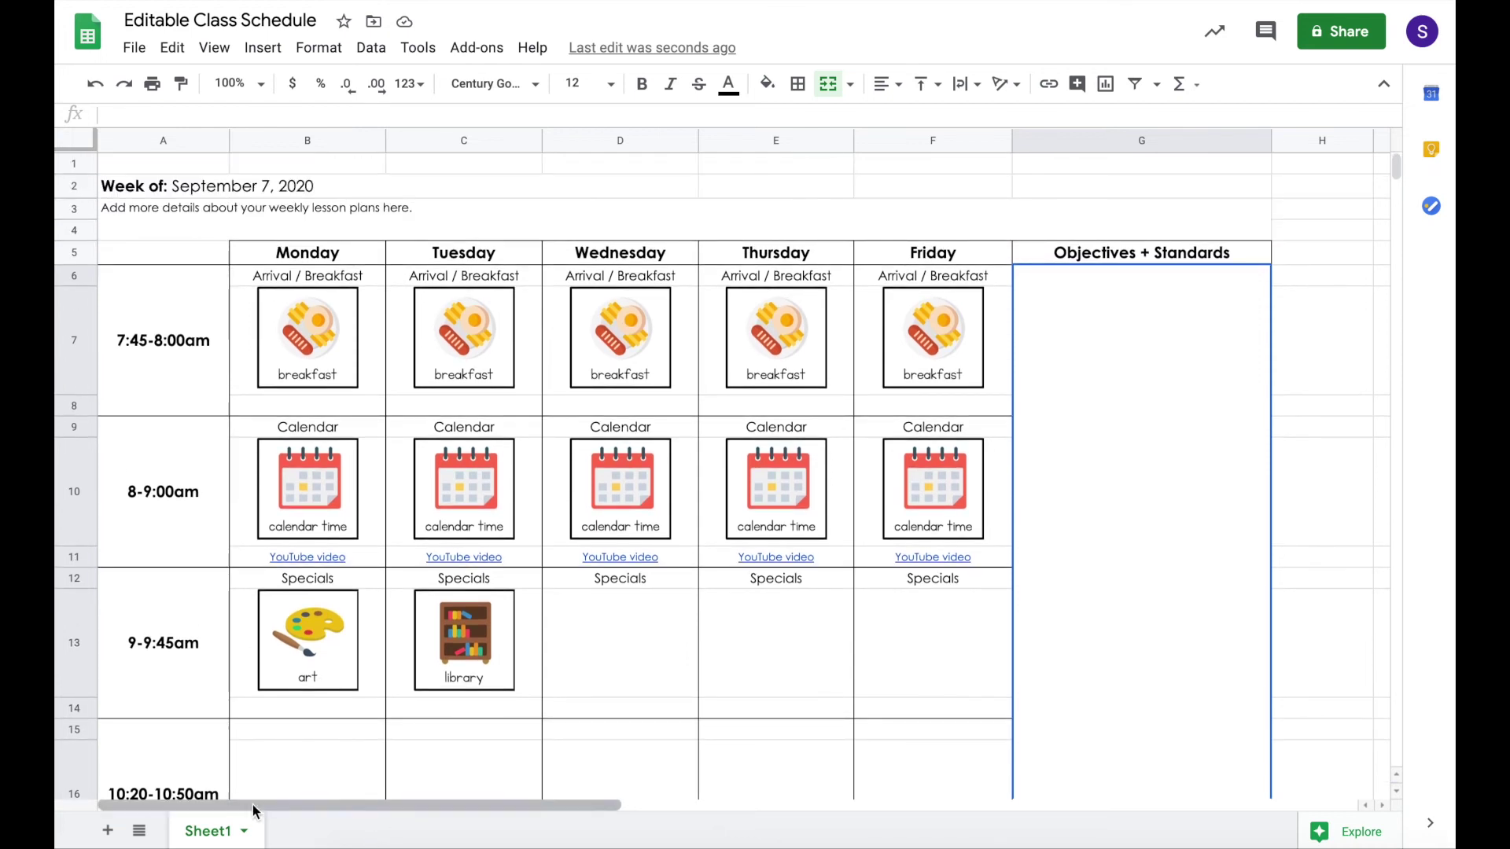
Step: Change the Sheet1 tab's name to 'Sept 7'
double_click(212, 836)
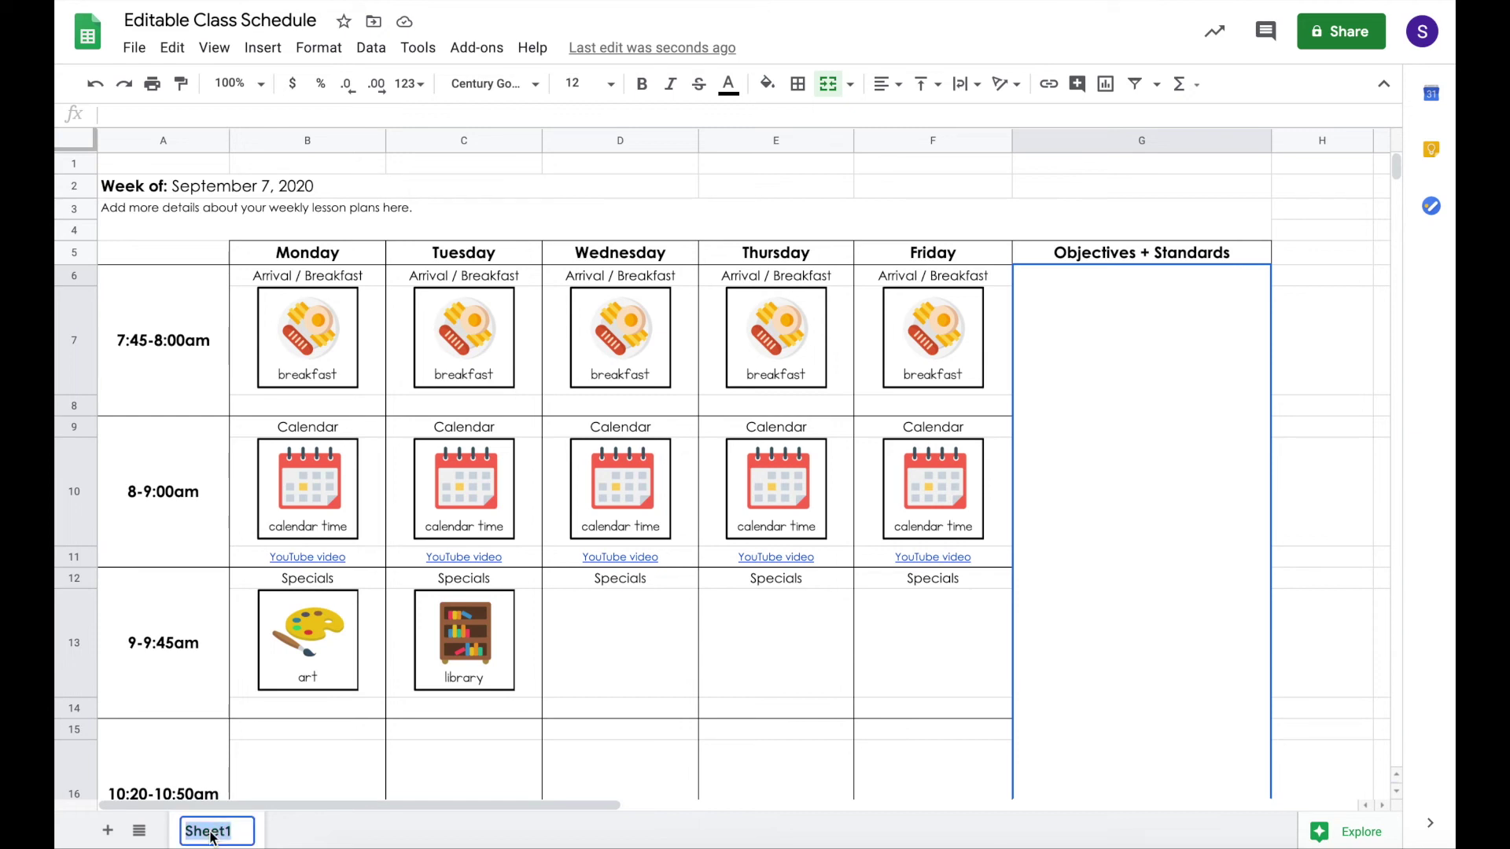
type("Sept 7")
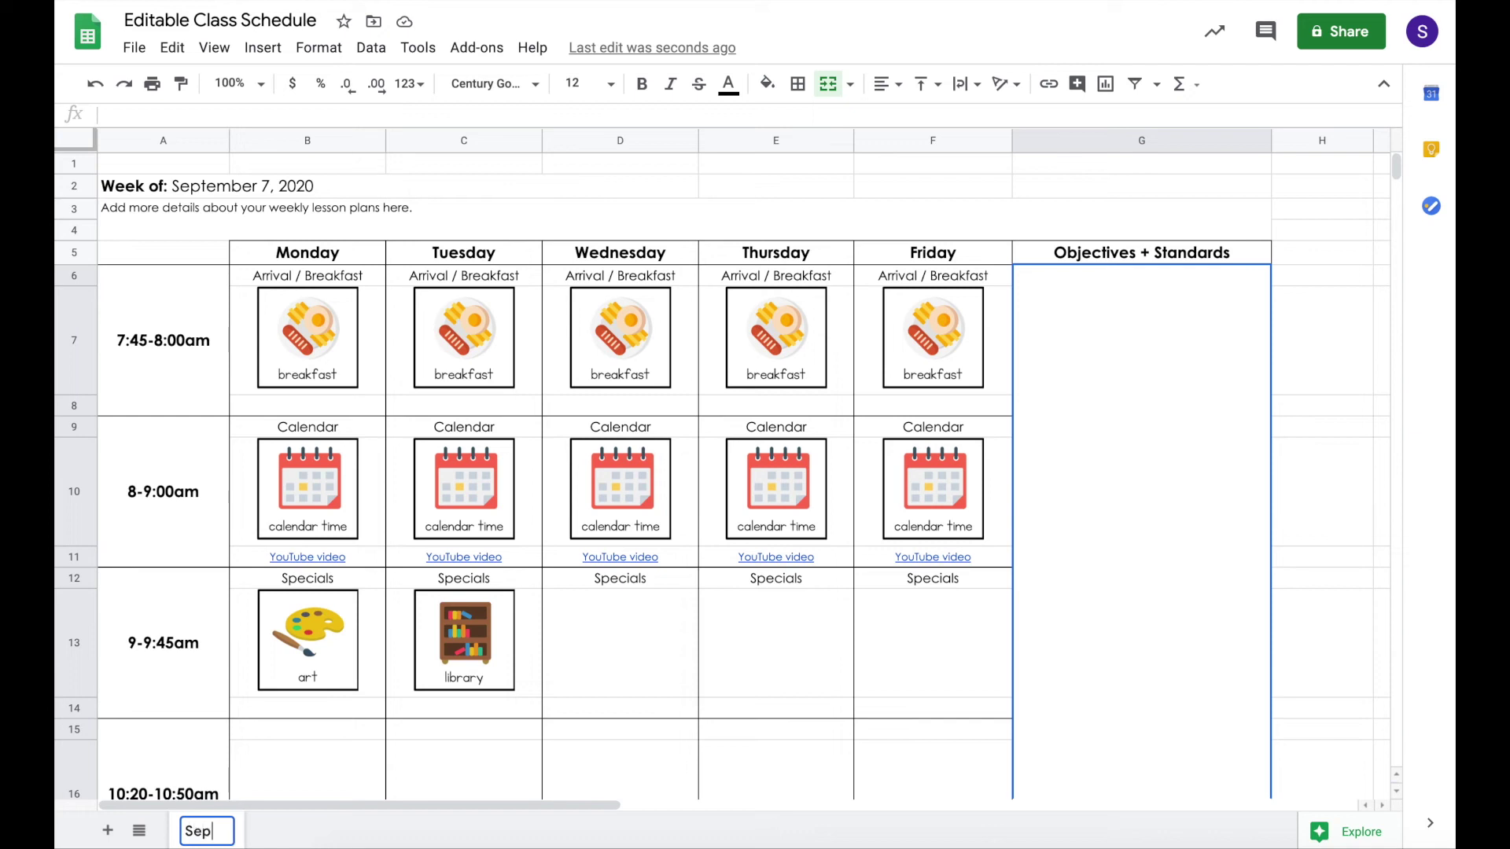
key("Return")
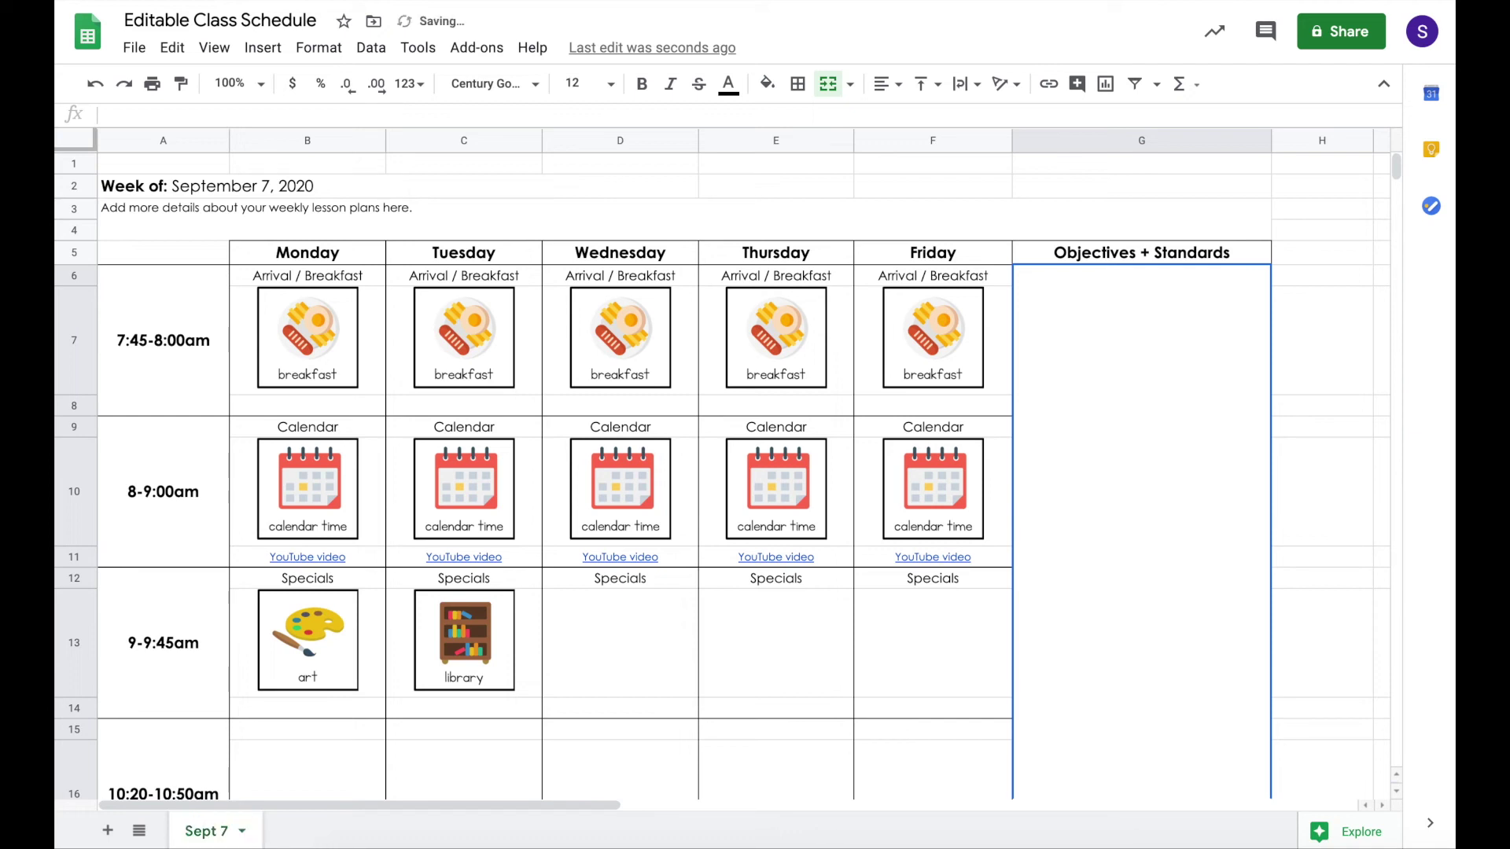
Step: Duplicate the Sept 7 schedule tab, creating a new 'Copy of Sept 7' sheet
right_click(211, 838)
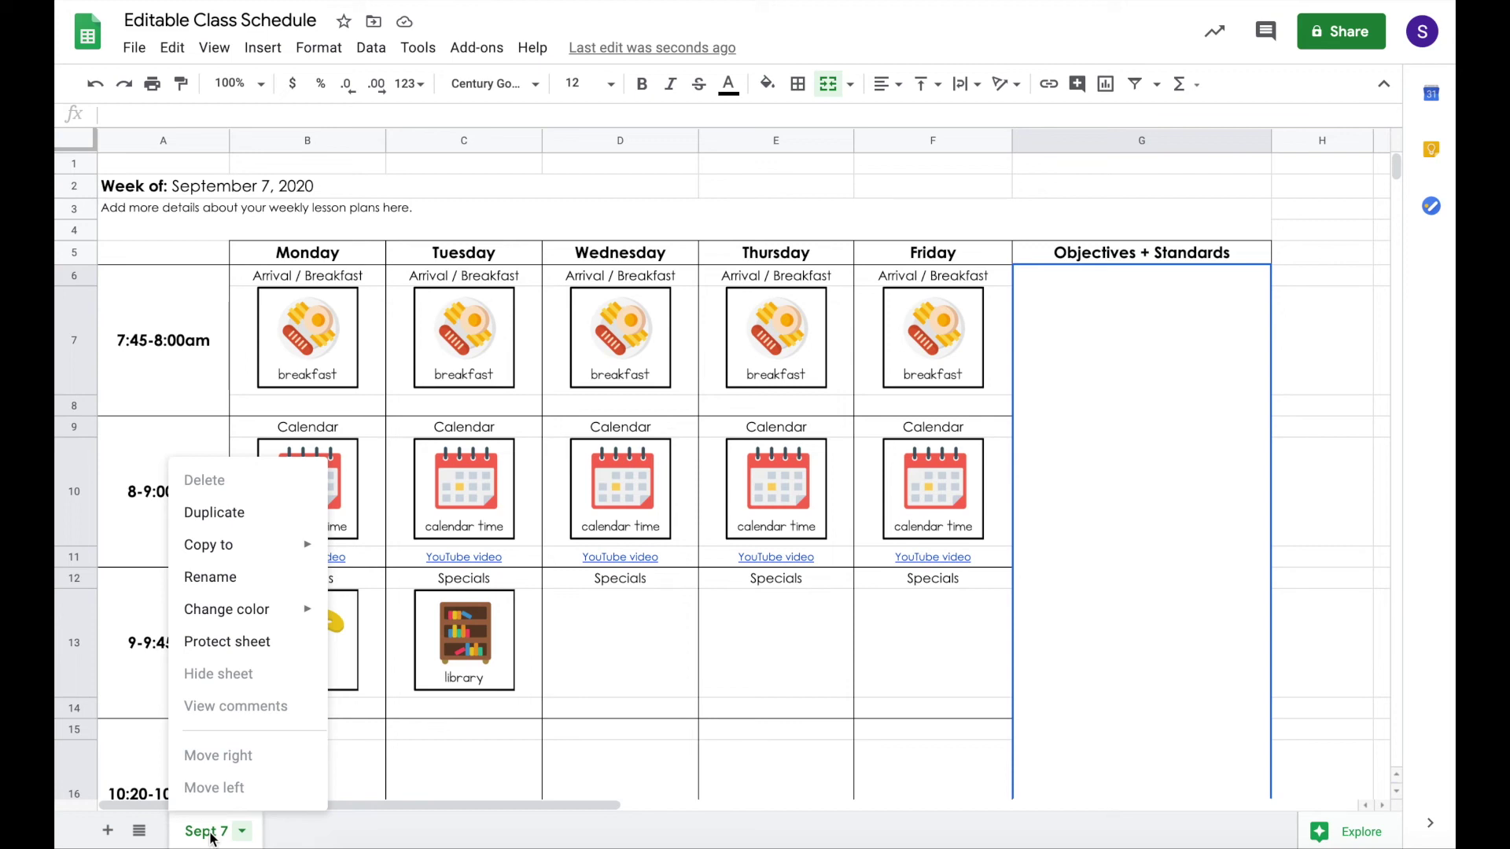
left_click(222, 516)
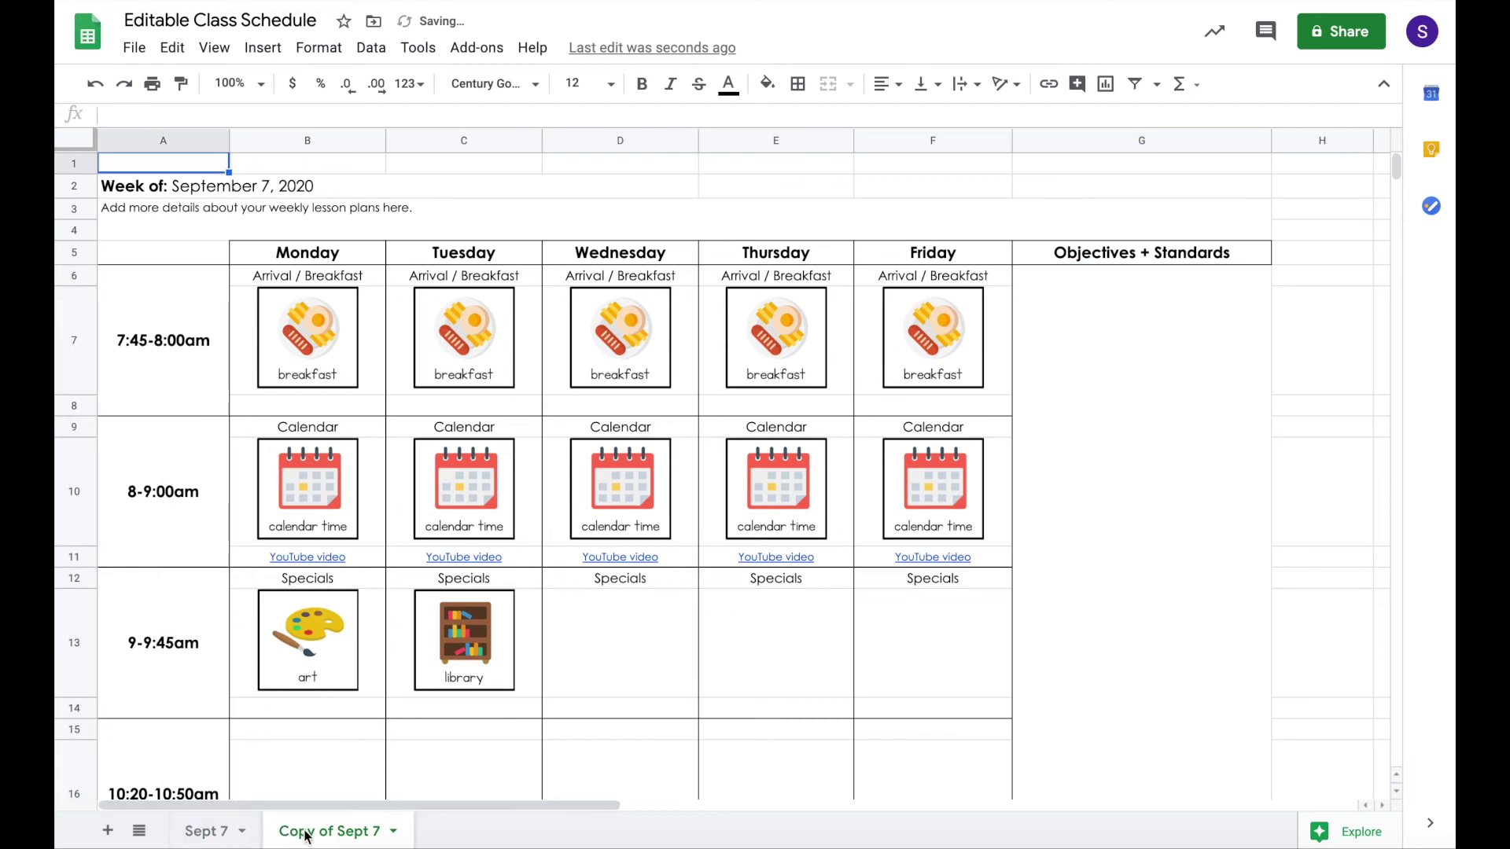